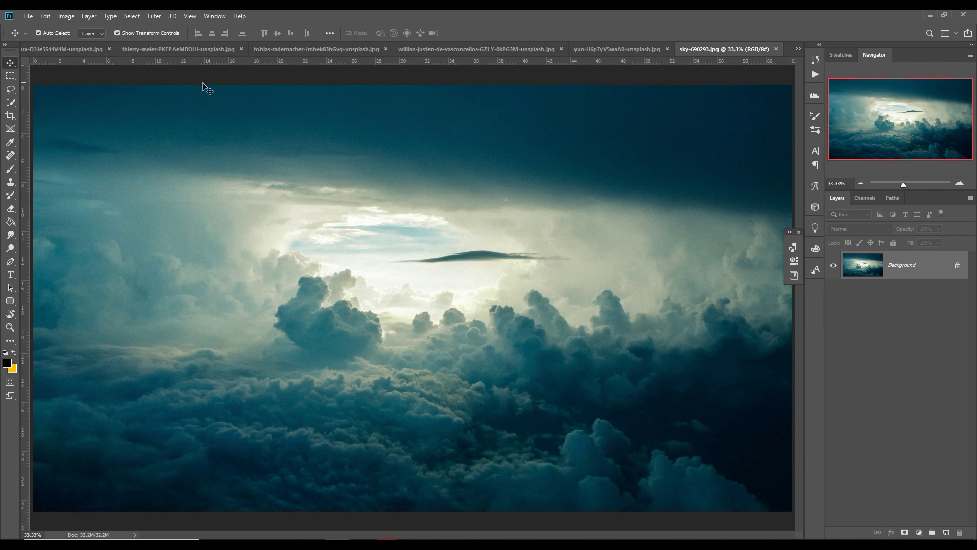
- Create a new document from the 3840x2160 preset and show the blank Untitled-1 canvas
{"action": "left_click", "coordinate": [28, 16]}
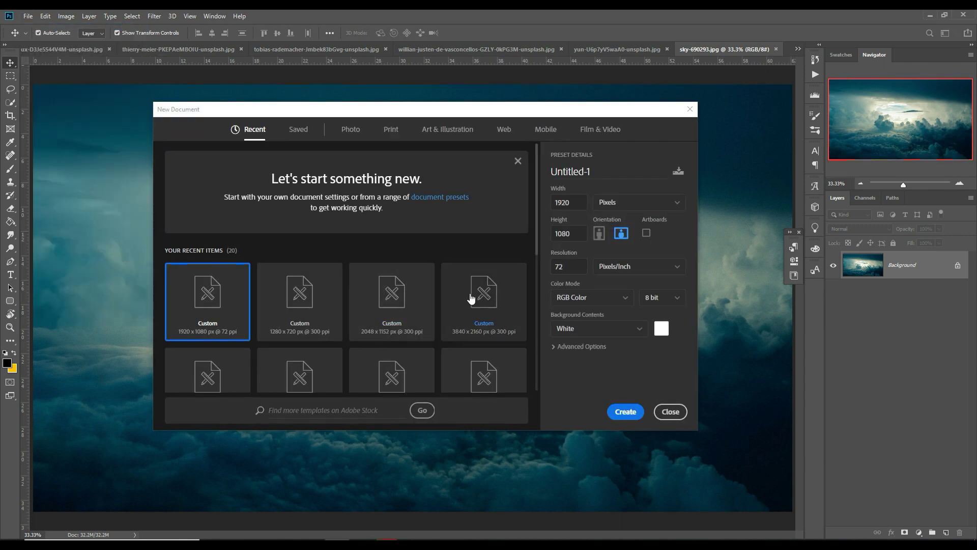
{"action": "left_click", "coordinate": [486, 296]}
{"action": "left_click", "coordinate": [625, 411]}
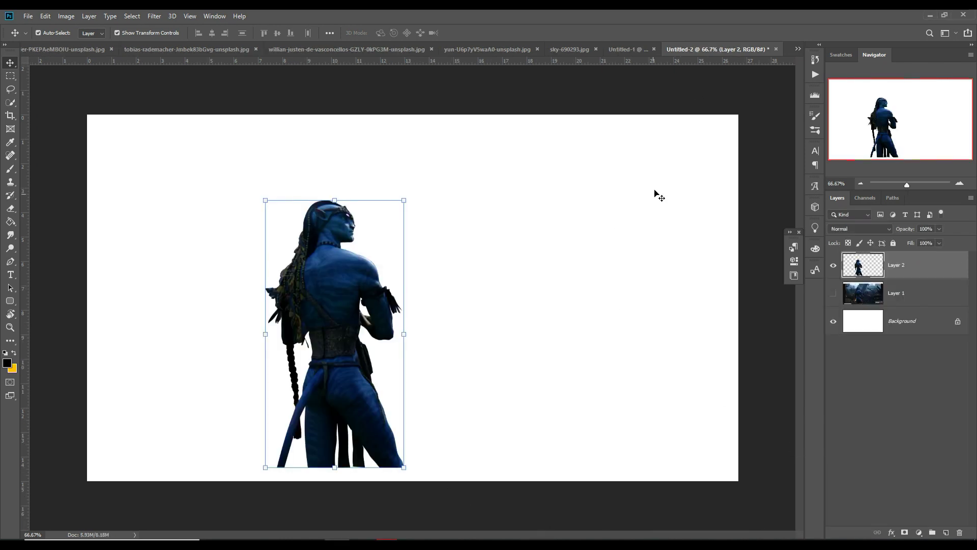
{"action": "left_click", "coordinate": [625, 51]}
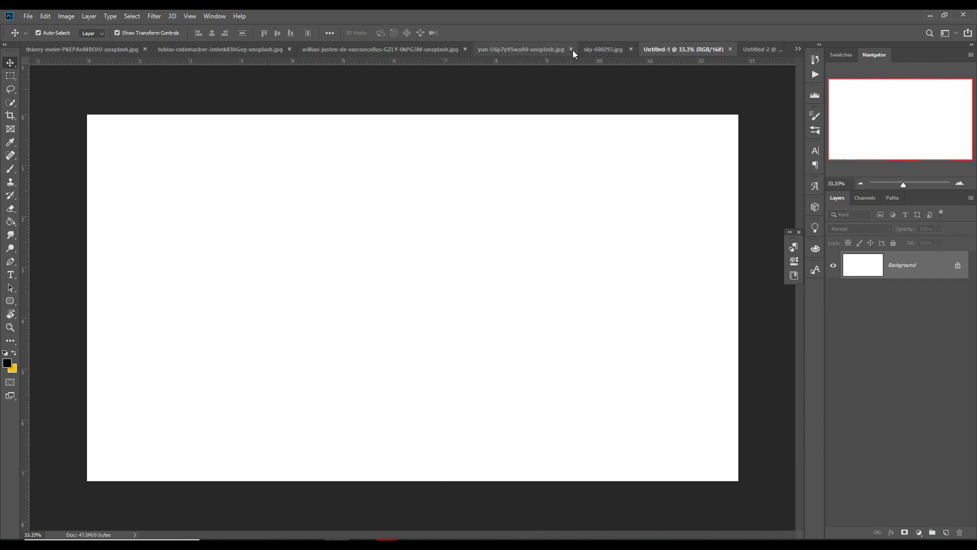
{"action": "left_click", "coordinate": [485, 48]}
- Browse the source photos, then float the thierry-meier ocean wave photo in its own window
{"action": "left_click", "coordinate": [423, 51]}
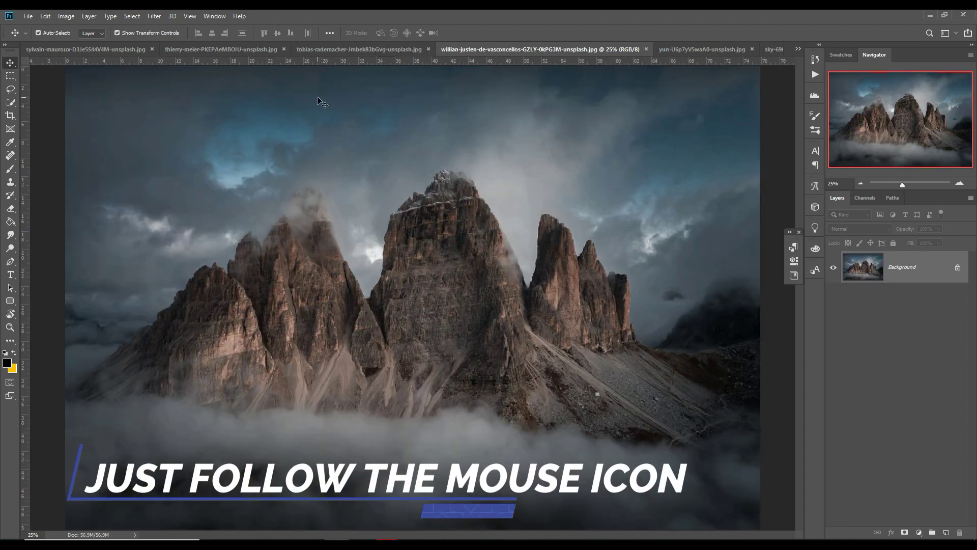
{"action": "left_click", "coordinate": [323, 49]}
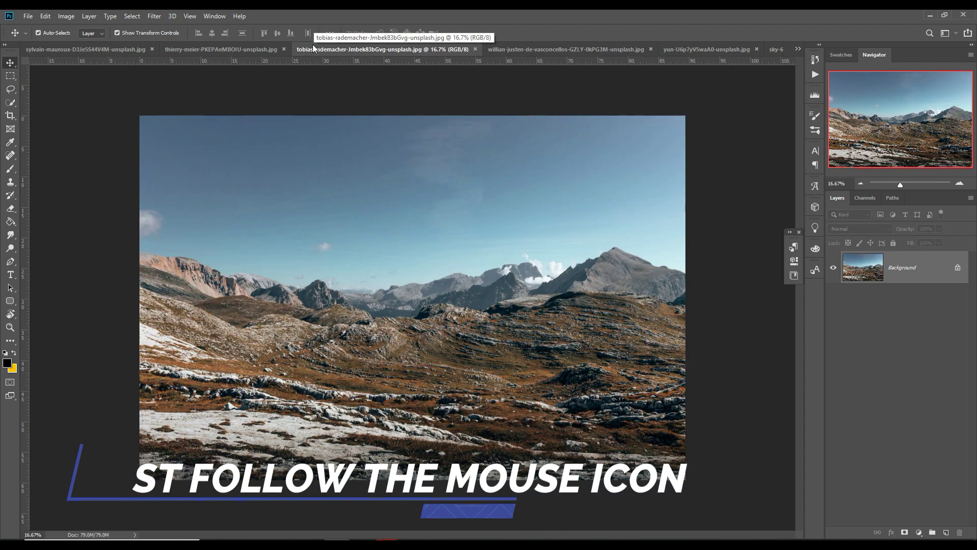
{"action": "left_click", "coordinate": [213, 50]}
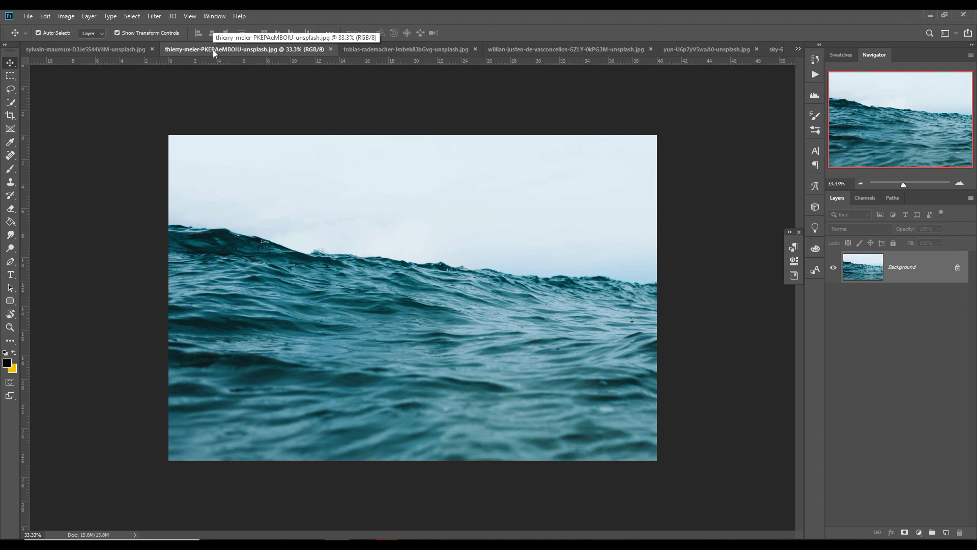
{"action": "left_click", "coordinate": [108, 51]}
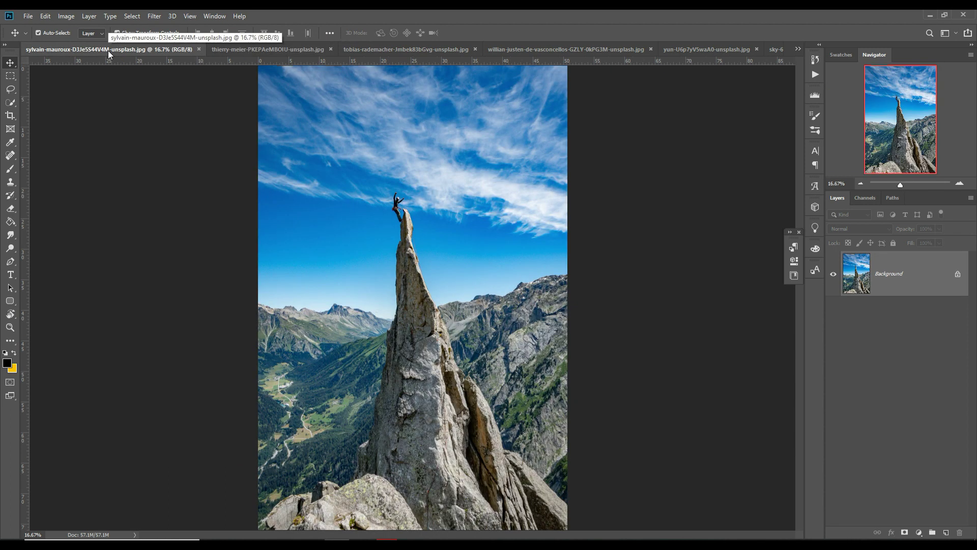
{"action": "left_click", "coordinate": [219, 50]}
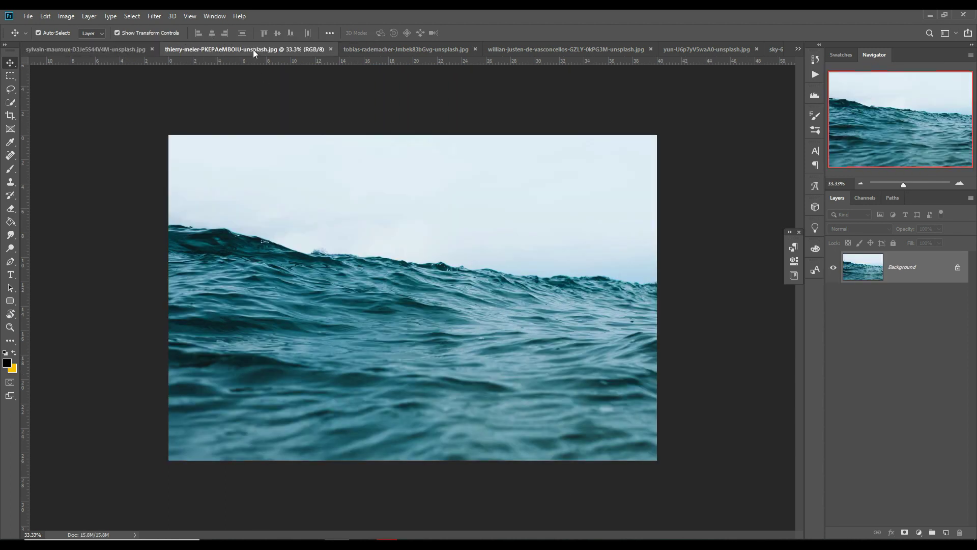
{"action": "left_click_drag", "start_coordinate": [252, 49], "coordinate": [244, 91]}
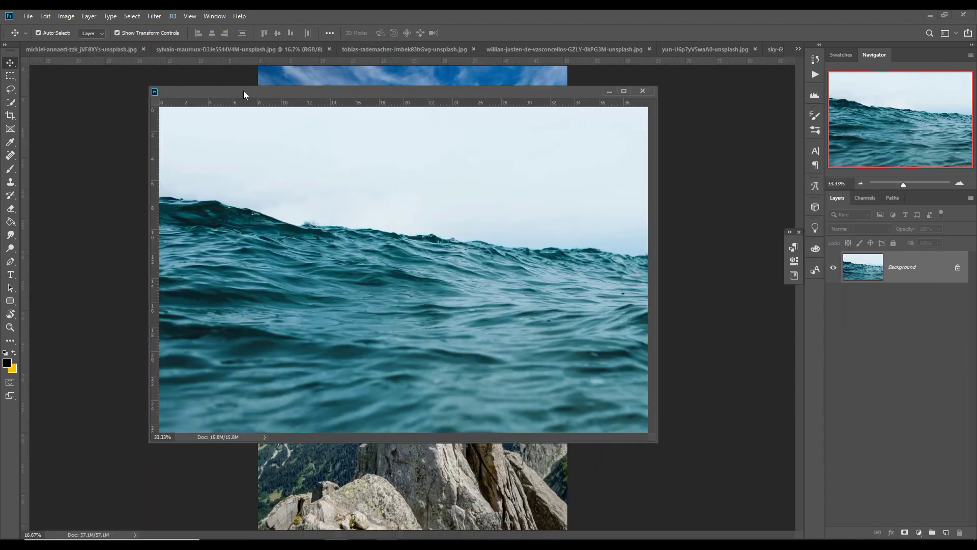
- Bring Untitled-1 to the front and place the floating wave photo window over it
{"action": "left_click", "coordinate": [799, 49]}
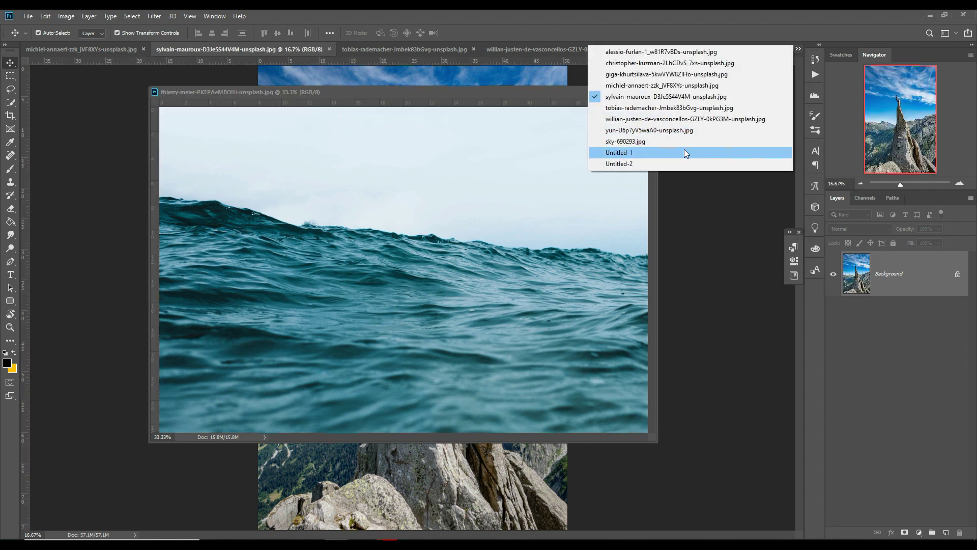
{"action": "left_click", "coordinate": [686, 152]}
{"action": "mouse_move", "coordinate": [438, 94]}
{"action": "left_mouse_down"}
{"action": "mouse_move", "coordinate": [613, 115]}
{"action": "mouse_move", "coordinate": [580, 122]}
{"action": "left_mouse_up"}
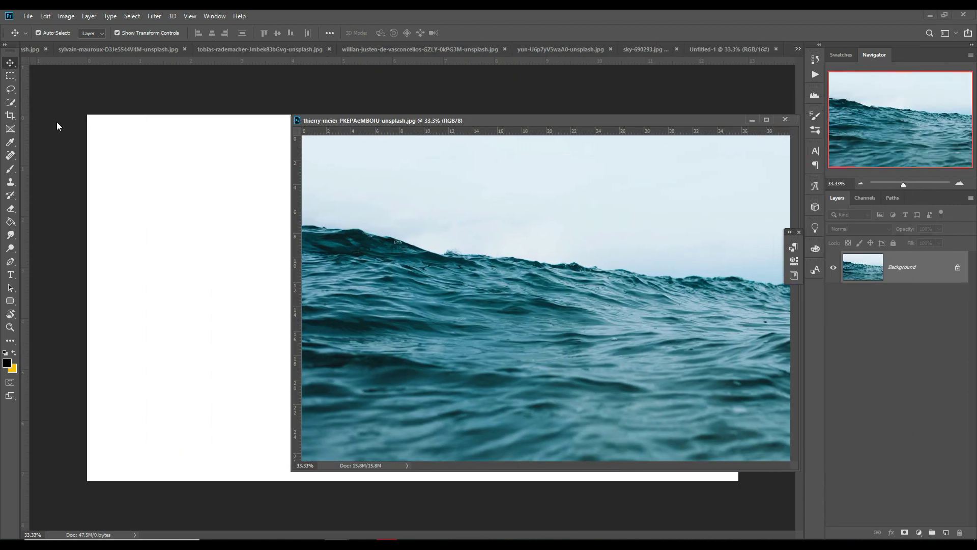
- With Quick Selection at size 50, select the sea from the wave crest downward, excluding the sky
{"action": "left_click", "coordinate": [10, 104]}
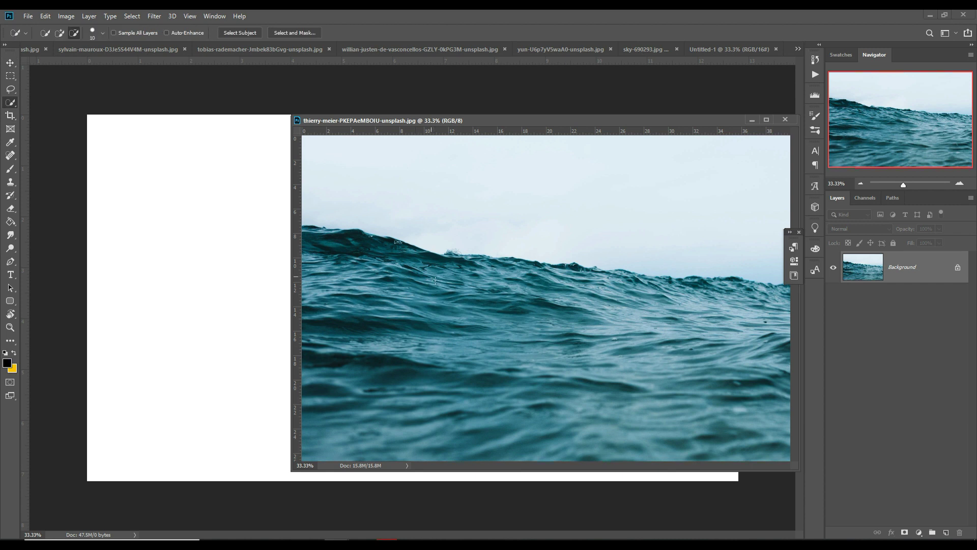
{"action": "left_click", "coordinate": [45, 32]}
{"action": "key", "text": "bracketright"}
{"action": "left_click_drag", "start_coordinate": [327, 253], "coordinate": [553, 295]}
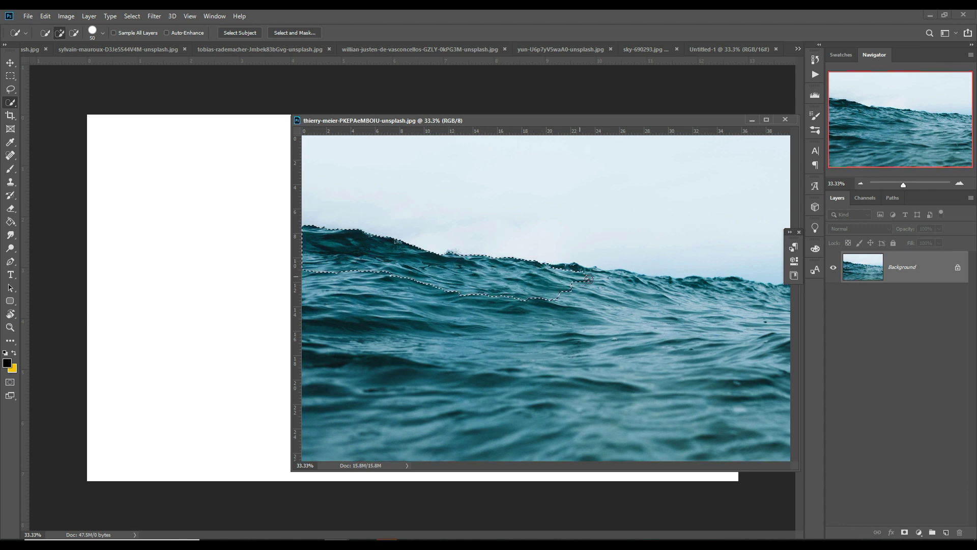
{"action": "left_click_drag", "start_coordinate": [629, 283], "coordinate": [696, 293]}
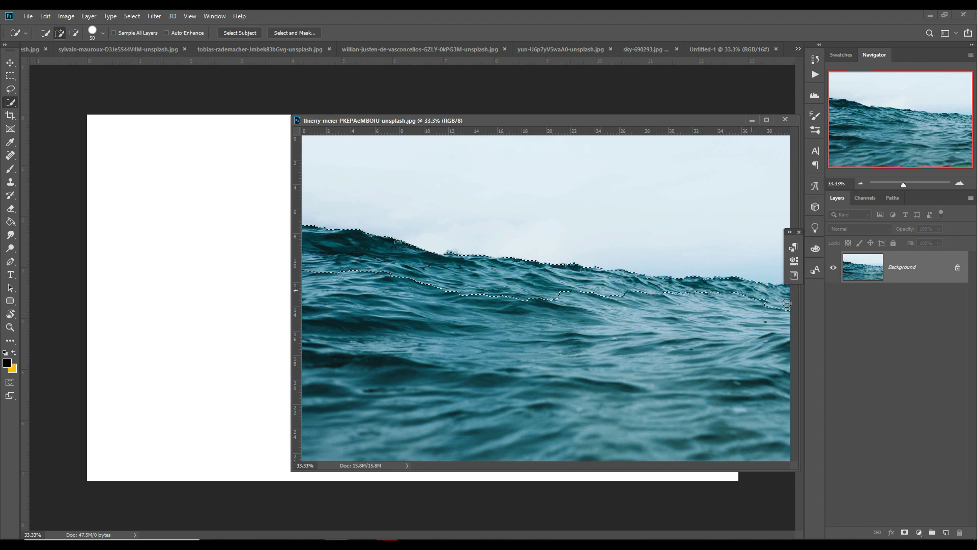
{"action": "left_click_drag", "start_coordinate": [682, 121], "coordinate": [557, 113]}
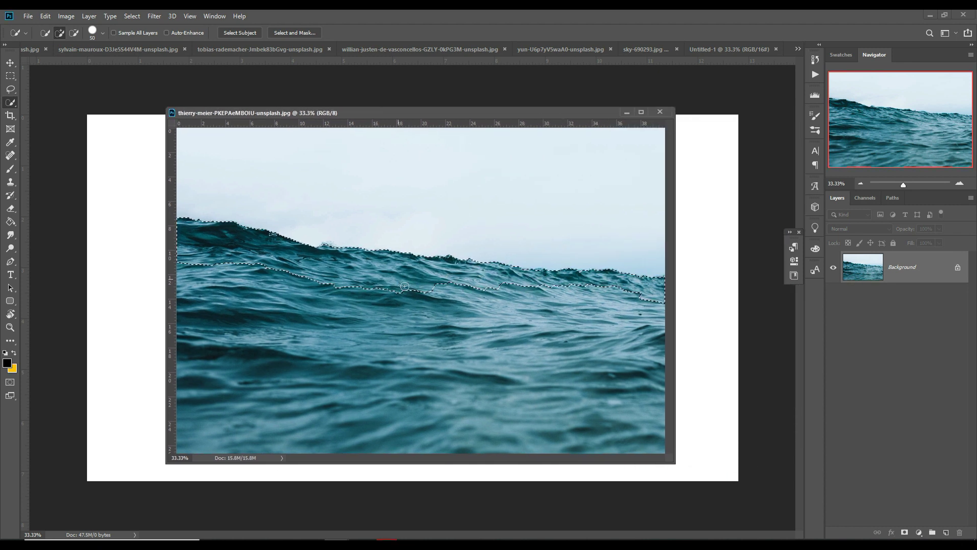
{"action": "left_click_drag", "start_coordinate": [313, 431], "coordinate": [299, 431]}
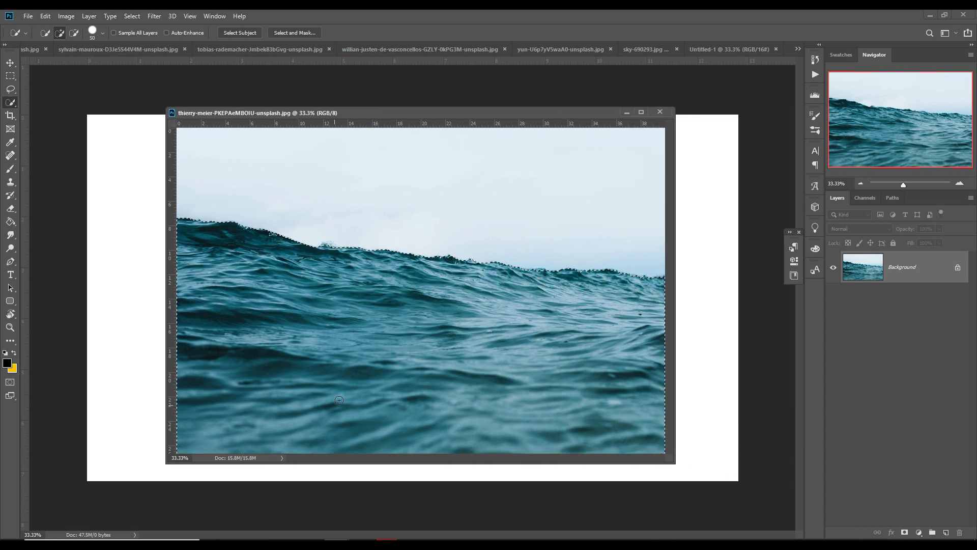
- Copy the selected sea onto the Untitled-1 canvas with the Move tool
{"action": "left_click", "coordinate": [10, 62]}
{"action": "left_click_drag", "start_coordinate": [425, 108], "coordinate": [680, 116]}
{"action": "left_click_drag", "start_coordinate": [567, 258], "coordinate": [205, 331]}
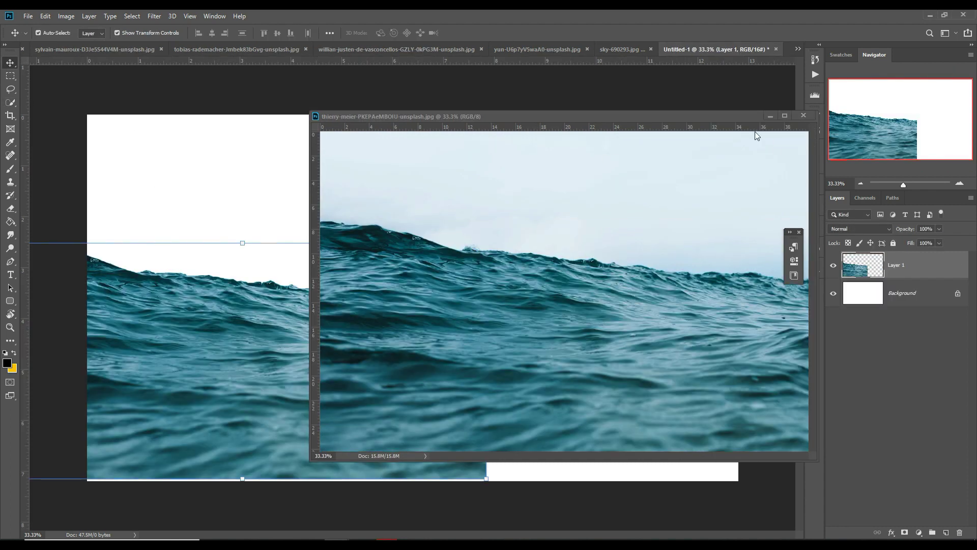
{"action": "left_click", "coordinate": [770, 115]}
- Stretch the sea to full width, squash it into the bottom strip, and flare its base with perspective
{"action": "left_click_drag", "start_coordinate": [413, 338], "coordinate": [494, 340]}
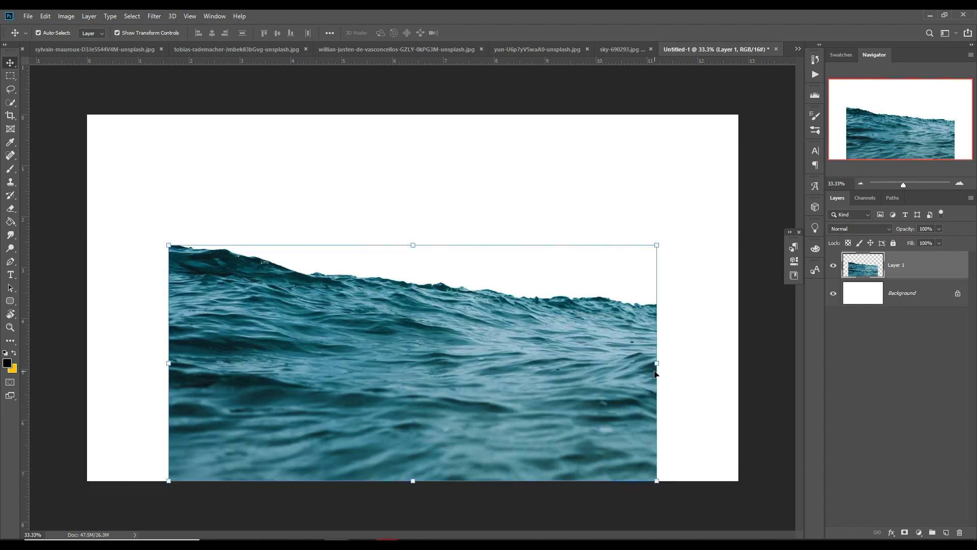
{"action": "left_click_drag", "start_coordinate": [657, 363], "coordinate": [738, 363]}
{"action": "left_click_drag", "start_coordinate": [168, 363], "coordinate": [87, 382]}
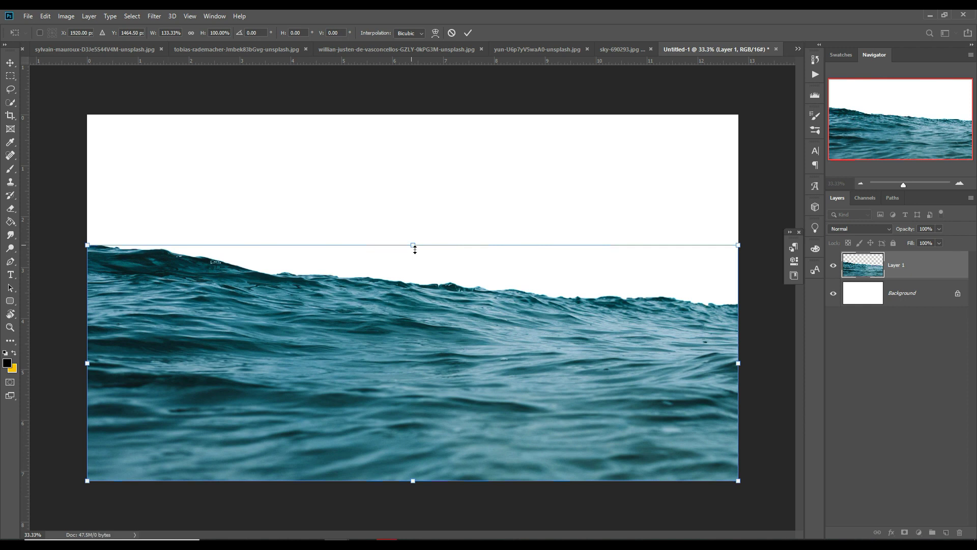
{"action": "left_click_drag", "start_coordinate": [415, 248], "coordinate": [412, 350]}
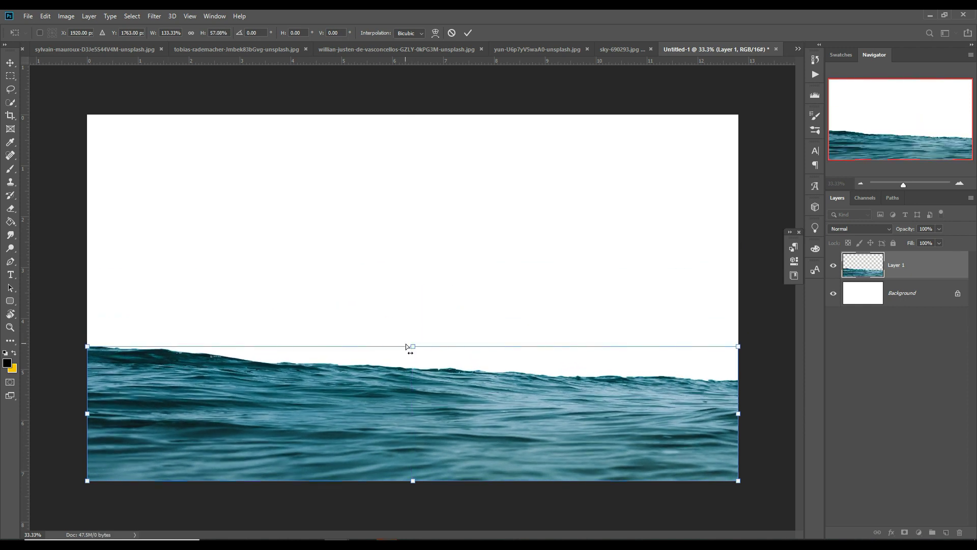
{"action": "key", "text": "ctrl+minus"}
{"action": "left_click_drag", "start_coordinate": [418, 344], "coordinate": [418, 357]}
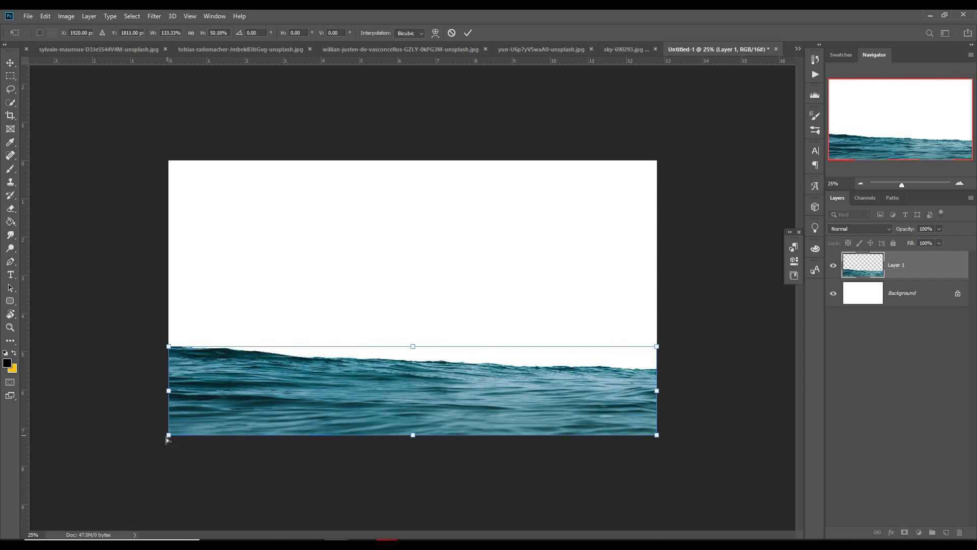
{"action": "left_click_drag", "start_coordinate": [169, 436], "coordinate": [65, 436]}
{"action": "left_click_drag", "start_coordinate": [658, 436], "coordinate": [790, 435]}
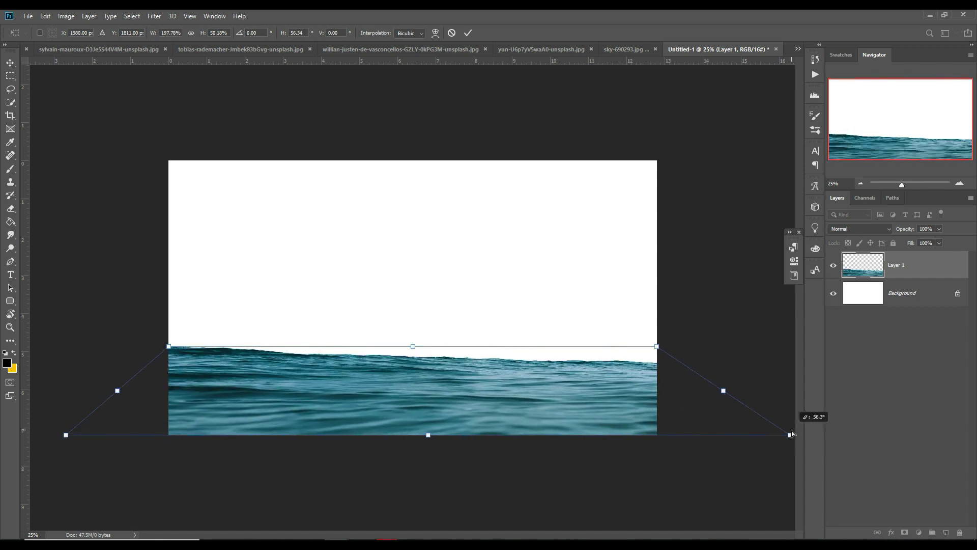
{"action": "left_click", "coordinate": [468, 33]}
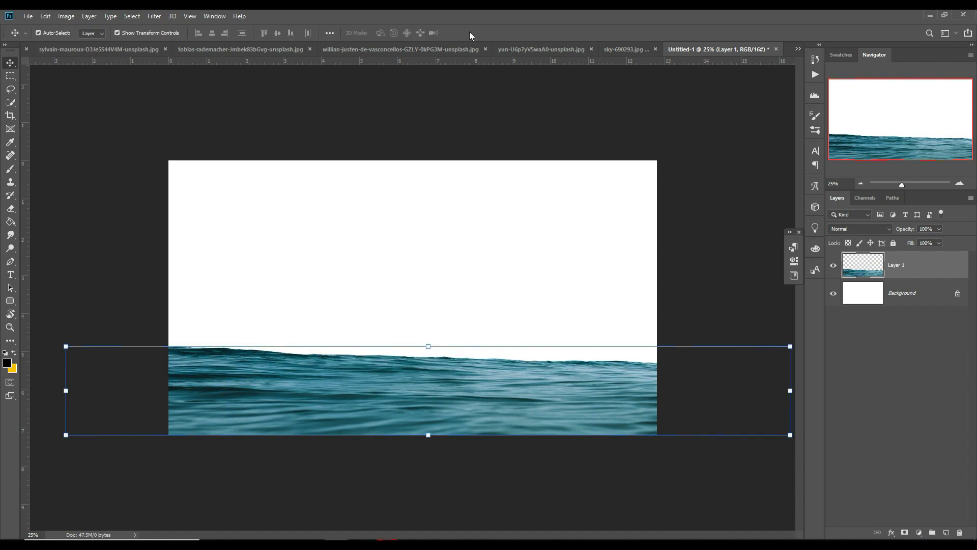
- In the tobias-rademacher alpine photo, Quick Select the grey mountains and foreground terrain without the sky
{"action": "left_click", "coordinate": [546, 48]}
{"action": "left_click", "coordinate": [493, 48]}
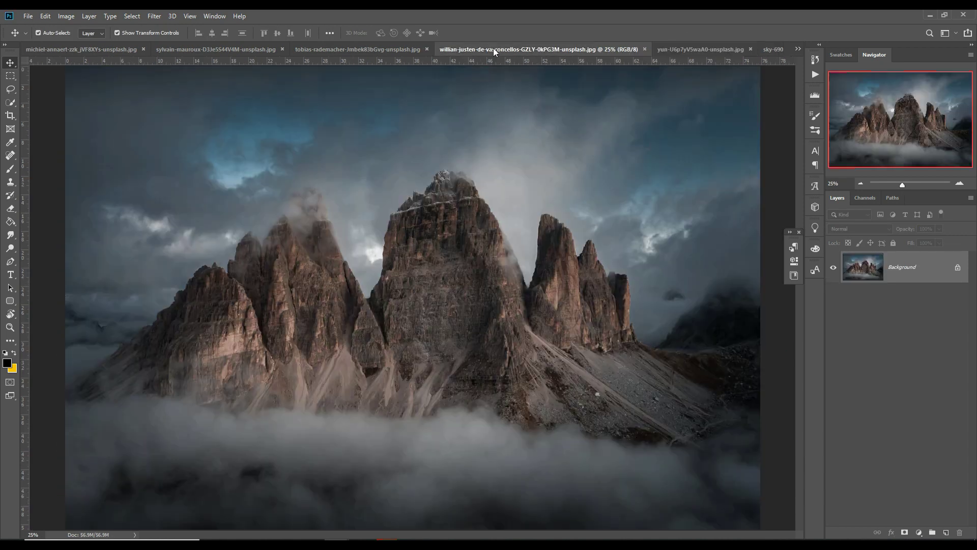
{"action": "left_click", "coordinate": [392, 49]}
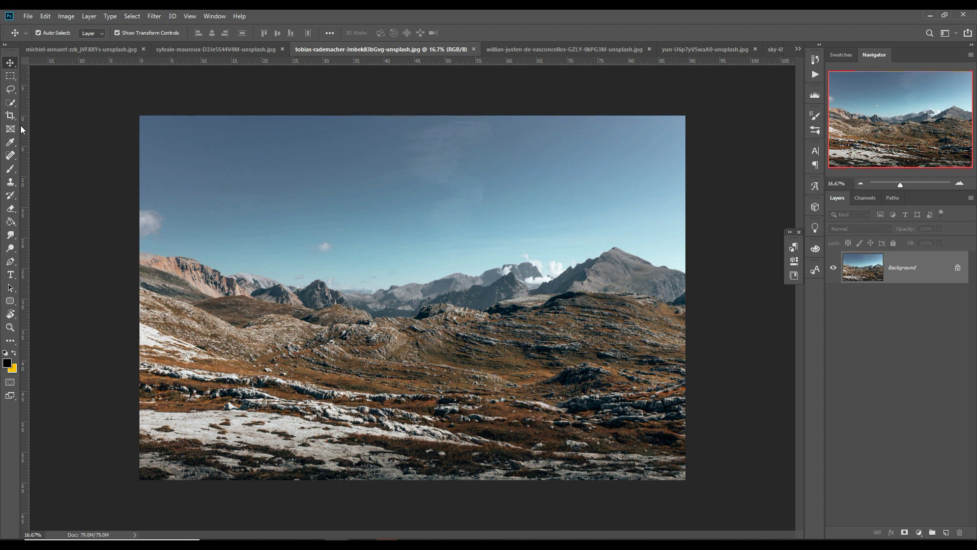
{"action": "left_click", "coordinate": [10, 104]}
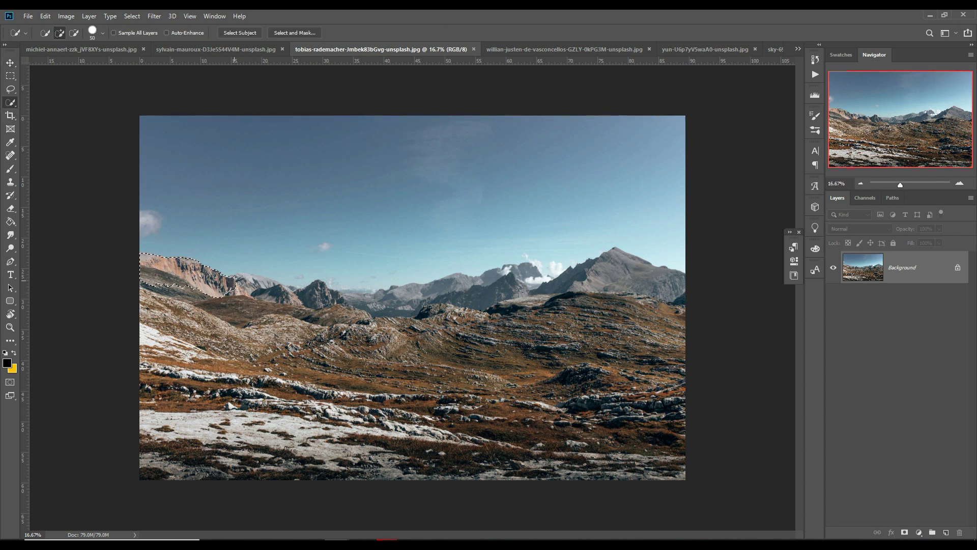
{"action": "left_click_drag", "start_coordinate": [246, 280], "coordinate": [256, 282]}
{"action": "left_click_drag", "start_coordinate": [403, 299], "coordinate": [515, 276]}
{"action": "left_click_drag", "start_coordinate": [630, 422], "coordinate": [307, 477]}
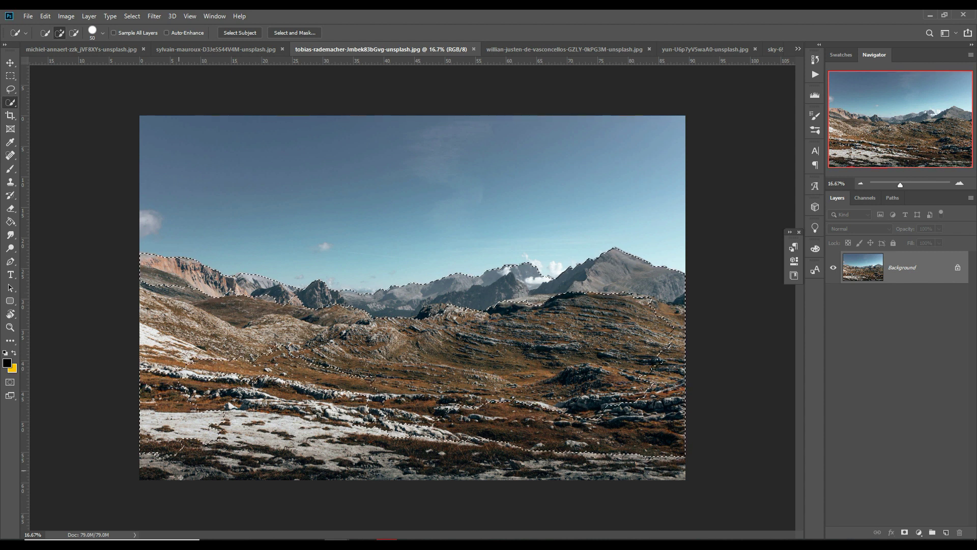
{"action": "mouse_move", "coordinate": [308, 476]}
{"action": "left_mouse_down"}
{"action": "mouse_move", "coordinate": [655, 479]}
{"action": "mouse_move", "coordinate": [180, 361]}
{"action": "mouse_move", "coordinate": [291, 445]}
{"action": "mouse_move", "coordinate": [517, 349]}
{"action": "left_mouse_up"}
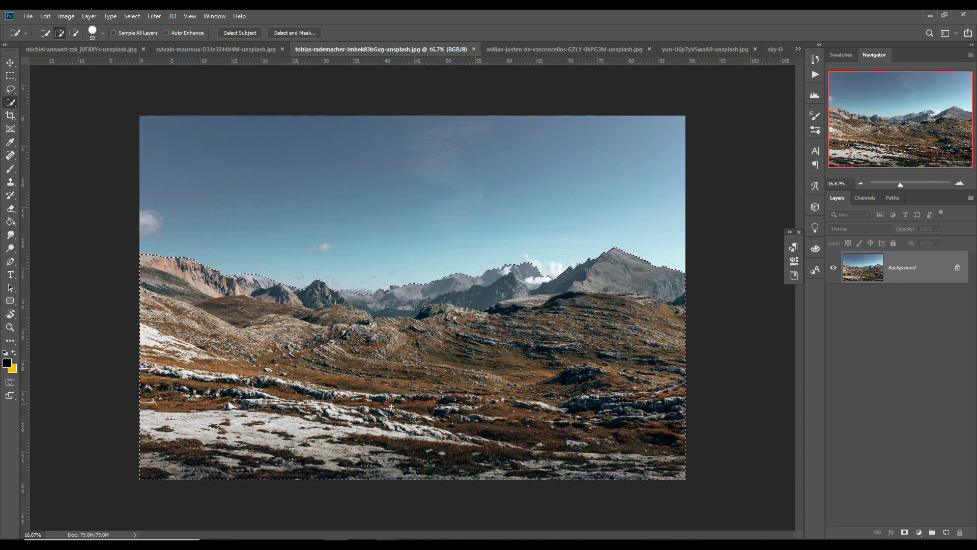
- Drag the selected mountains into Untitled-1 as Layer 2 and move water Layer 1 above it
{"action": "left_click", "coordinate": [10, 62]}
{"action": "left_click_drag", "start_coordinate": [389, 52], "coordinate": [389, 77]}
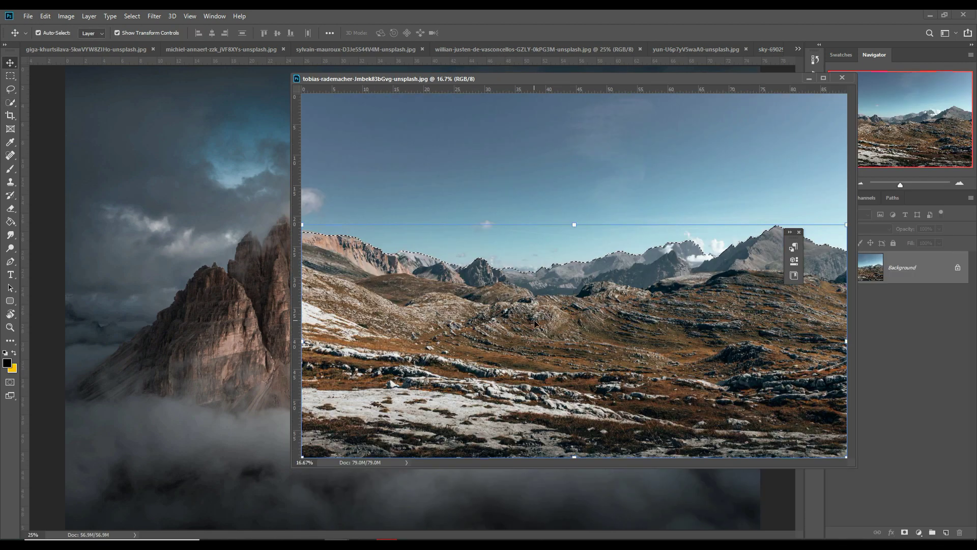
{"action": "left_click_drag", "start_coordinate": [793, 50], "coordinate": [796, 49]}
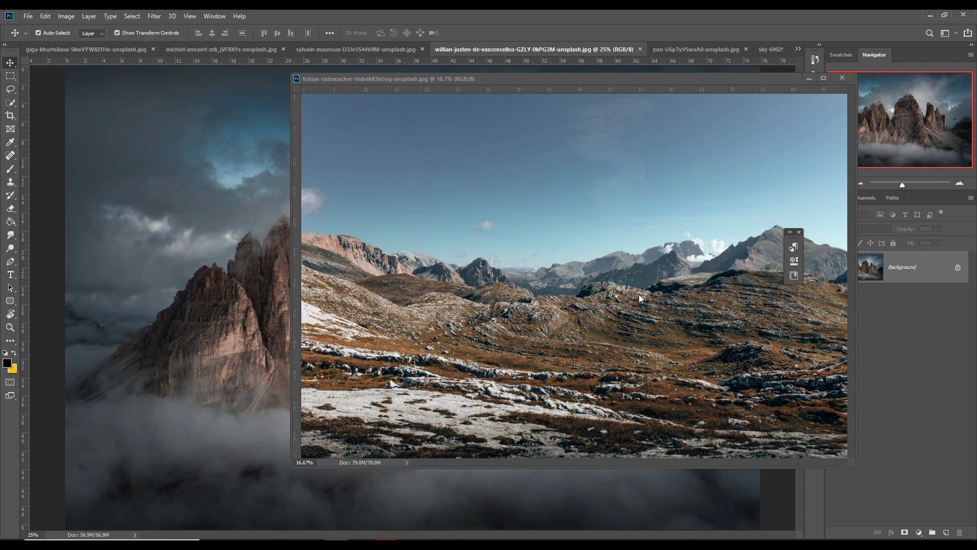
{"action": "left_click", "coordinate": [798, 49]}
{"action": "left_click", "coordinate": [631, 144]}
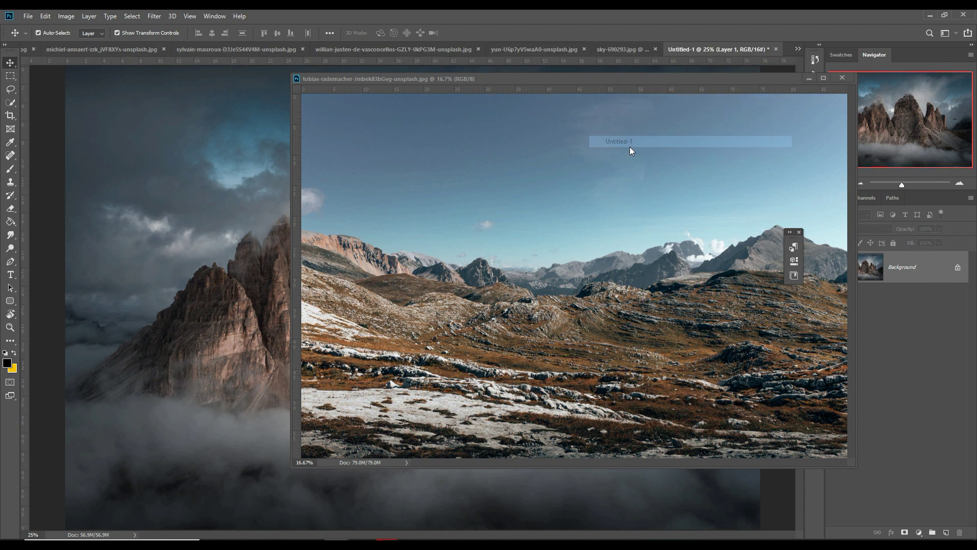
{"action": "left_click_drag", "start_coordinate": [509, 348], "coordinate": [260, 295]}
{"action": "left_click", "coordinate": [842, 78]}
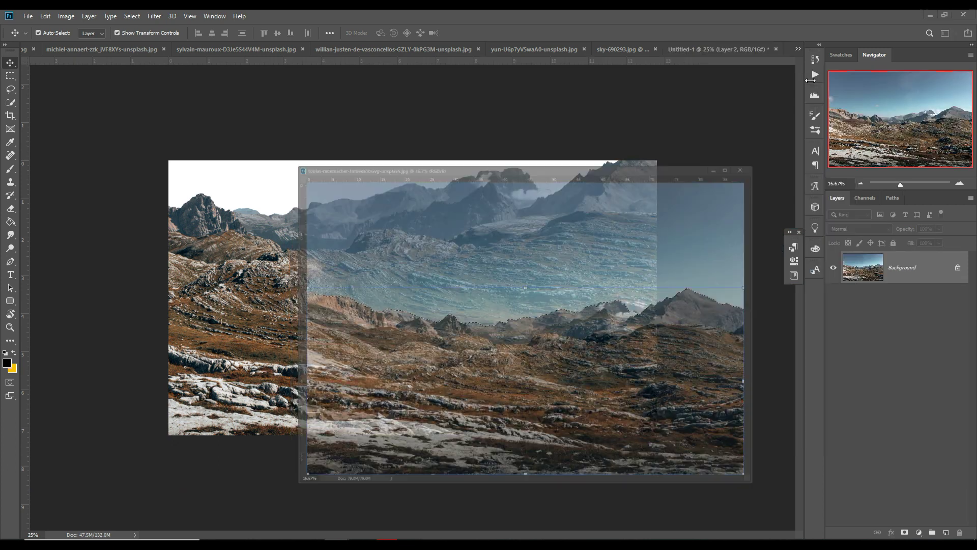
{"action": "left_click_drag", "start_coordinate": [888, 299], "coordinate": [891, 262]}
- Shrink and flatten the Layer 2 mountains, stretching them edge to edge as a horizon strip
{"action": "mouse_move", "coordinate": [345, 145]}
{"action": "left_mouse_down"}
{"action": "mouse_move", "coordinate": [347, 340]}
{"action": "mouse_move", "coordinate": [491, 286]}
{"action": "mouse_move", "coordinate": [503, 324]}
{"action": "mouse_move", "coordinate": [478, 272]}
{"action": "mouse_move", "coordinate": [483, 296]}
{"action": "left_mouse_up"}
{"action": "left_click_drag", "start_coordinate": [504, 256], "coordinate": [504, 298]}
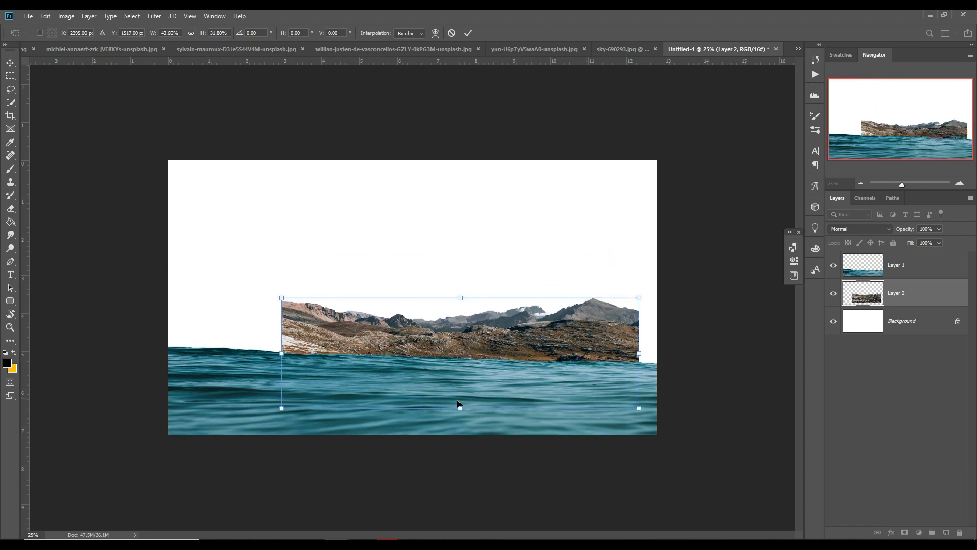
{"action": "left_click_drag", "start_coordinate": [474, 417], "coordinate": [476, 408]}
{"action": "left_click_drag", "start_coordinate": [639, 353], "coordinate": [657, 352]}
{"action": "left_click_drag", "start_coordinate": [284, 351], "coordinate": [169, 350]}
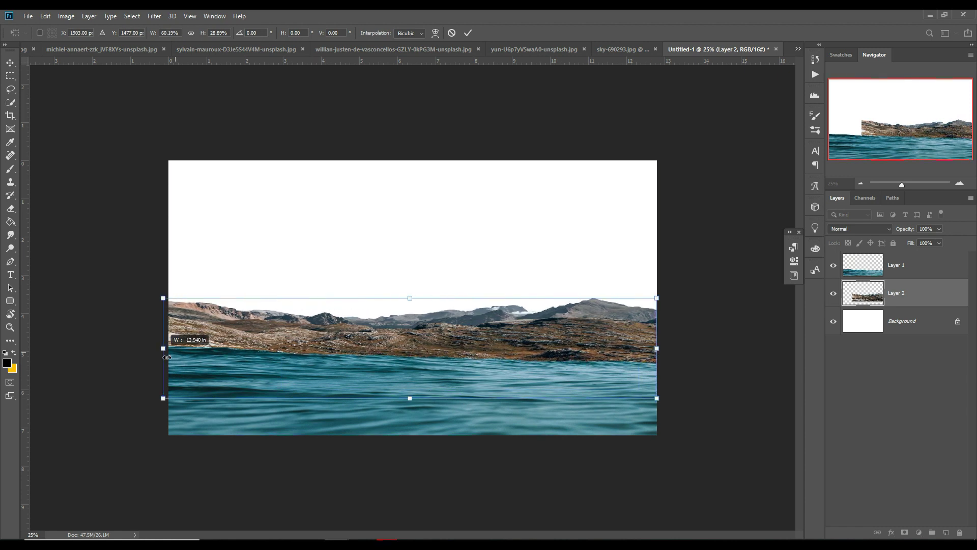
{"action": "left_click", "coordinate": [468, 33]}
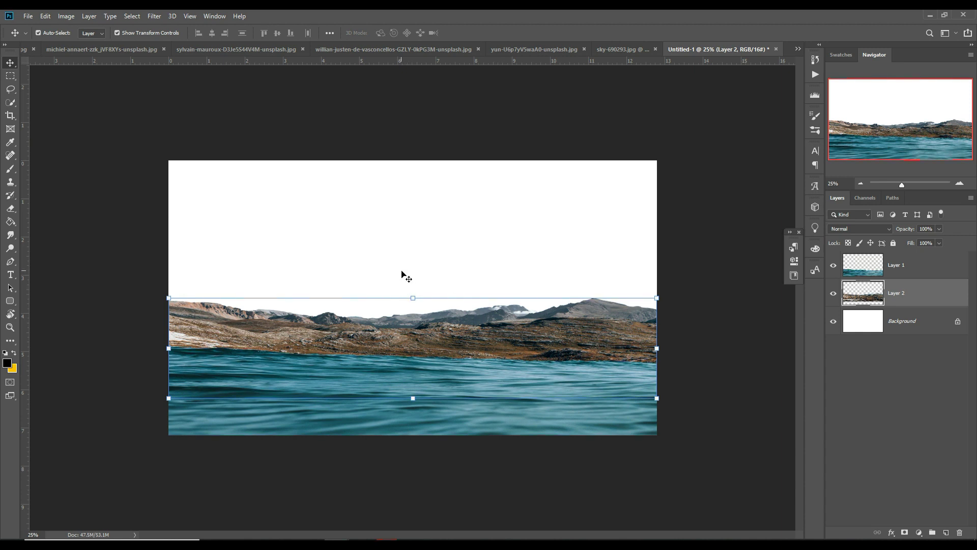
- Warp the mountain layer, bending its left end down toward the water and adjusting the right side
{"action": "left_click", "coordinate": [45, 17]}
{"action": "mouse_move", "coordinate": [61, 249]}
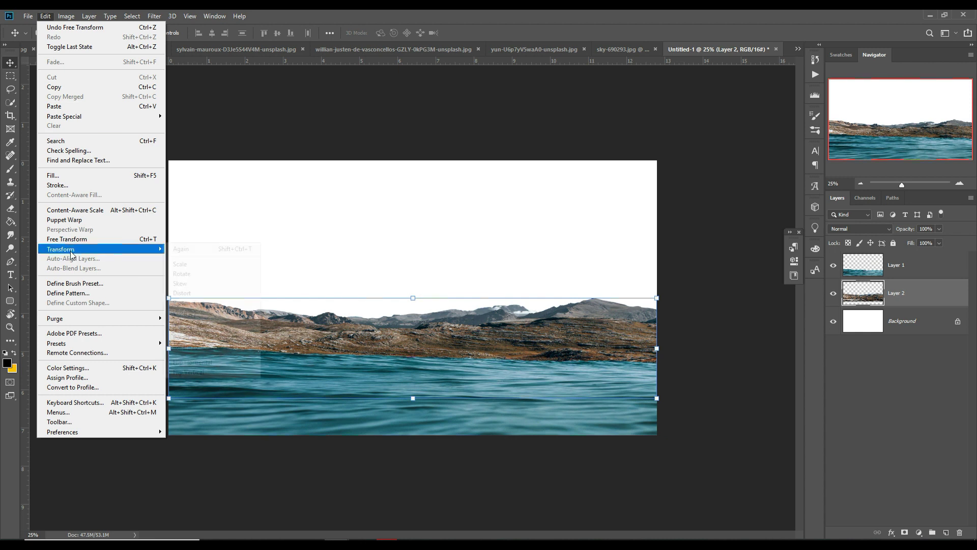
{"action": "left_click", "coordinate": [179, 312]}
{"action": "left_click_drag", "start_coordinate": [169, 298], "coordinate": [158, 347]}
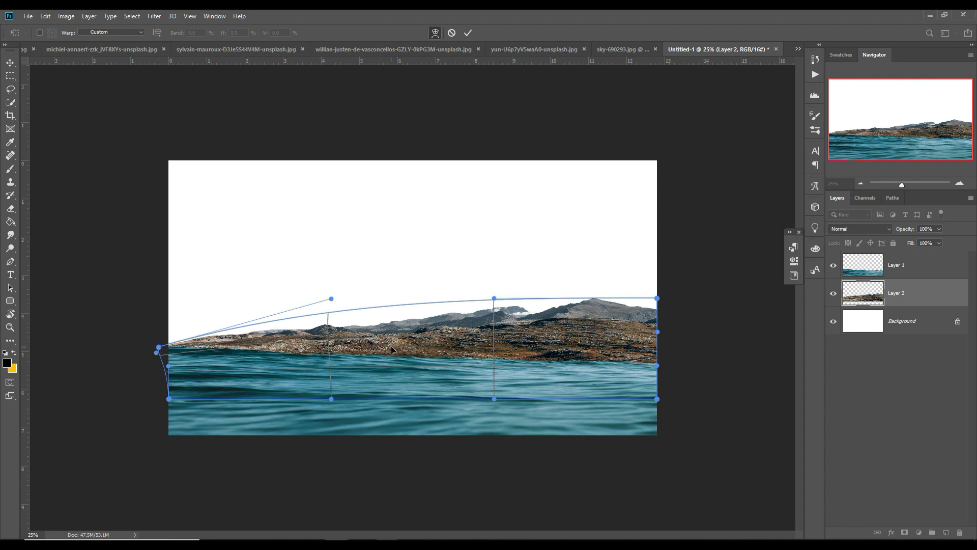
{"action": "left_click_drag", "start_coordinate": [617, 350], "coordinate": [624, 346]}
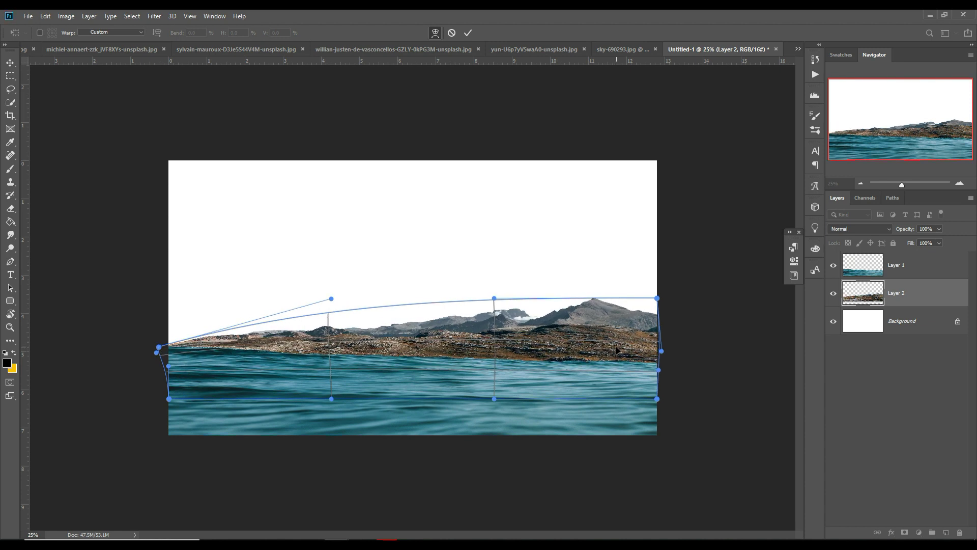
- Commit the mountain warp and browse the source photos to the sylvain-mauroux climber-on-spire image
{"action": "left_click", "coordinate": [468, 32]}
{"action": "left_click", "coordinate": [515, 44]}
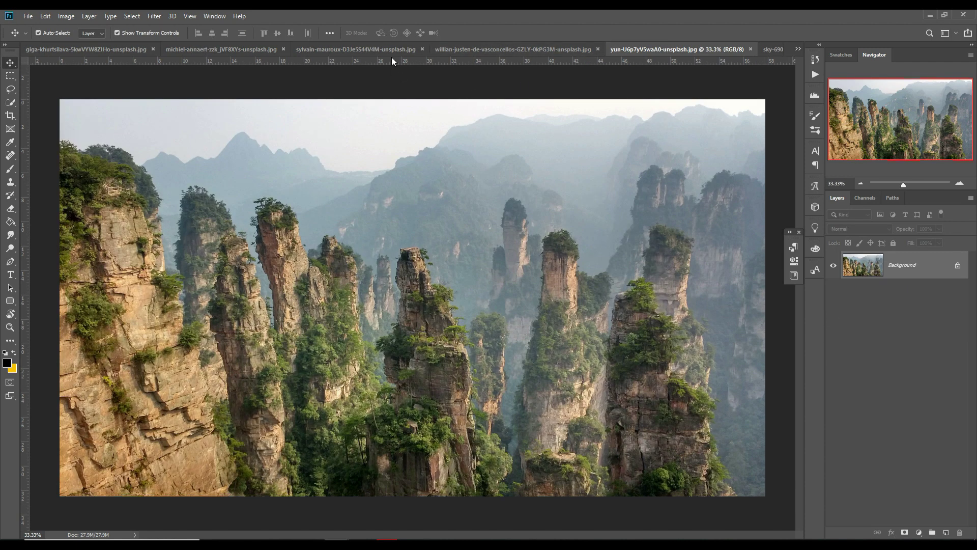
{"action": "left_click", "coordinate": [484, 48]}
{"action": "left_click", "coordinate": [371, 51]}
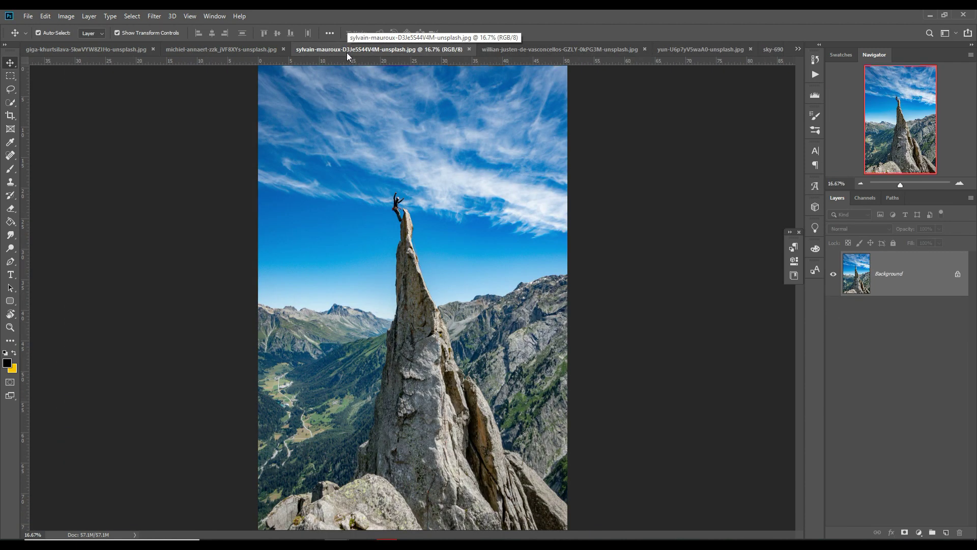
{"action": "left_click", "coordinate": [224, 52]}
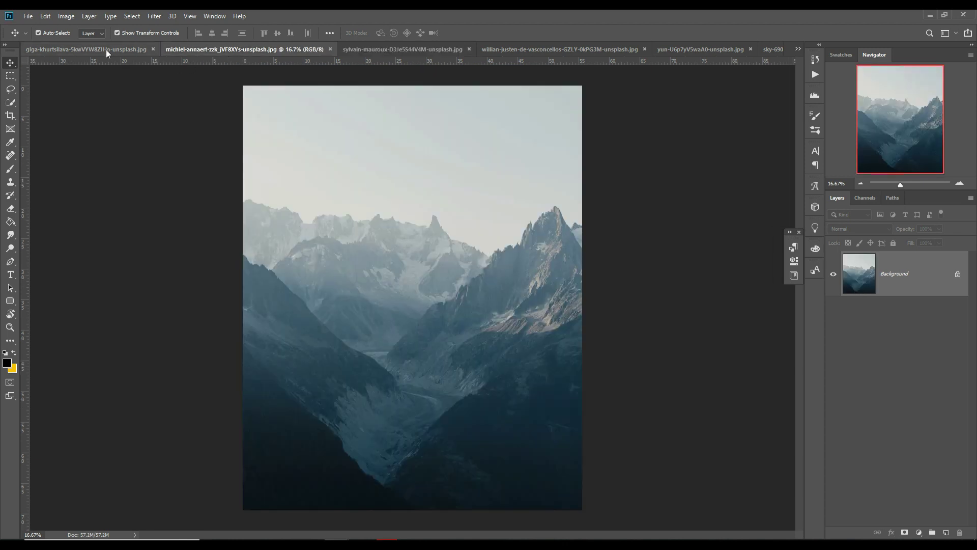
{"action": "left_click", "coordinate": [107, 50]}
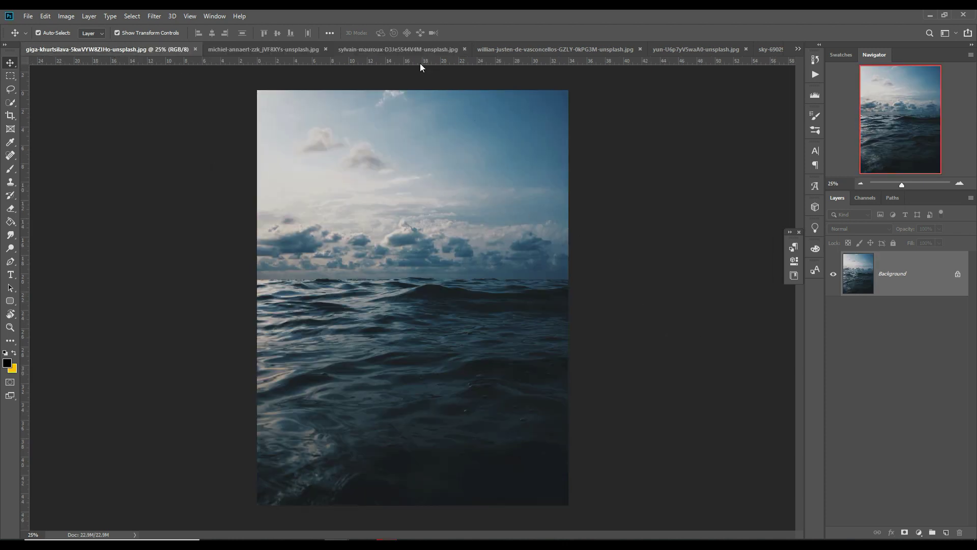
{"action": "left_click", "coordinate": [420, 50]}
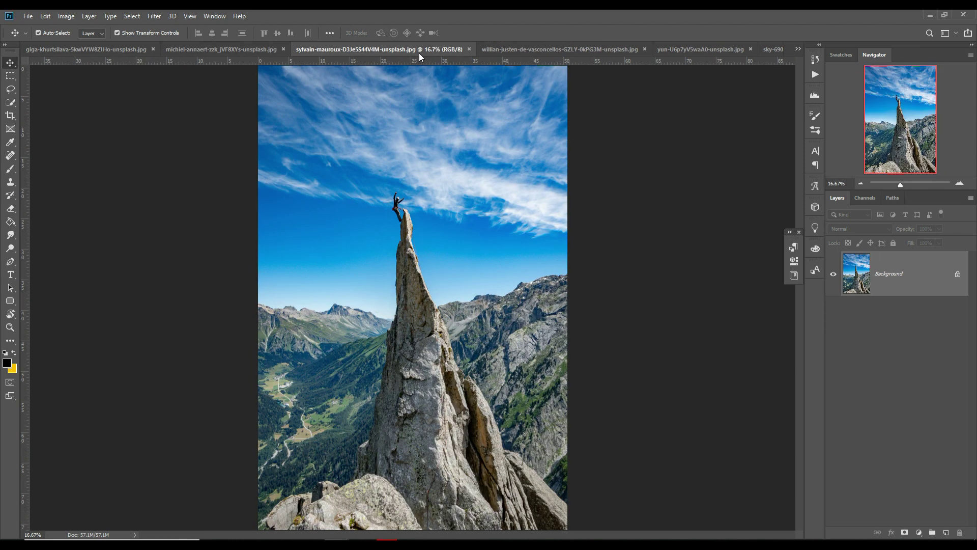
{"action": "left_click", "coordinate": [10, 90]}
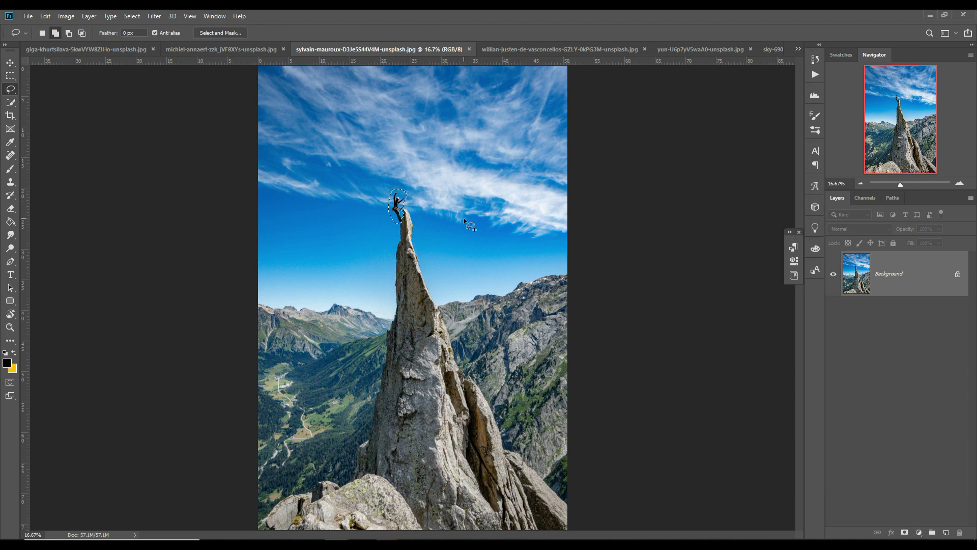
- Content-Aware Fill the lassoed climber off the spire's tip, then deselect
{"action": "left_click", "coordinate": [45, 16]}
{"action": "left_click", "coordinate": [61, 176]}
{"action": "left_click", "coordinate": [545, 159]}
{"action": "left_click", "coordinate": [132, 16]}
{"action": "left_click", "coordinate": [142, 38]}
{"action": "left_click", "coordinate": [11, 65]}
- Quick Select the rock spire and bottom rocks to the image edge, trimming along its right side
{"action": "key", "text": "w"}
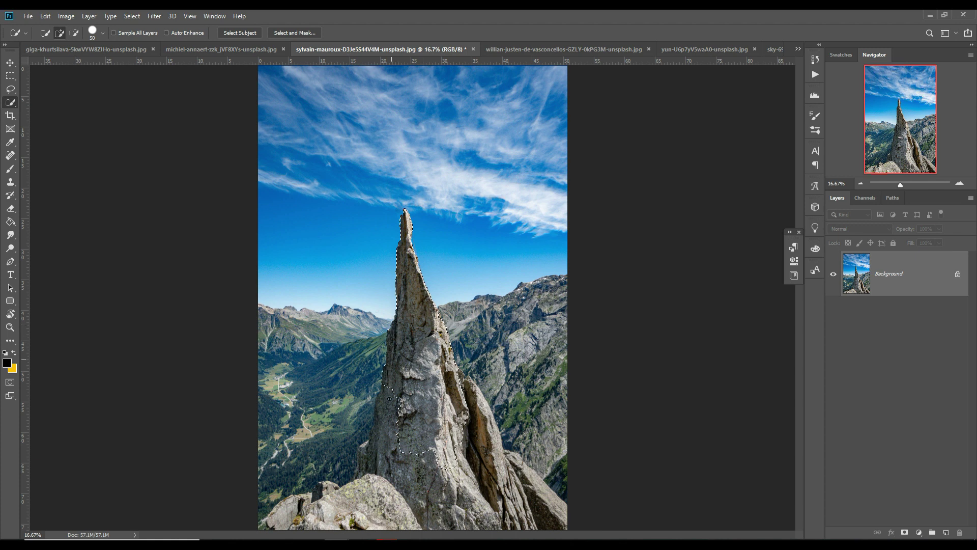
{"action": "left_click_drag", "start_coordinate": [365, 460], "coordinate": [448, 450]}
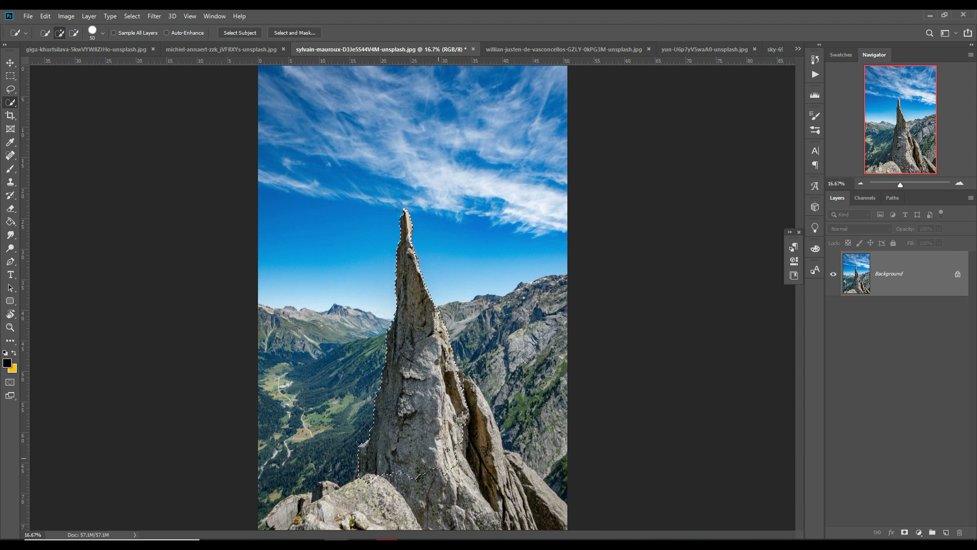
{"action": "left_click_drag", "start_coordinate": [486, 495], "coordinate": [477, 401]}
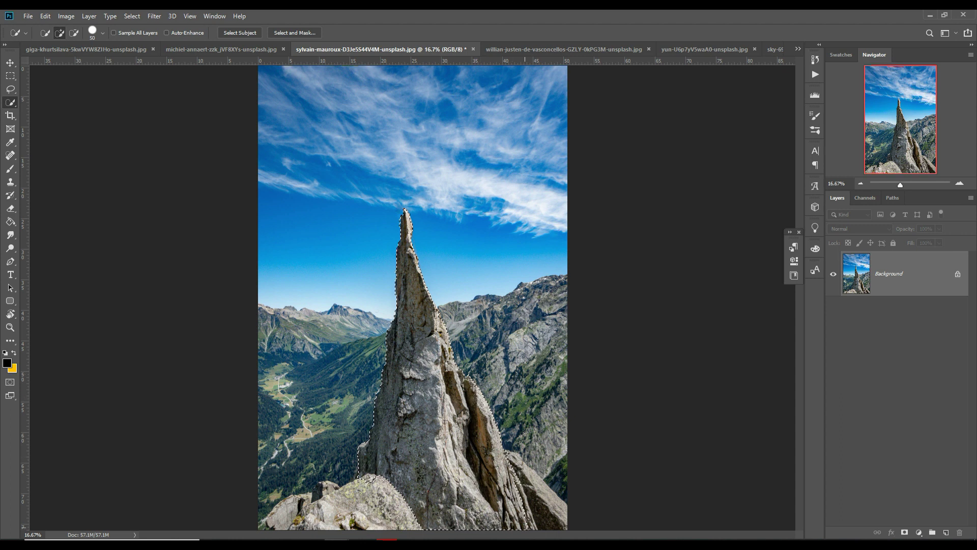
{"action": "left_click_drag", "start_coordinate": [527, 519], "coordinate": [537, 534]}
{"action": "left_click", "coordinate": [74, 32]}
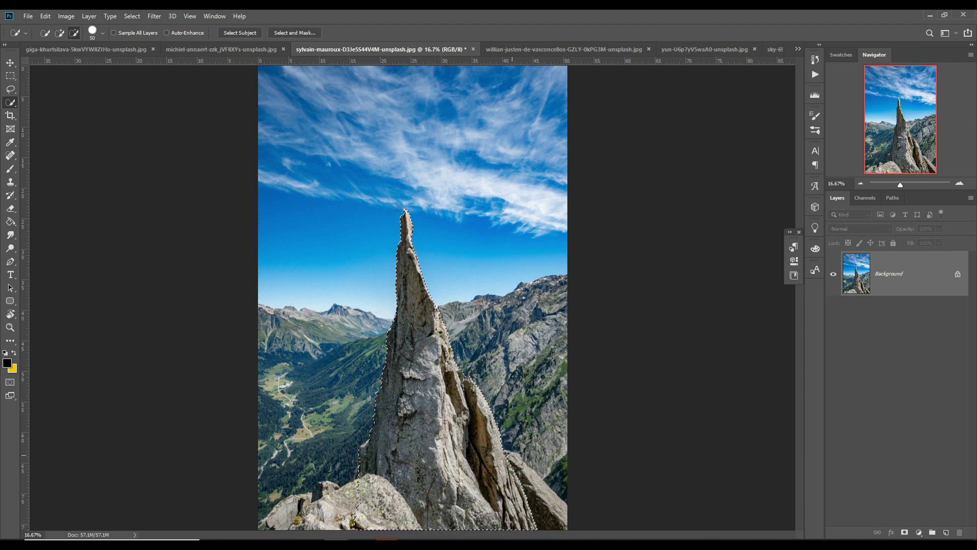
{"action": "left_click_drag", "start_coordinate": [511, 452], "coordinate": [513, 459]}
- Drag the selected rock spire from its photo into the Untitled-1 composite
{"action": "left_click", "coordinate": [11, 62]}
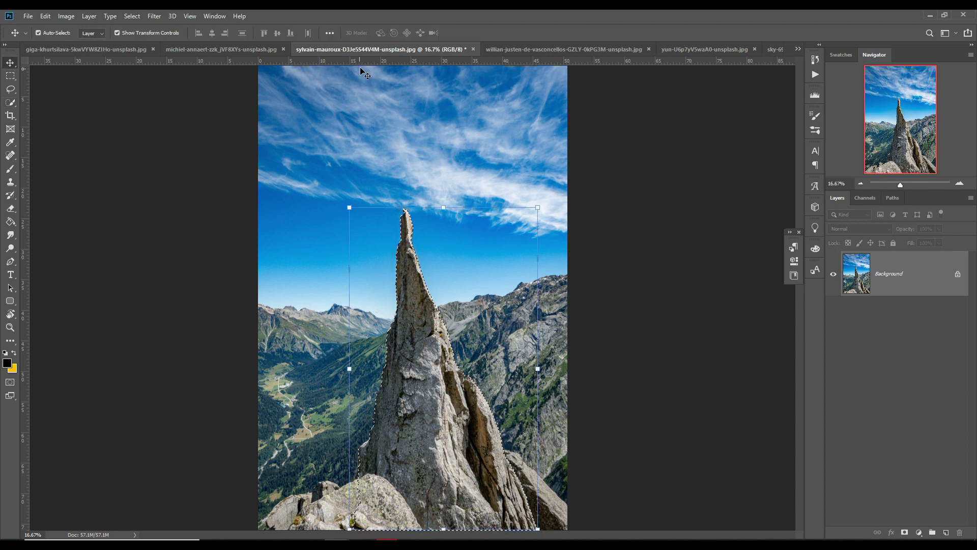
{"action": "left_click_drag", "start_coordinate": [407, 305], "coordinate": [802, 54]}
{"action": "left_click", "coordinate": [798, 49]}
{"action": "left_click", "coordinate": [643, 130]}
{"action": "left_click_drag", "start_coordinate": [518, 91], "coordinate": [733, 96]}
{"action": "left_click_drag", "start_coordinate": [768, 397], "coordinate": [515, 310]}
{"action": "left_click", "coordinate": [881, 89]}
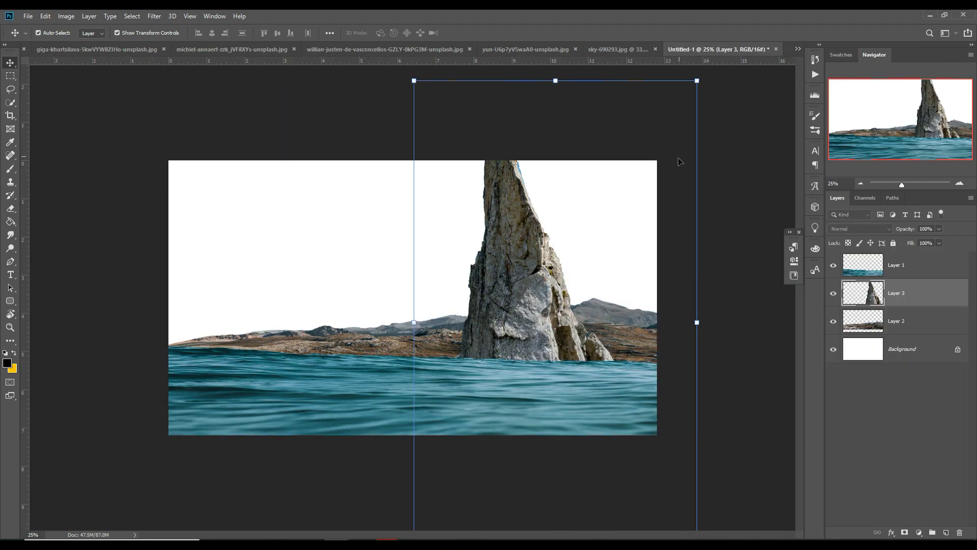
- Scale the spire to about 58% at upper right, raise it above Layer 1, and add a mask
{"action": "left_click_drag", "start_coordinate": [699, 84], "coordinate": [579, 283]}
{"action": "left_click_drag", "start_coordinate": [537, 340], "coordinate": [617, 224]}
{"action": "mouse_move", "coordinate": [671, 168]}
{"action": "left_mouse_down"}
{"action": "mouse_move", "coordinate": [695, 188]}
{"action": "mouse_move", "coordinate": [680, 169]}
{"action": "left_mouse_up"}
{"action": "left_click_drag", "start_coordinate": [590, 287], "coordinate": [597, 248]}
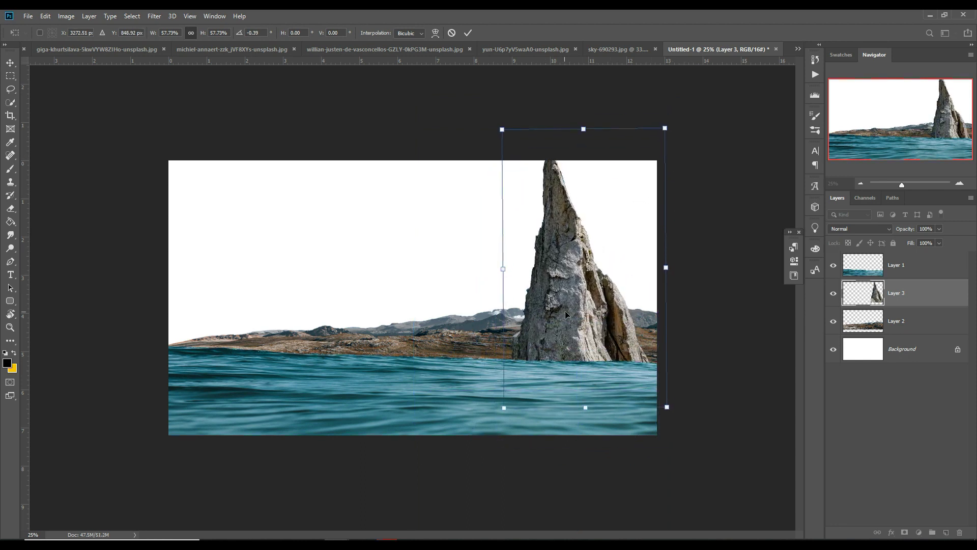
{"action": "key", "text": "Return"}
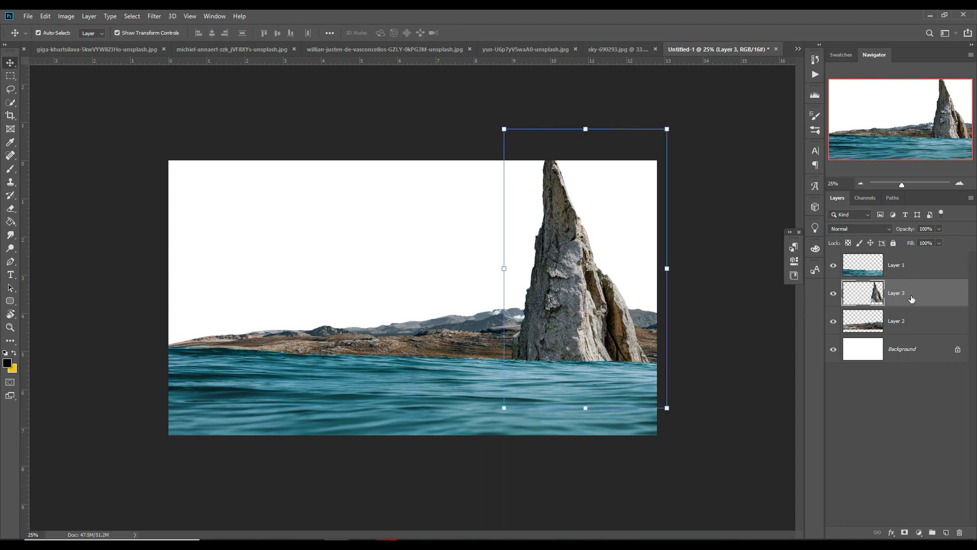
{"action": "left_click_drag", "start_coordinate": [908, 266], "coordinate": [911, 268]}
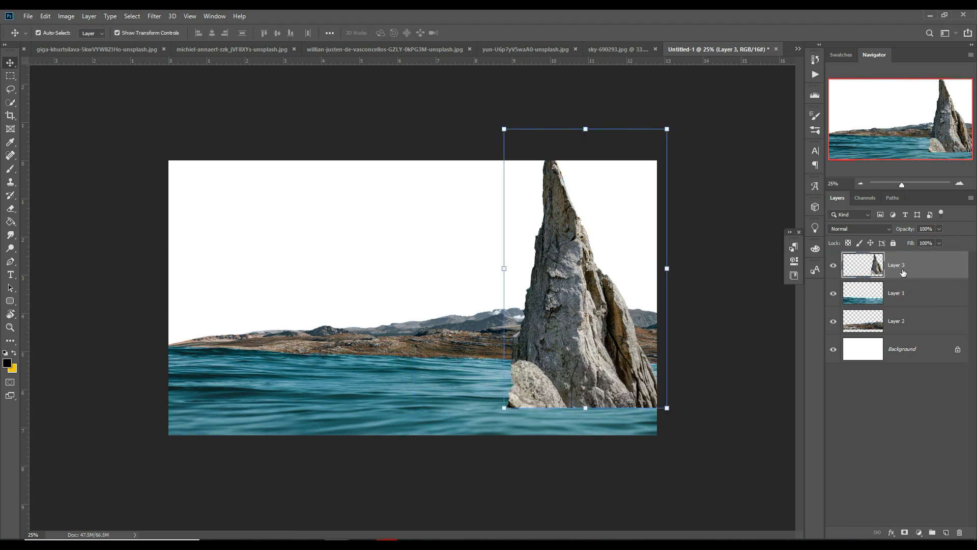
{"action": "left_click", "coordinate": [905, 532]}
- Paint black at size 600 and 40% opacity on Layer 3's mask along the rock's base
{"action": "left_click", "coordinate": [10, 169]}
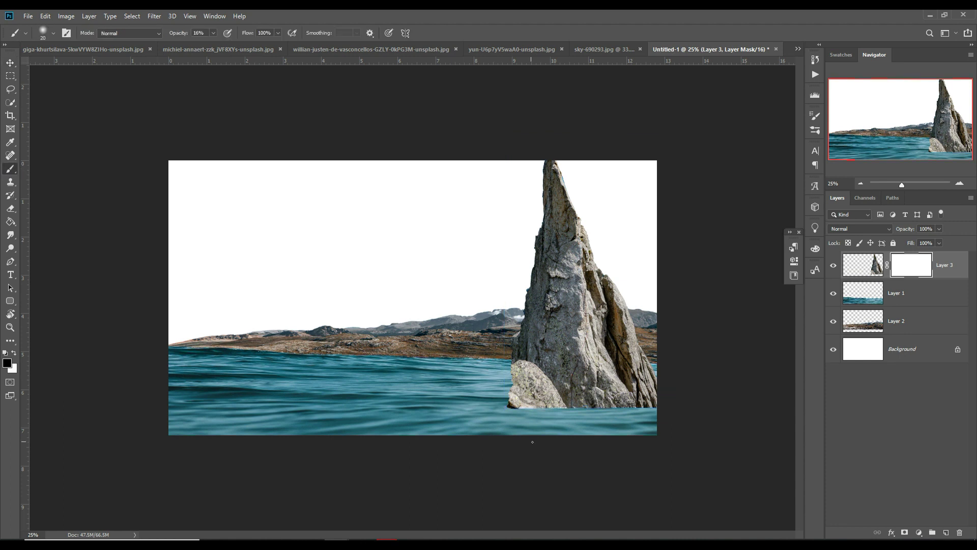
{"action": "key", "text": "bracketright"}
{"action": "key", "text": "bracketright"}
{"action": "key", "text": "bracketright"}
{"action": "key", "text": "4"}
{"action": "mouse_move", "coordinate": [542, 432]}
{"action": "left_mouse_down"}
{"action": "mouse_move", "coordinate": [521, 417]}
{"action": "mouse_move", "coordinate": [534, 433]}
{"action": "mouse_move", "coordinate": [661, 430]}
{"action": "left_mouse_up"}
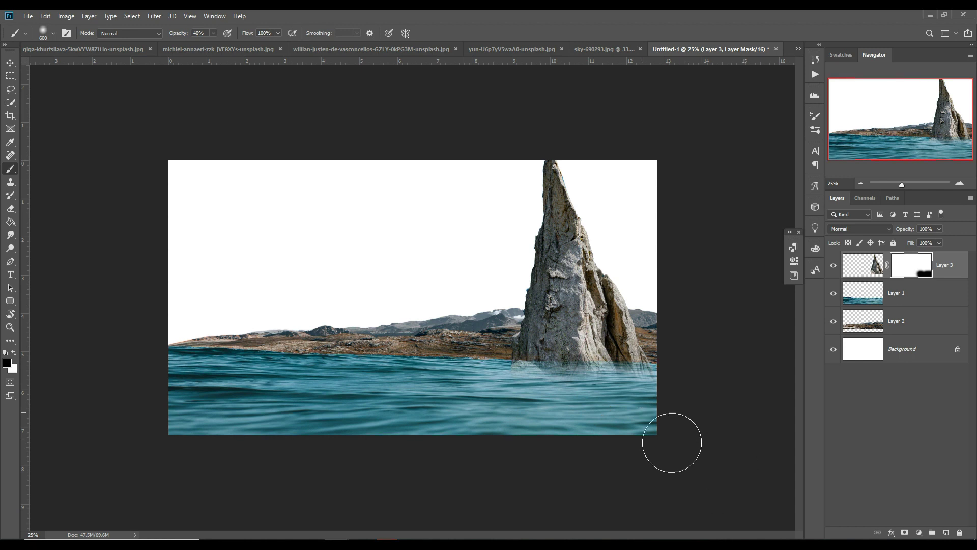
{"action": "left_click", "coordinate": [9, 63]}
- Warp the rock spire, curving its top to the left and bulging its lower right side
{"action": "left_click", "coordinate": [45, 17]}
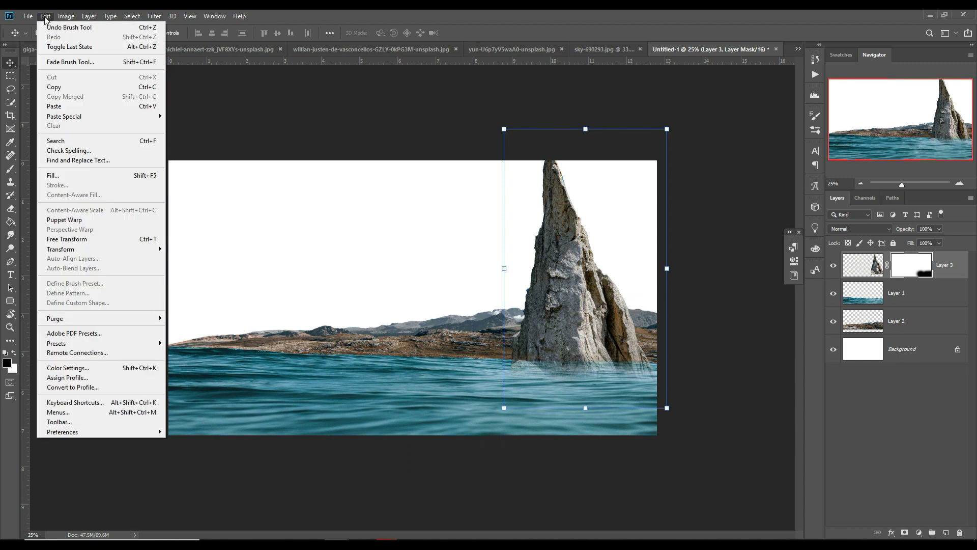
{"action": "left_click", "coordinate": [214, 316]}
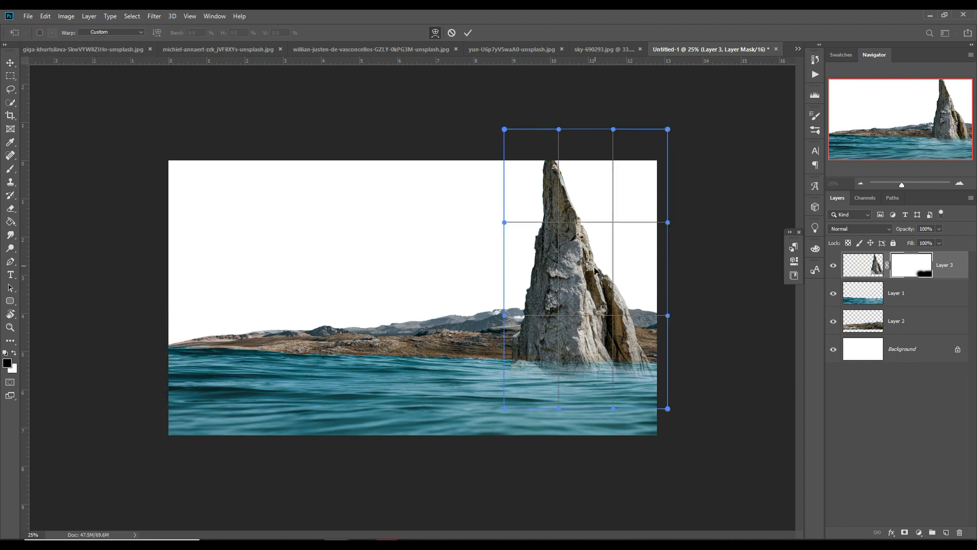
{"action": "left_click_drag", "start_coordinate": [595, 270], "coordinate": [621, 275]}
{"action": "left_click_drag", "start_coordinate": [504, 130], "coordinate": [314, 225]}
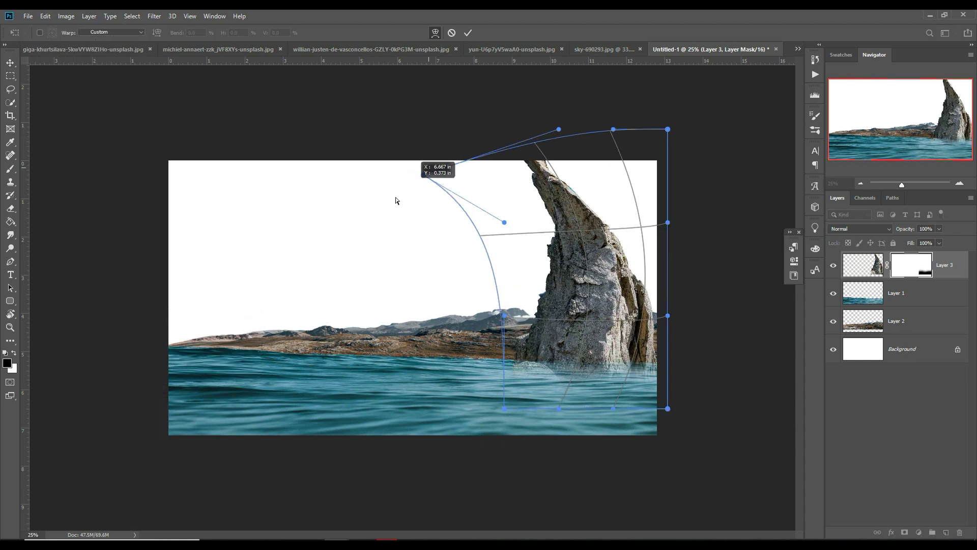
{"action": "mouse_move", "coordinate": [625, 318]}
{"action": "left_mouse_down"}
{"action": "mouse_move", "coordinate": [634, 378]}
{"action": "mouse_move", "coordinate": [682, 410]}
{"action": "left_mouse_up"}
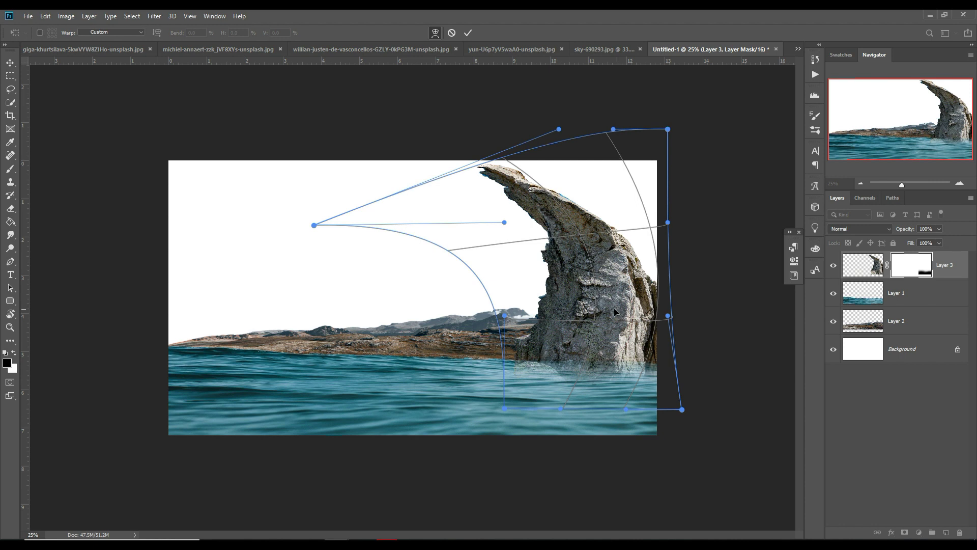
{"action": "left_click", "coordinate": [472, 32]}
- Duplicate Layer 3, then remove the trial copy again
{"action": "right_click", "coordinate": [969, 272]}
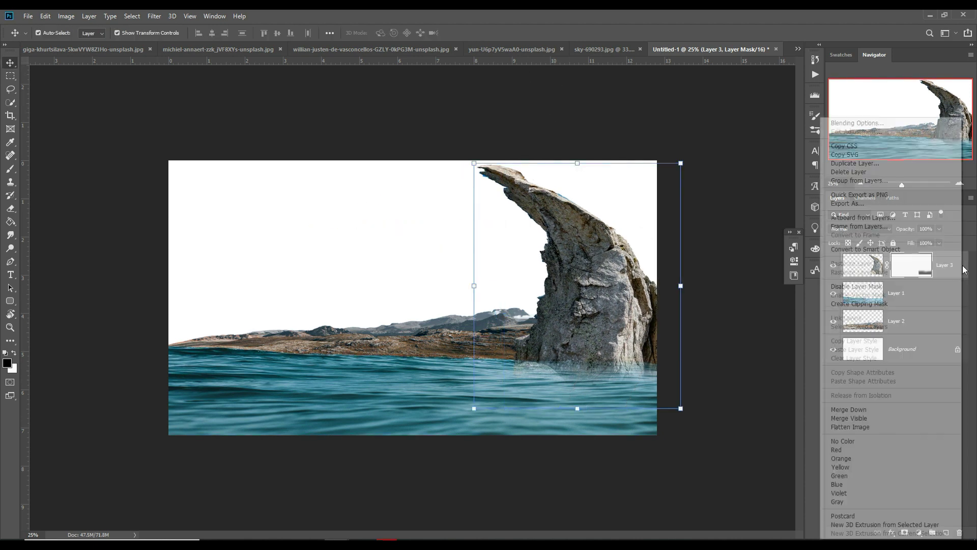
{"action": "left_click", "coordinate": [836, 162]}
{"action": "key", "text": "Return"}
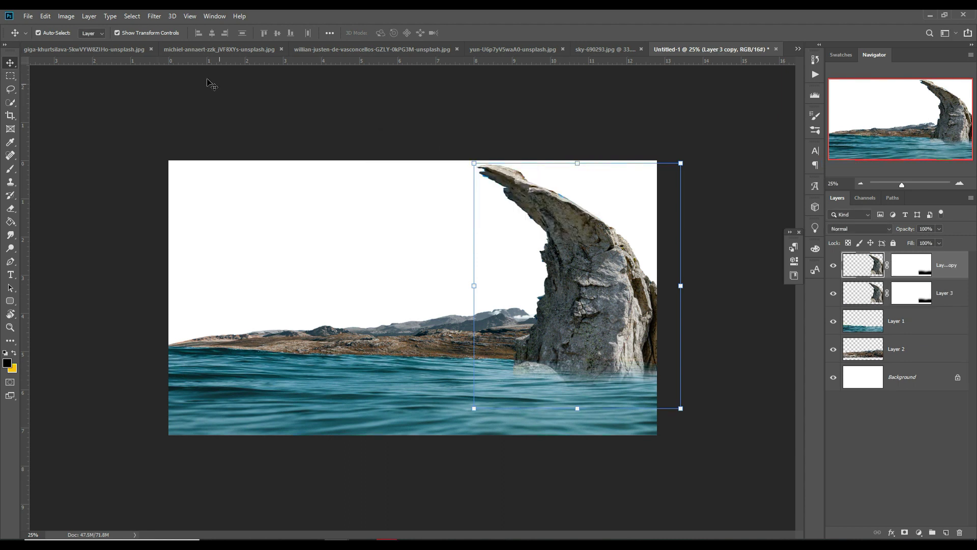
{"action": "left_click", "coordinate": [45, 15]}
{"action": "mouse_move", "coordinate": [61, 249]}
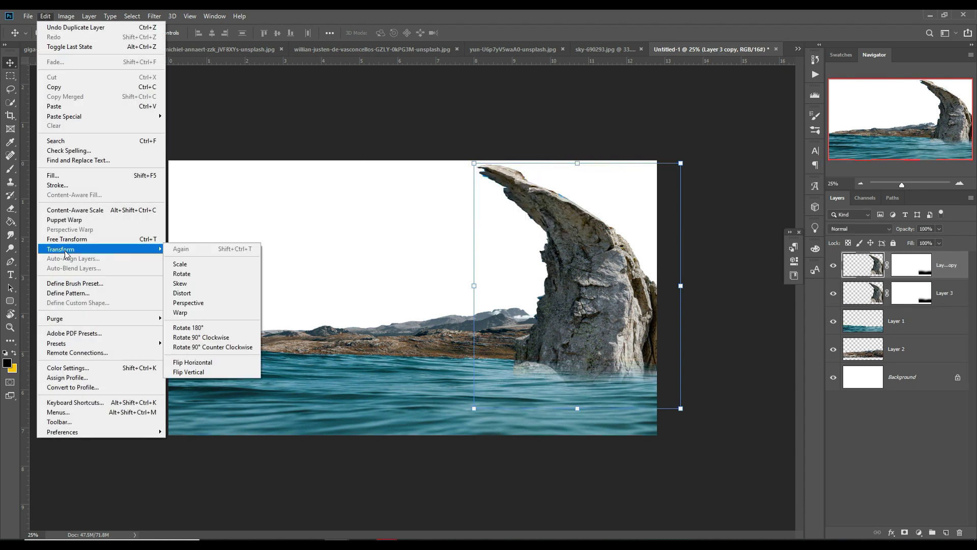
{"action": "key", "text": "Escape"}
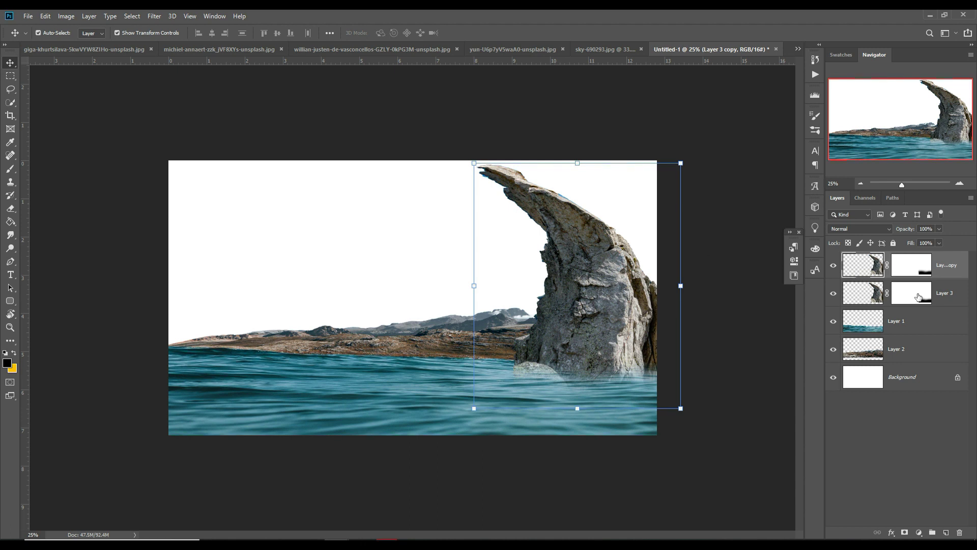
{"action": "key", "text": "Delete"}
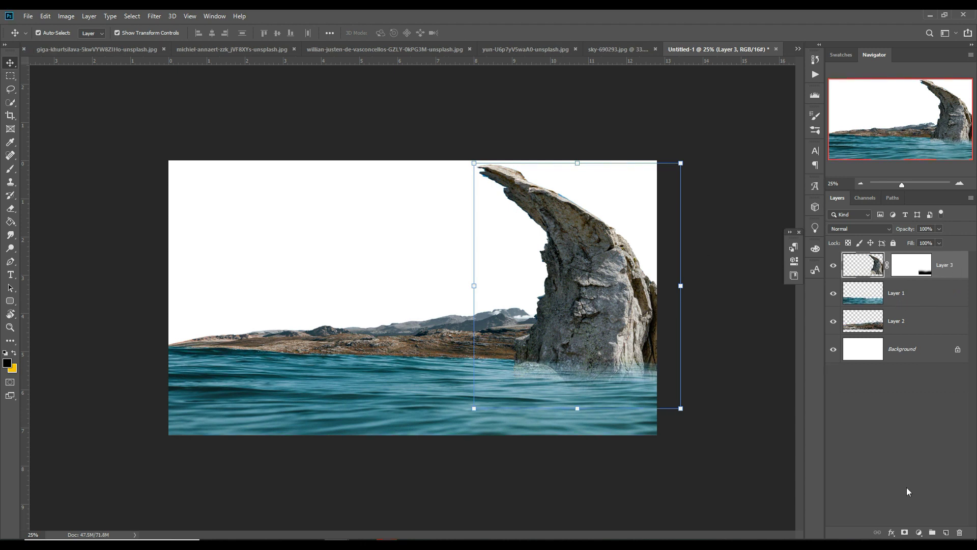
{"action": "left_click", "coordinate": [149, 20]}
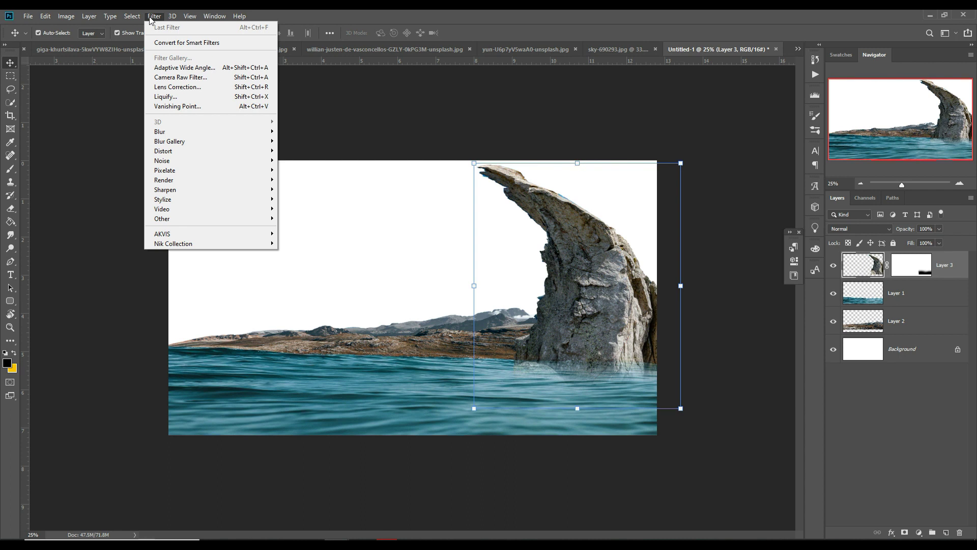
- Grade the spire in Camera Raw: Temperature -12, Exposure -0.70, Contrast +14, Shadows -17, Blacks -15
{"action": "left_click", "coordinate": [168, 77]}
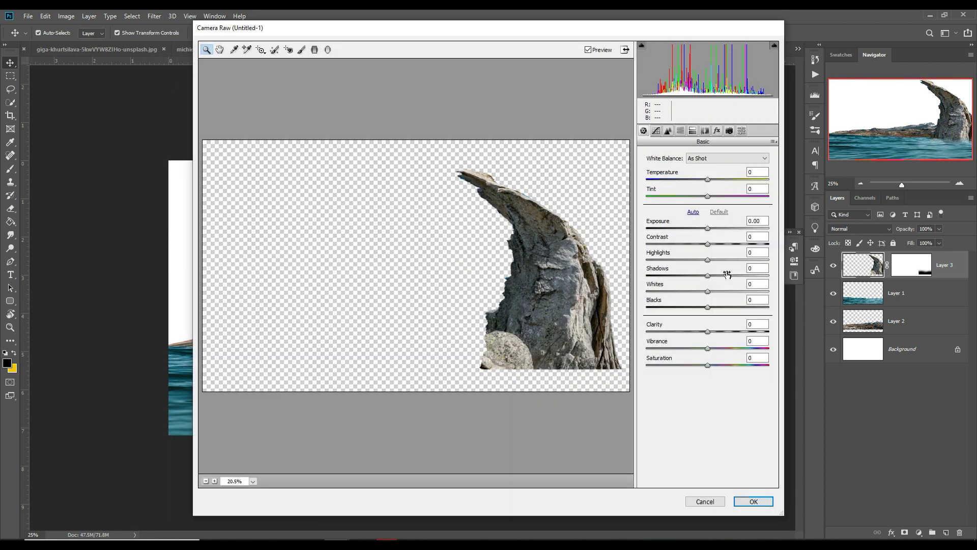
{"action": "left_click_drag", "start_coordinate": [708, 228], "coordinate": [702, 228]}
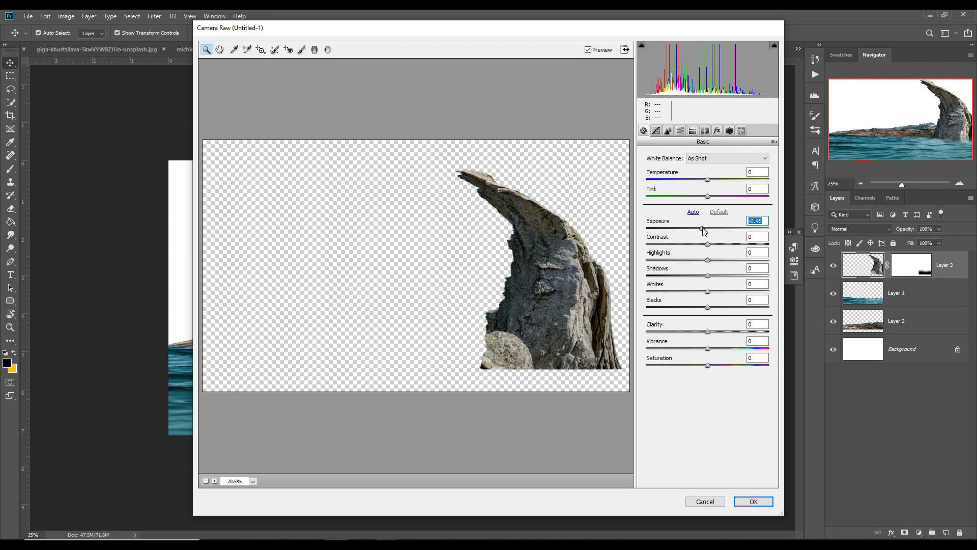
{"action": "left_click_drag", "start_coordinate": [708, 179], "coordinate": [701, 180]}
{"action": "mouse_move", "coordinate": [702, 229]}
{"action": "left_mouse_down"}
{"action": "mouse_move", "coordinate": [716, 244]}
{"action": "mouse_move", "coordinate": [697, 275]}
{"action": "mouse_move", "coordinate": [698, 307]}
{"action": "mouse_move", "coordinate": [715, 331]}
{"action": "mouse_move", "coordinate": [683, 331]}
{"action": "mouse_move", "coordinate": [711, 332]}
{"action": "left_mouse_up"}
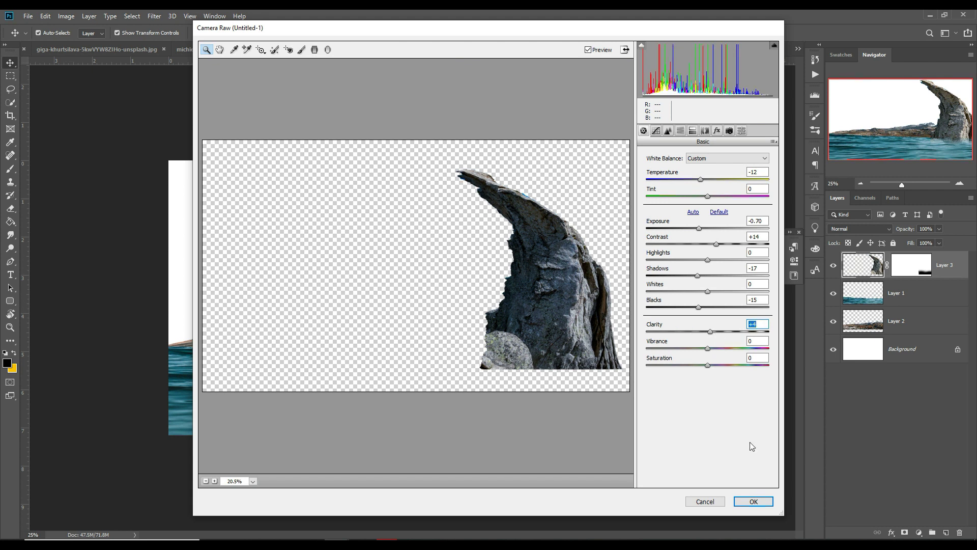
{"action": "left_click", "coordinate": [753, 501]}
{"action": "right_click", "coordinate": [956, 271]}
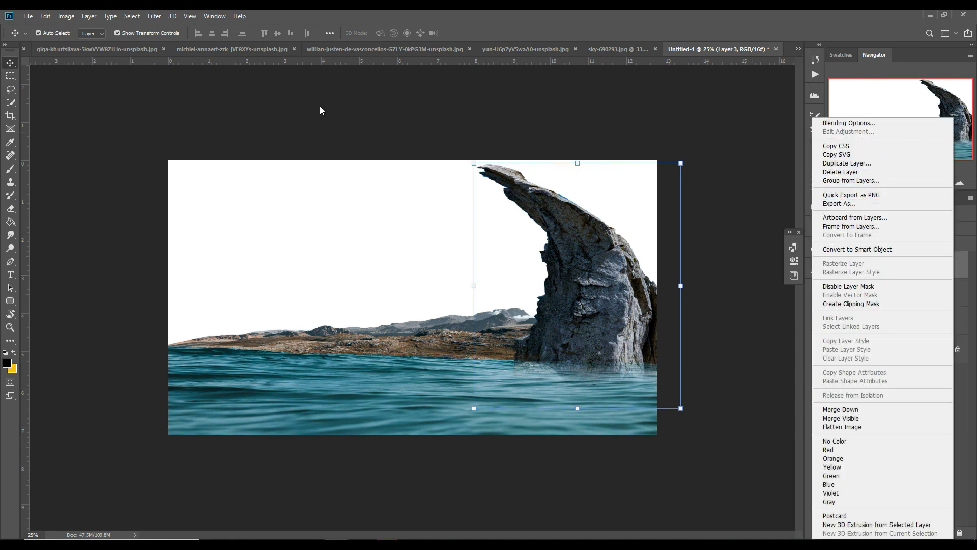
- Lasso the spire's tip to clean up a stray blue patch, then deselect
{"action": "left_click", "coordinate": [9, 89]}
{"action": "left_click", "coordinate": [10, 89]}
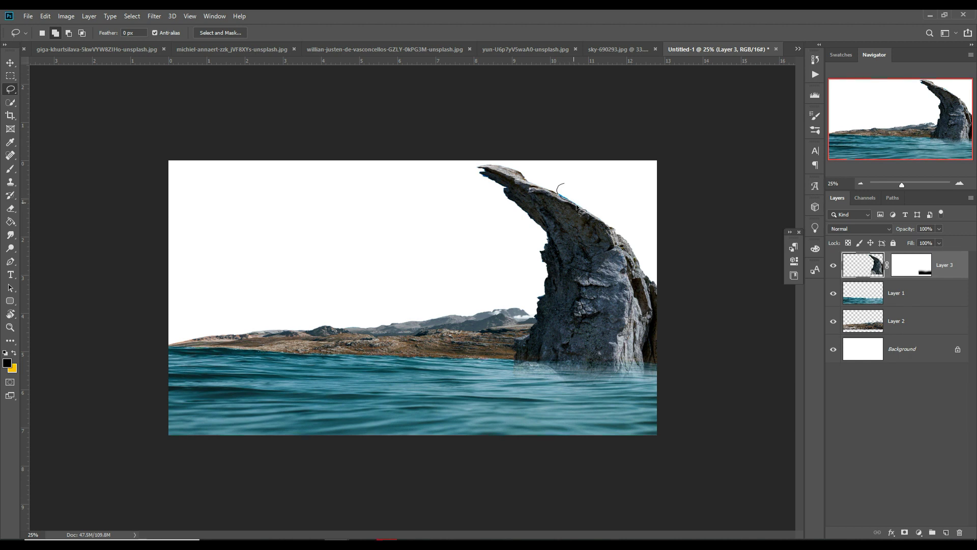
{"action": "left_click_drag", "start_coordinate": [560, 187], "coordinate": [559, 189]}
{"action": "left_click", "coordinate": [132, 16]}
{"action": "left_click", "coordinate": [142, 38]}
- Duplicate the darkened rock layer as Layer 3 copy
{"action": "right_click", "coordinate": [957, 264]}
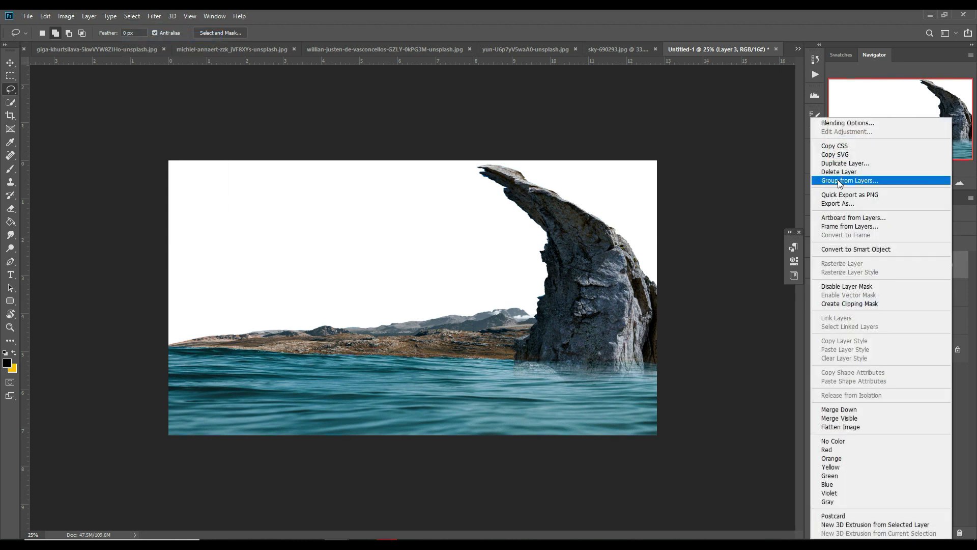
{"action": "left_click", "coordinate": [845, 178]}
{"action": "left_click", "coordinate": [572, 160]}
{"action": "left_click", "coordinate": [10, 62]}
{"action": "left_click", "coordinate": [49, 17]}
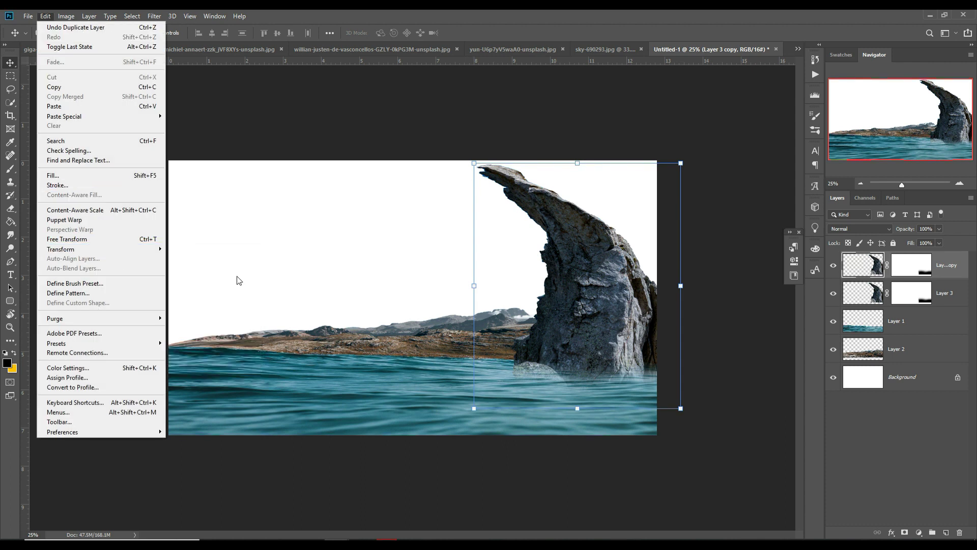
- Flip the rock copy horizontally and place it at 75% size on the canvas's left
{"action": "left_click", "coordinate": [203, 362]}
{"action": "left_click_drag", "start_coordinate": [579, 320], "coordinate": [243, 322]}
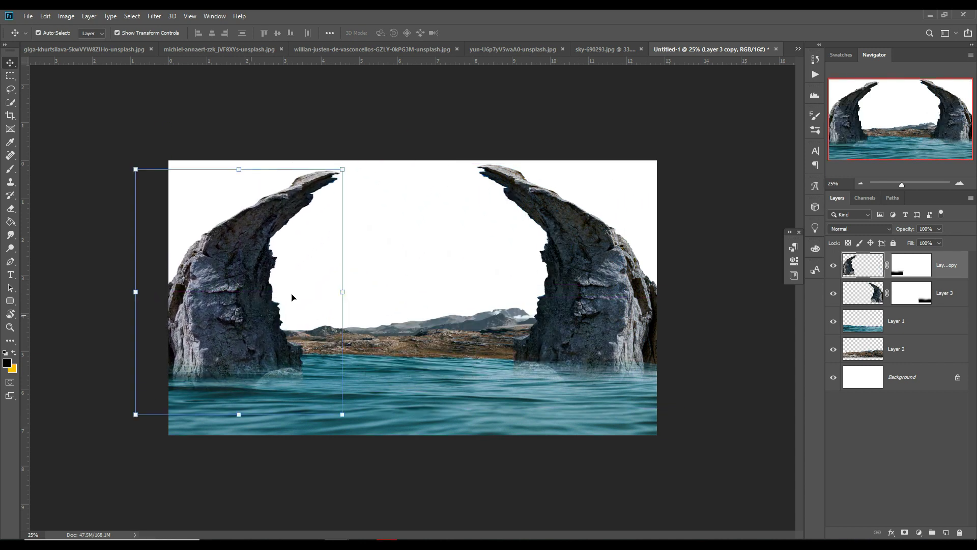
{"action": "left_click_drag", "start_coordinate": [342, 169], "coordinate": [292, 230]}
{"action": "left_click_drag", "start_coordinate": [204, 335], "coordinate": [216, 319]}
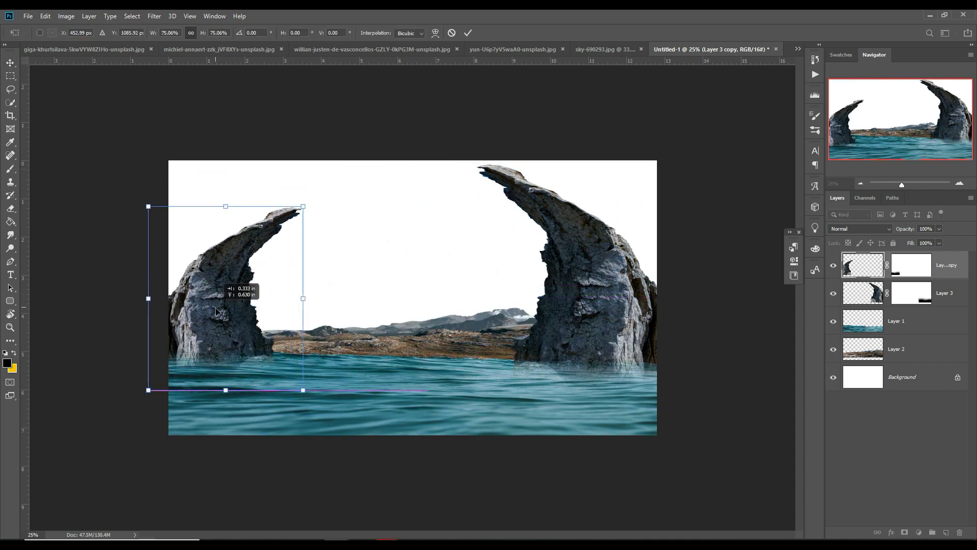
{"action": "key", "text": "Up"}
{"action": "key", "text": "Up"}
{"action": "key", "text": "Up"}
{"action": "key", "text": "Up"}
{"action": "key", "text": "Up"}
{"action": "key", "text": "Up"}
{"action": "key", "text": "Up"}
{"action": "key", "text": "Up"}
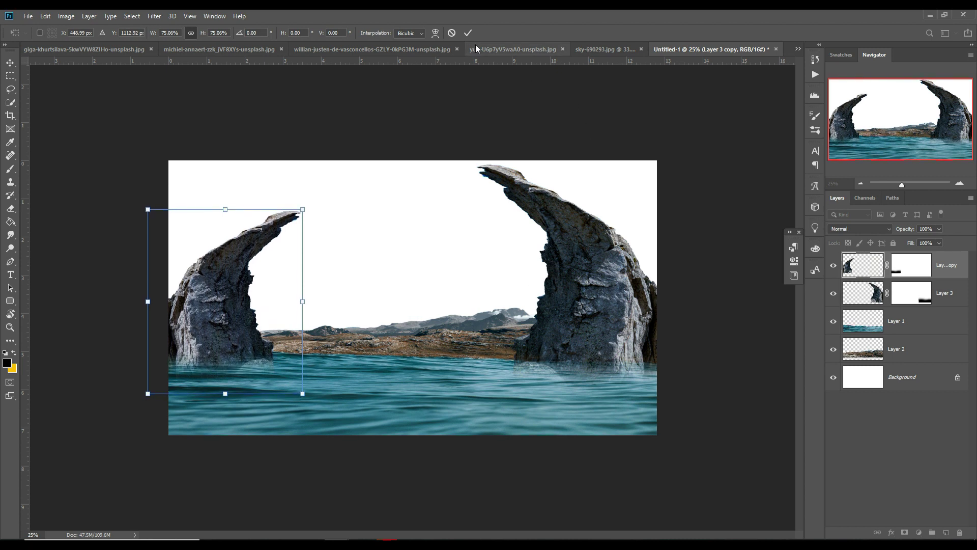
{"action": "left_click", "coordinate": [468, 33]}
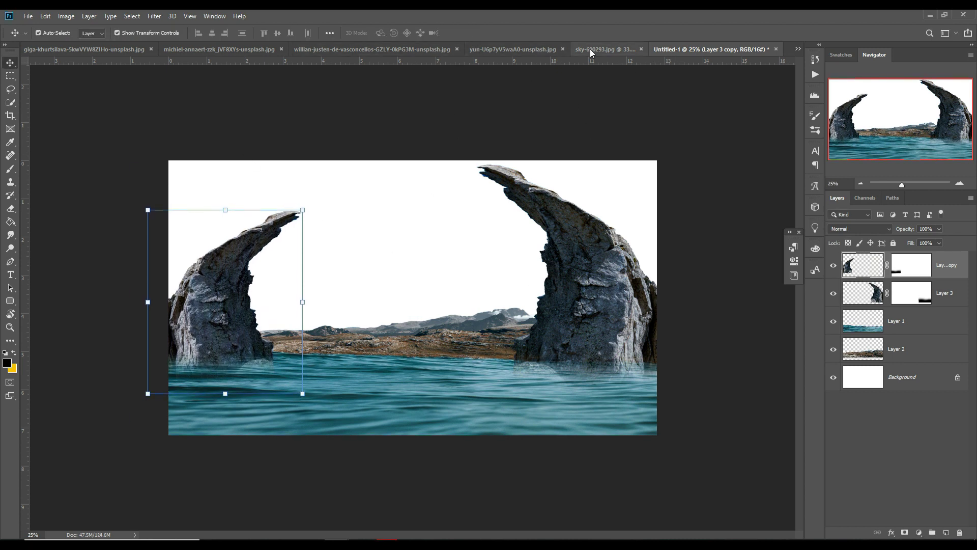
{"action": "left_click", "coordinate": [798, 49]}
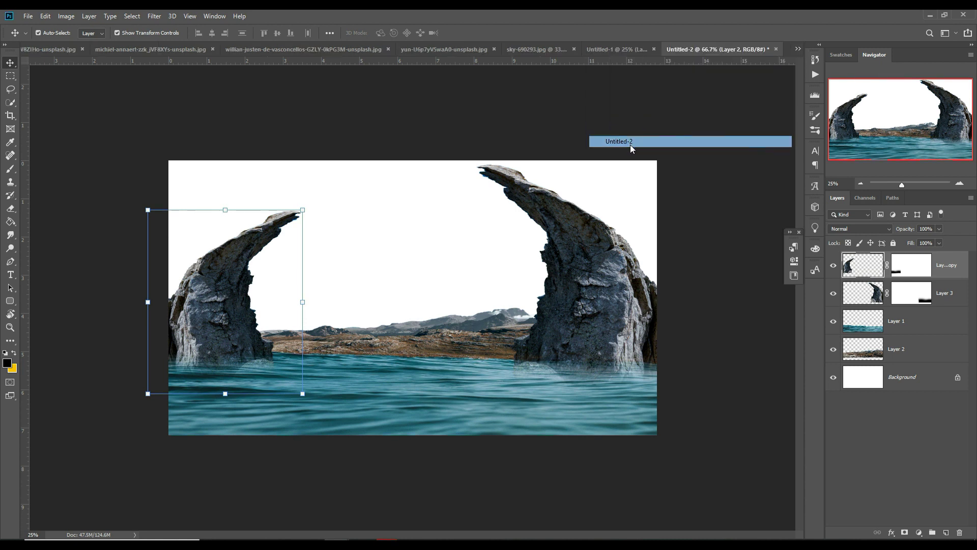
- Drag the Na'vi figure from Untitled-2 into the composite, accepting the bit-depth conversion
{"action": "left_click", "coordinate": [619, 141]}
{"action": "left_click_drag", "start_coordinate": [685, 51], "coordinate": [686, 82]}
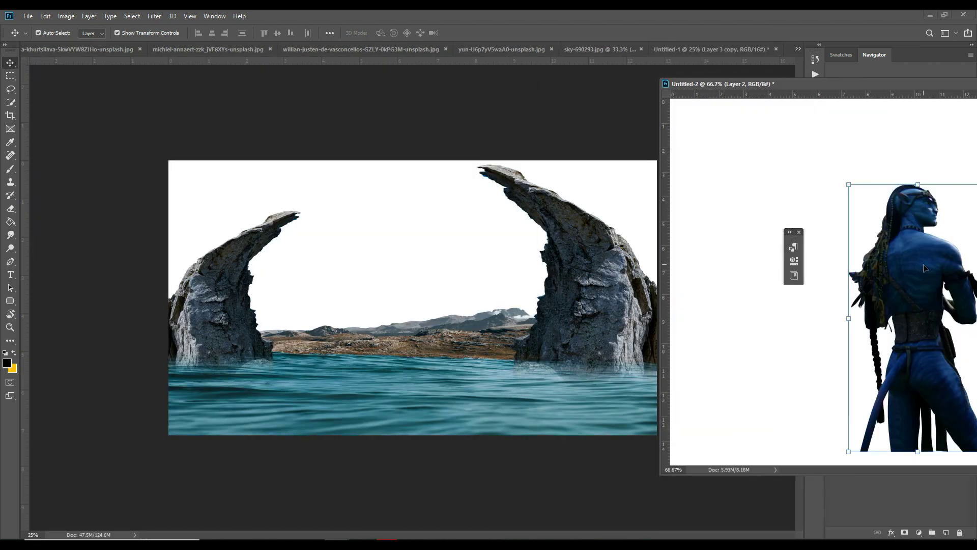
{"action": "left_click_drag", "start_coordinate": [926, 269], "coordinate": [366, 330]}
{"action": "left_click", "coordinate": [479, 218]}
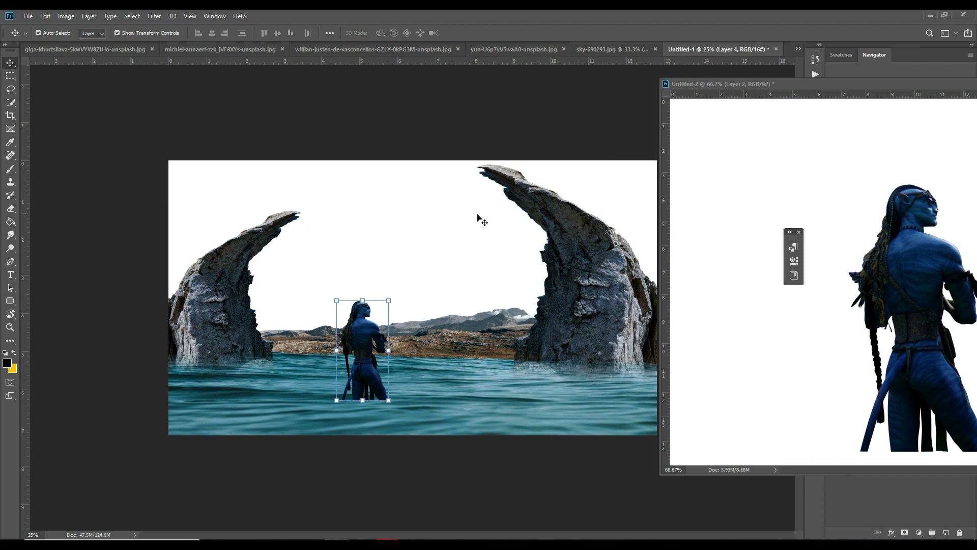
{"action": "left_click_drag", "start_coordinate": [925, 88], "coordinate": [497, 300]}
{"action": "left_click", "coordinate": [863, 302]}
- Scale the figure to about 185%, set it in the water left of centre, and add a mask
{"action": "left_click_drag", "start_coordinate": [389, 300], "coordinate": [469, 199]}
{"action": "left_click_drag", "start_coordinate": [414, 251], "coordinate": [343, 307]}
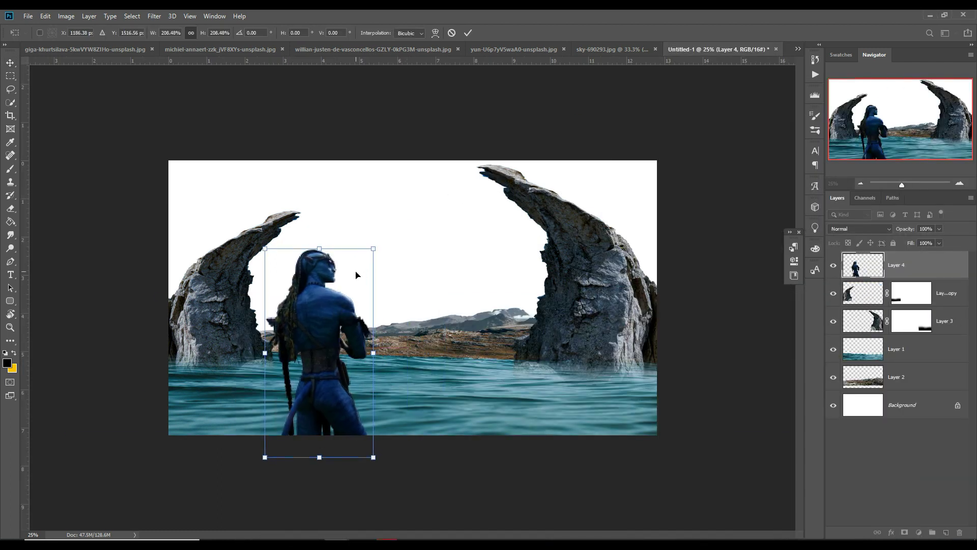
{"action": "left_click_drag", "start_coordinate": [376, 255], "coordinate": [363, 267]}
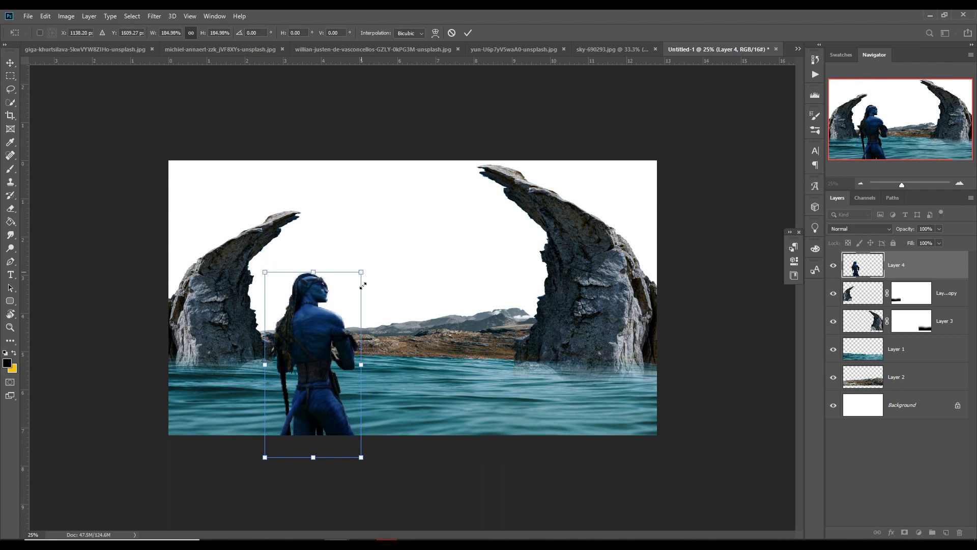
{"action": "left_click_drag", "start_coordinate": [320, 378], "coordinate": [310, 376]}
{"action": "left_click", "coordinate": [468, 33]}
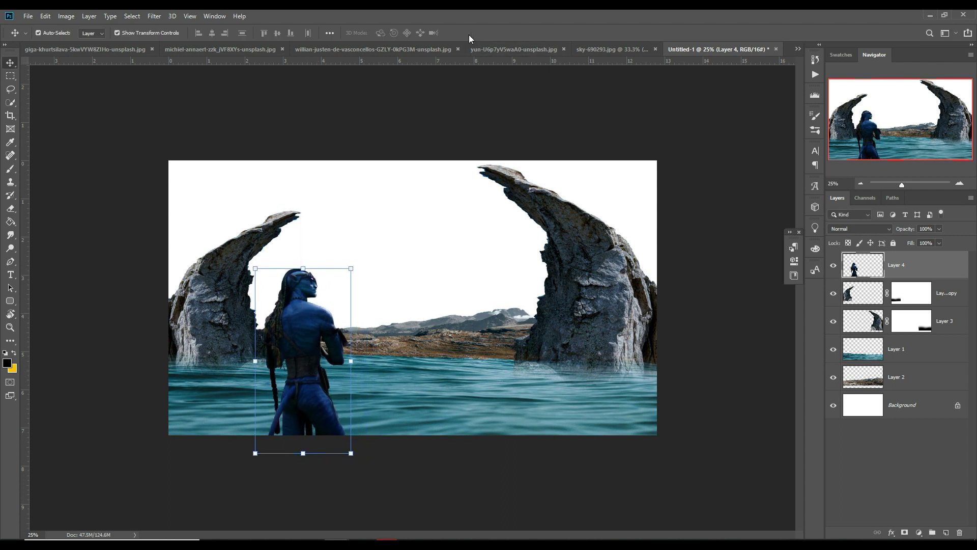
{"action": "left_click", "coordinate": [905, 532]}
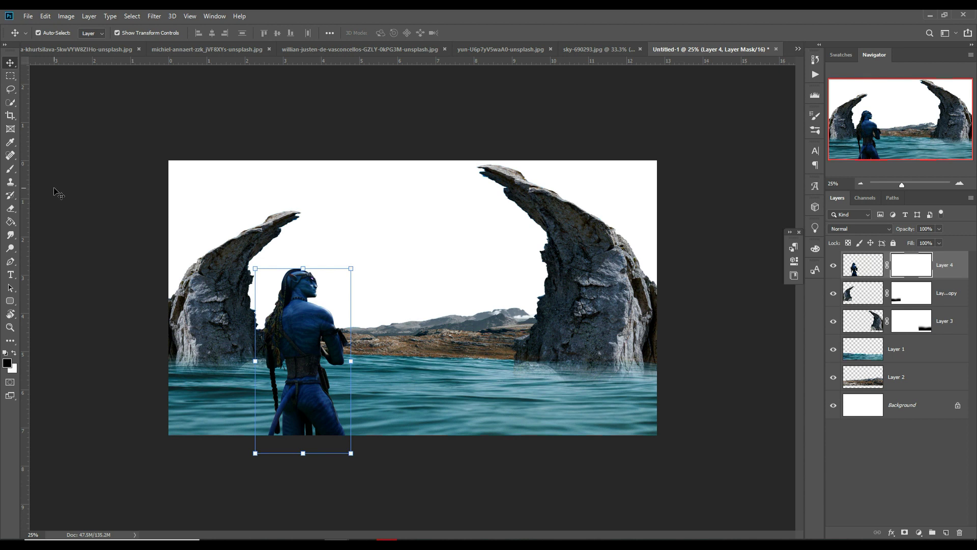
- Paint black with a size-200 brush on Layer 4's mask to fade the legs into the sea
{"action": "key", "text": "b"}
{"action": "key", "text": "bracketleft"}
{"action": "key", "text": "bracketleft"}
{"action": "key", "text": "bracketleft"}
{"action": "mouse_move", "coordinate": [307, 454]}
{"action": "left_mouse_down"}
{"action": "mouse_move", "coordinate": [373, 445]}
{"action": "mouse_move", "coordinate": [284, 452]}
{"action": "mouse_move", "coordinate": [235, 441]}
{"action": "left_mouse_up"}
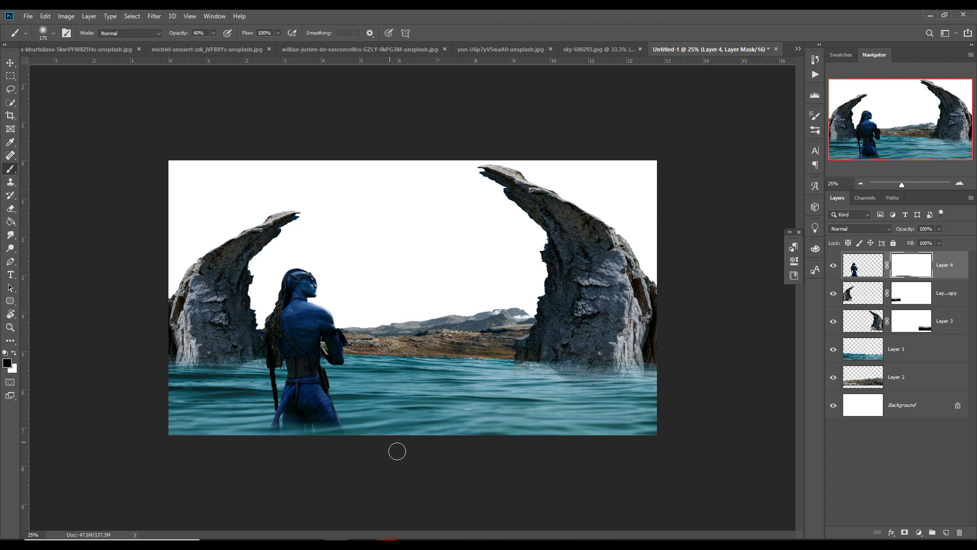
{"action": "left_click_drag", "start_coordinate": [336, 443], "coordinate": [236, 448]}
{"action": "left_click", "coordinate": [10, 62]}
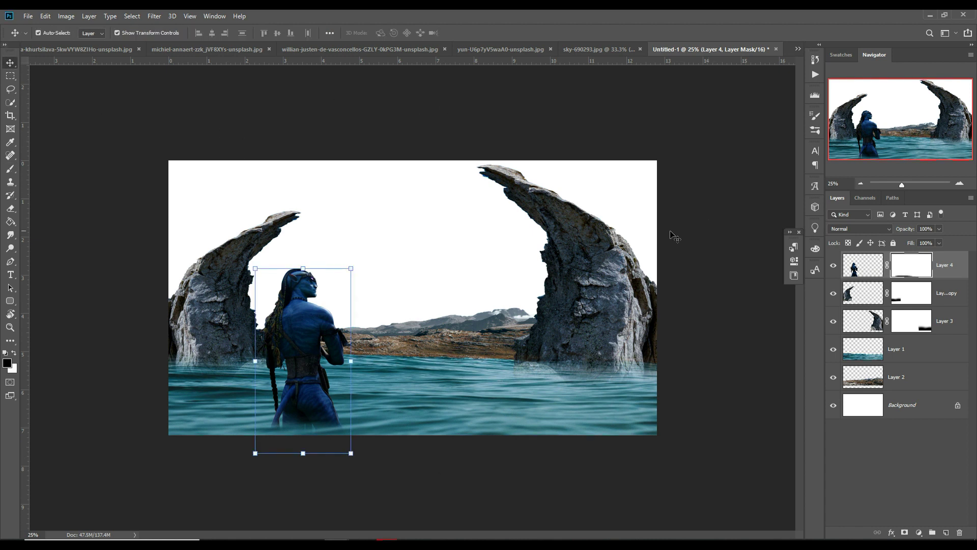
{"action": "left_click", "coordinate": [458, 346]}
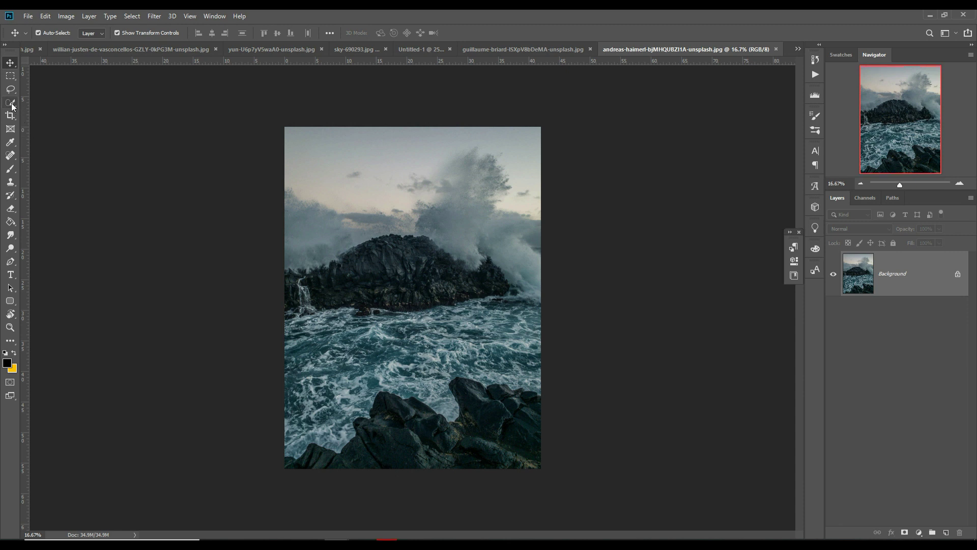
- Quick-select the dark rock mass in the crashing-wave photo and float the photo's window
{"action": "left_click", "coordinate": [10, 102]}
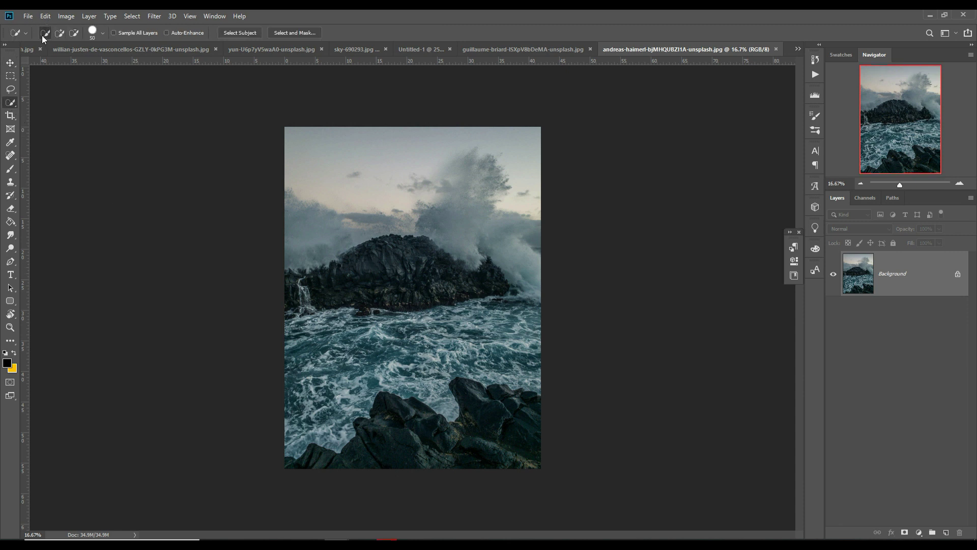
{"action": "mouse_move", "coordinate": [479, 279]}
{"action": "left_mouse_down"}
{"action": "mouse_move", "coordinate": [383, 288]}
{"action": "mouse_move", "coordinate": [346, 336]}
{"action": "mouse_move", "coordinate": [511, 321]}
{"action": "mouse_move", "coordinate": [529, 288]}
{"action": "mouse_move", "coordinate": [519, 290]}
{"action": "left_mouse_up"}
{"action": "key", "text": "v"}
{"action": "left_click_drag", "start_coordinate": [650, 50], "coordinate": [651, 76]}
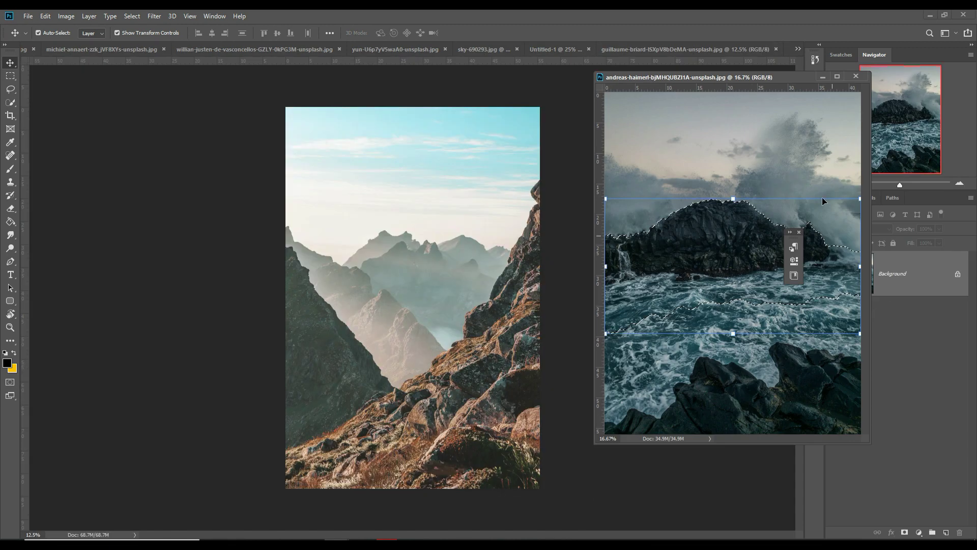
{"action": "left_click", "coordinate": [707, 50]}
- Bring the rock in as Layer 5, scale to about 78%, tilt 3.5° and stretch it wider
{"action": "left_click_drag", "start_coordinate": [730, 255], "coordinate": [427, 286]}
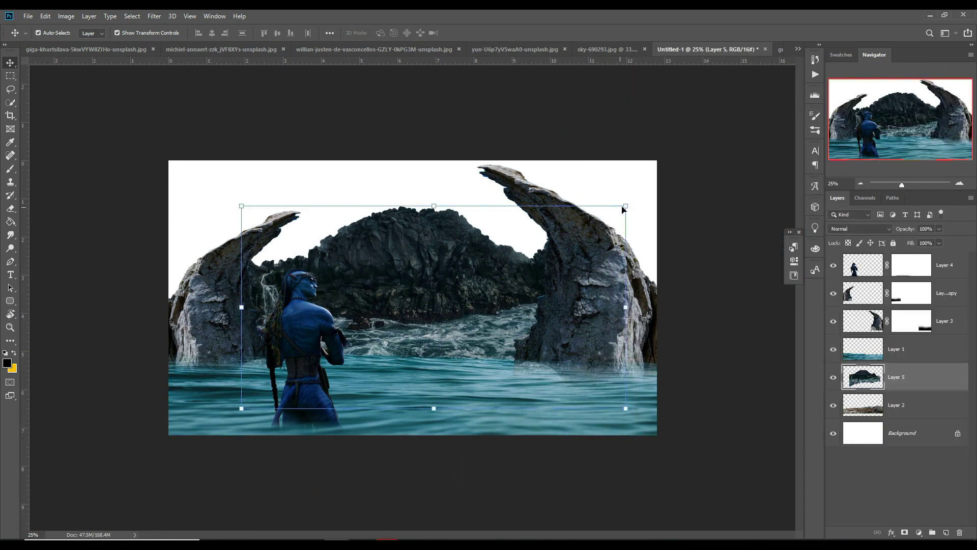
{"action": "left_click_drag", "start_coordinate": [627, 210], "coordinate": [478, 312]}
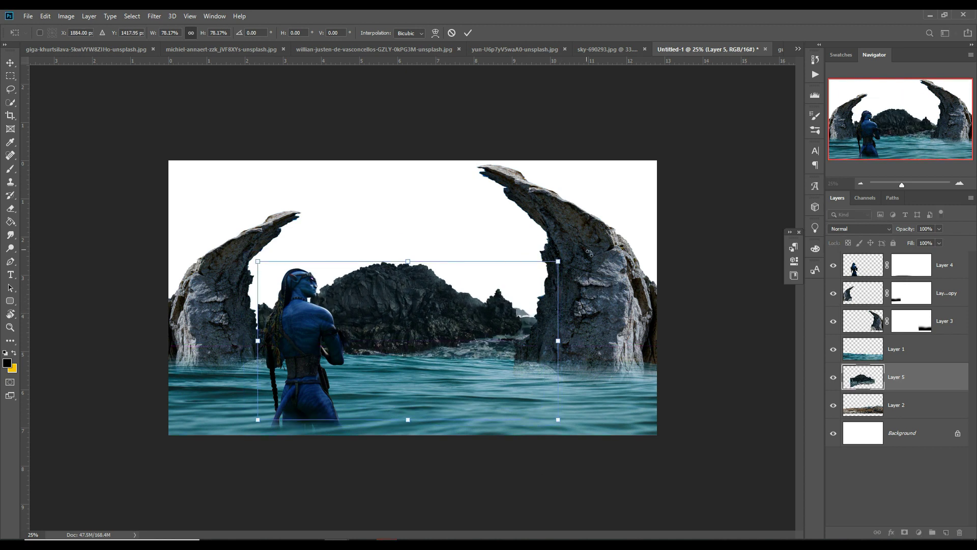
{"action": "left_click_drag", "start_coordinate": [601, 255], "coordinate": [597, 268]}
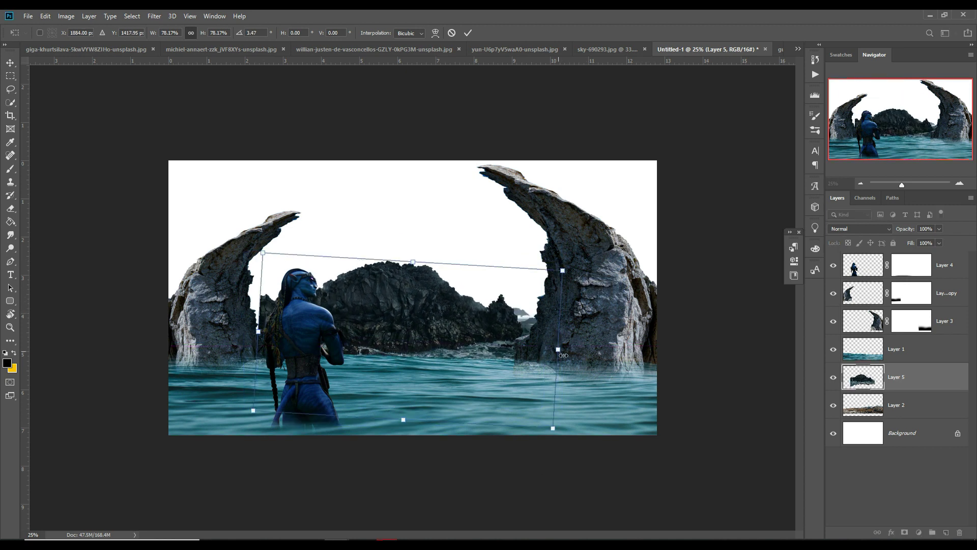
{"action": "left_click_drag", "start_coordinate": [563, 355], "coordinate": [652, 357]}
{"action": "left_click_drag", "start_coordinate": [262, 336], "coordinate": [159, 326]}
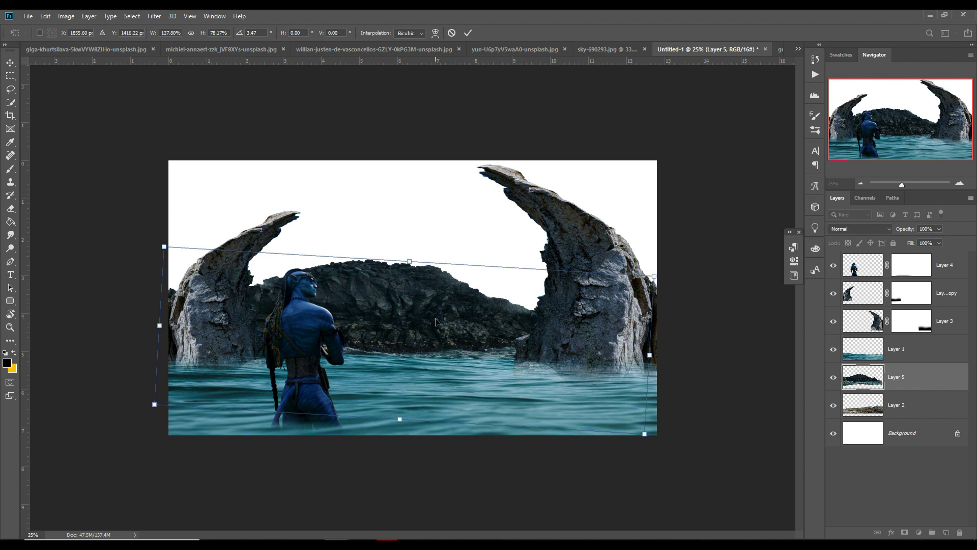
{"action": "left_click_drag", "start_coordinate": [437, 321], "coordinate": [456, 321]}
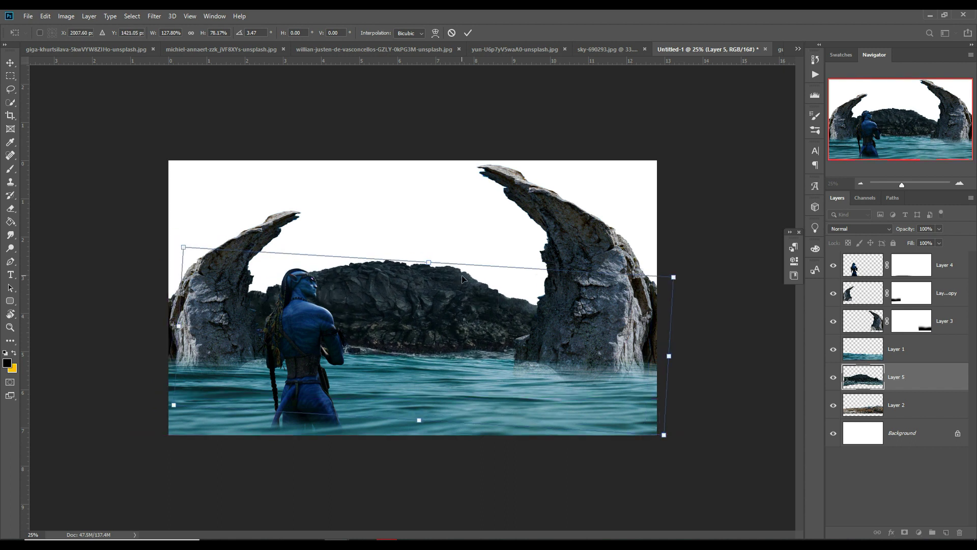
{"action": "left_click", "coordinate": [468, 33]}
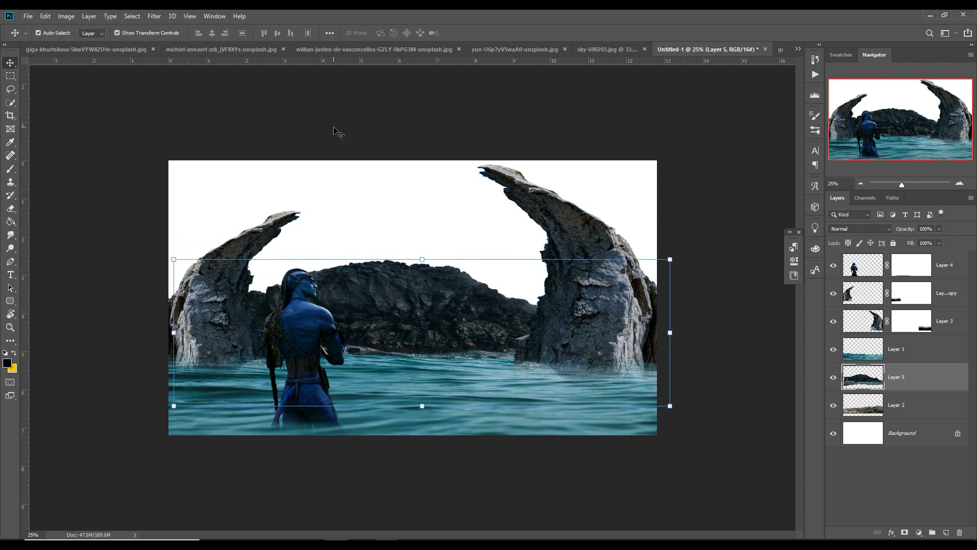
- Warp the rock mound into a low, flat ridge along the horizon and nudge it up
{"action": "left_click", "coordinate": [46, 16]}
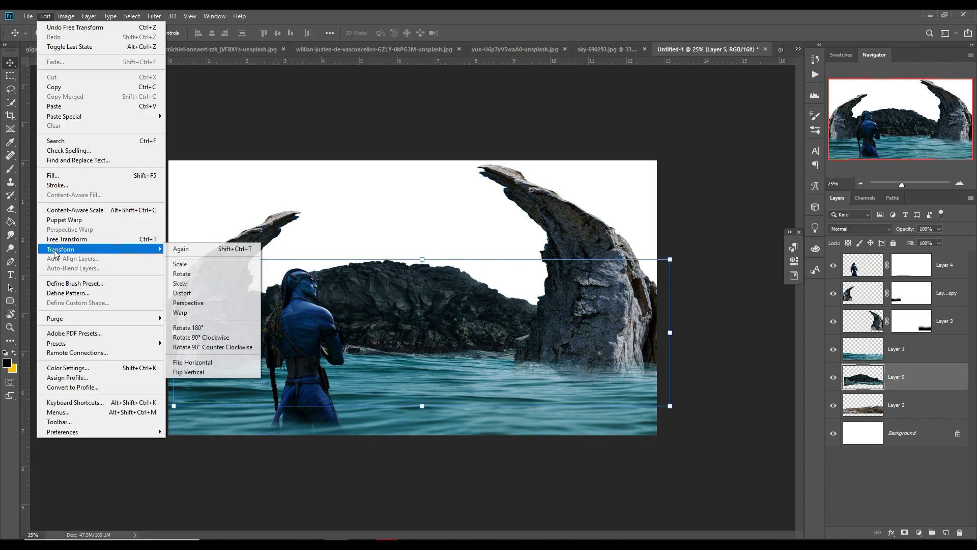
{"action": "left_click", "coordinate": [183, 313]}
{"action": "left_click_drag", "start_coordinate": [434, 273], "coordinate": [426, 309]}
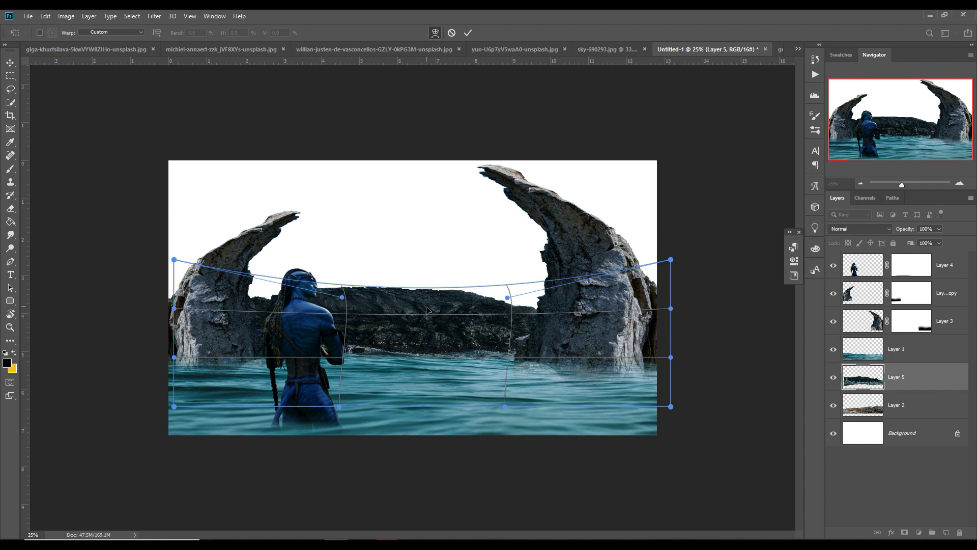
{"action": "left_click_drag", "start_coordinate": [534, 315], "coordinate": [540, 318]}
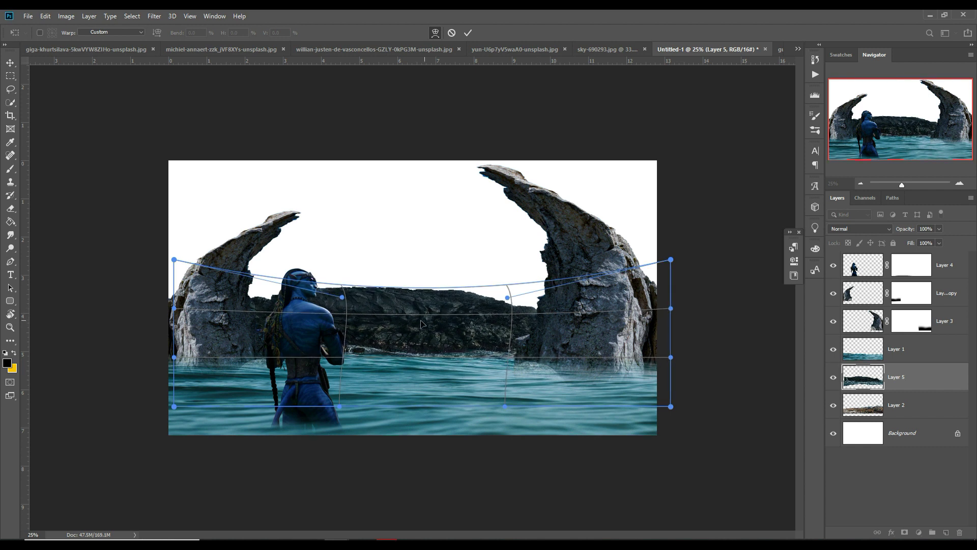
{"action": "left_click_drag", "start_coordinate": [174, 313], "coordinate": [165, 342]}
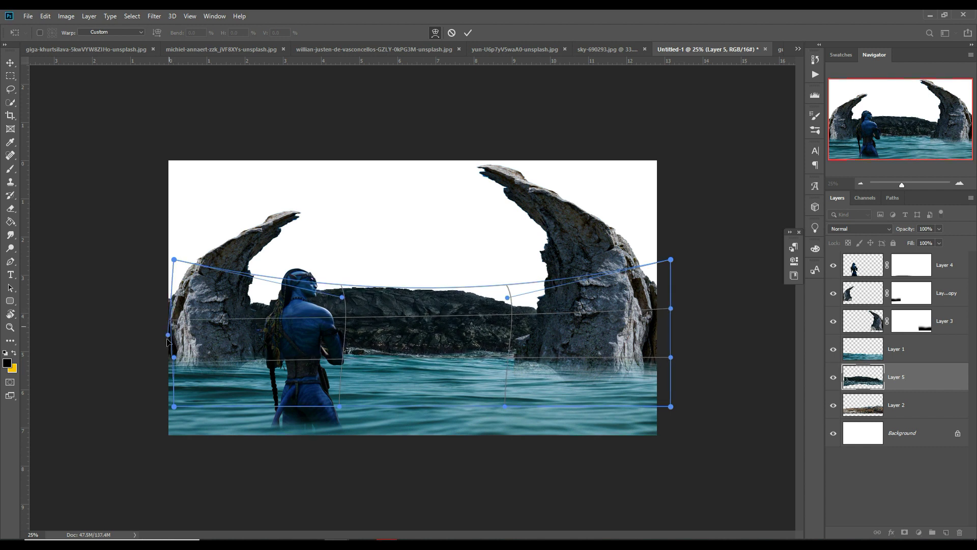
{"action": "left_click_drag", "start_coordinate": [174, 260], "coordinate": [122, 372]}
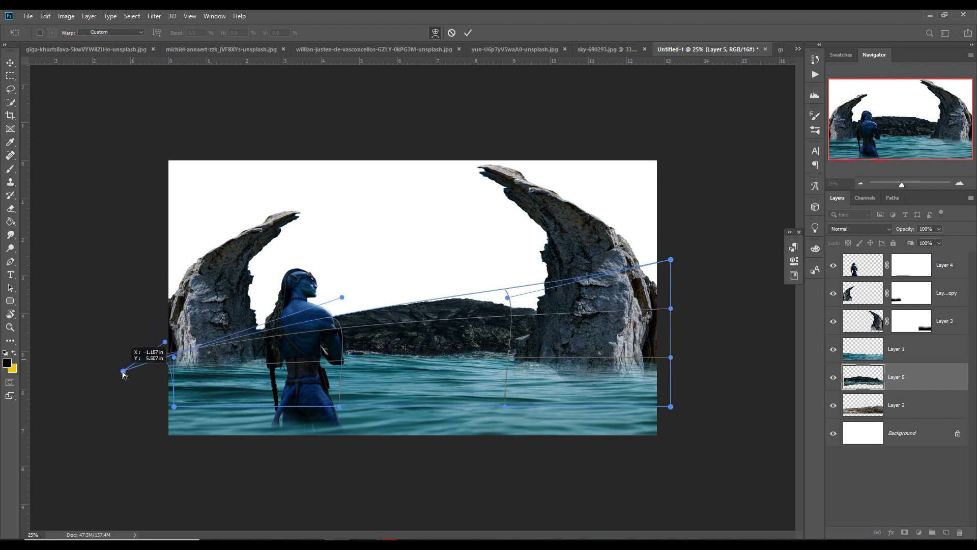
{"action": "left_click_drag", "start_coordinate": [671, 262], "coordinate": [698, 322]}
{"action": "left_click_drag", "start_coordinate": [671, 357], "coordinate": [682, 417]}
{"action": "left_click_drag", "start_coordinate": [452, 330], "coordinate": [439, 361]}
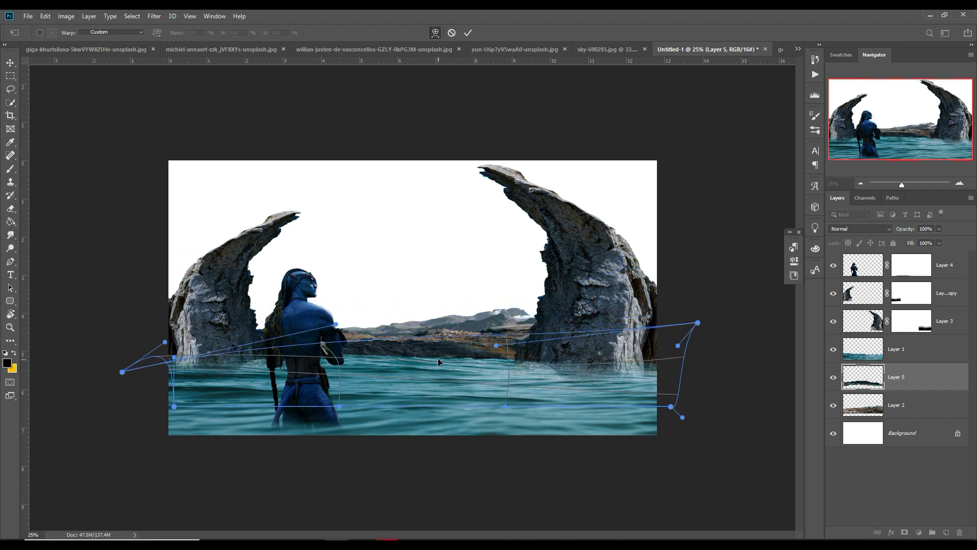
{"action": "key", "text": "Return"}
{"action": "left_click_drag", "start_coordinate": [419, 351], "coordinate": [425, 324]}
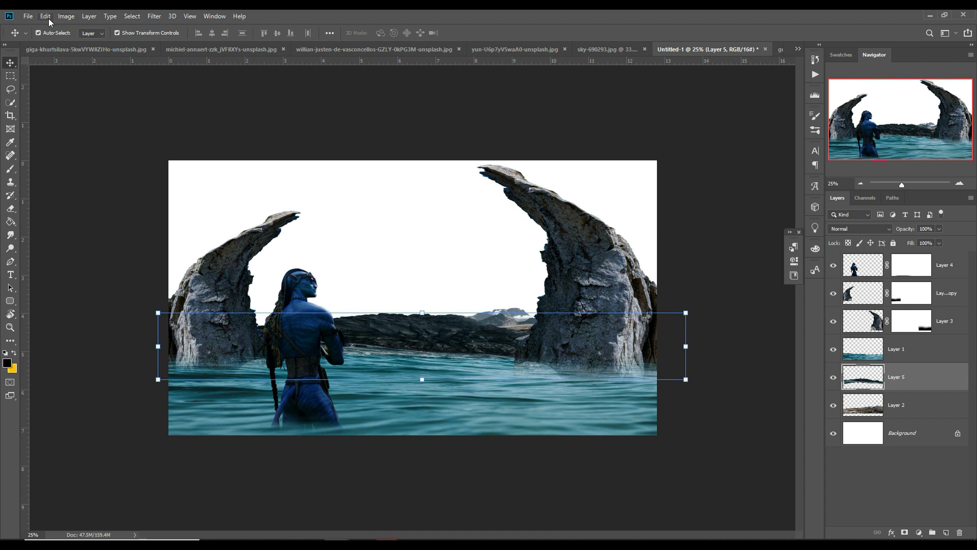
- Mask water Layer 1 with a soft black brush so it fades into the right rock
{"action": "left_click", "coordinate": [399, 361]}
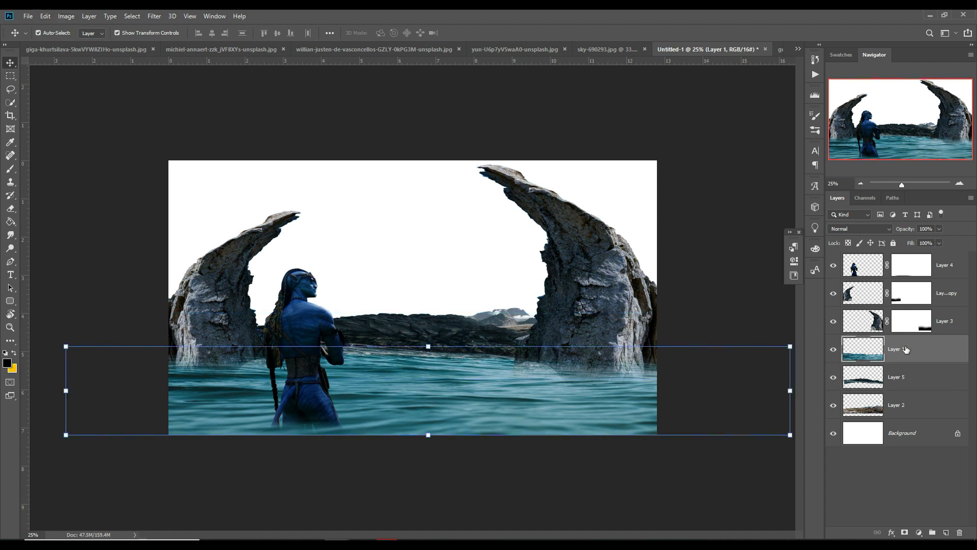
{"action": "left_click", "coordinate": [904, 532]}
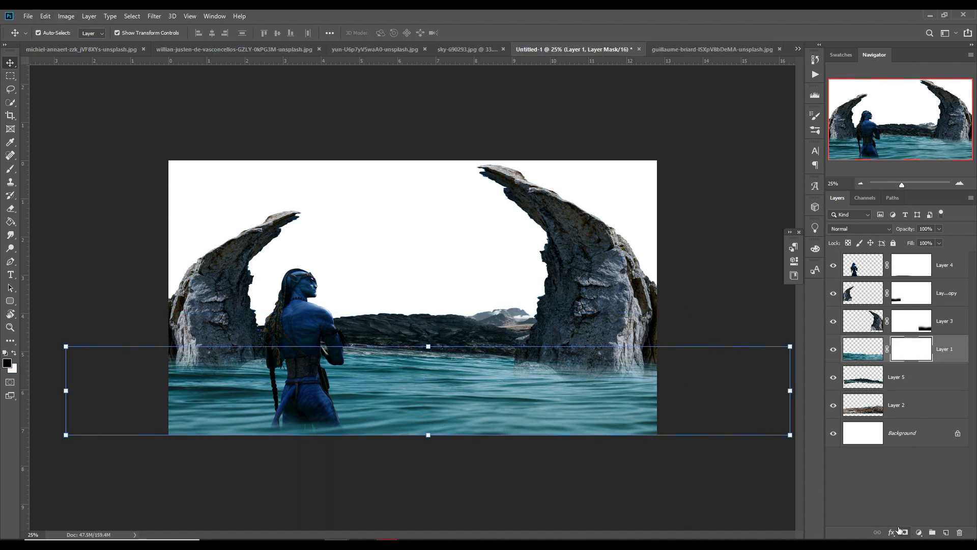
{"action": "left_click", "coordinate": [10, 169]}
{"action": "mouse_move", "coordinate": [340, 348]}
{"action": "left_mouse_down"}
{"action": "mouse_move", "coordinate": [341, 358]}
{"action": "mouse_move", "coordinate": [508, 359]}
{"action": "left_mouse_up"}
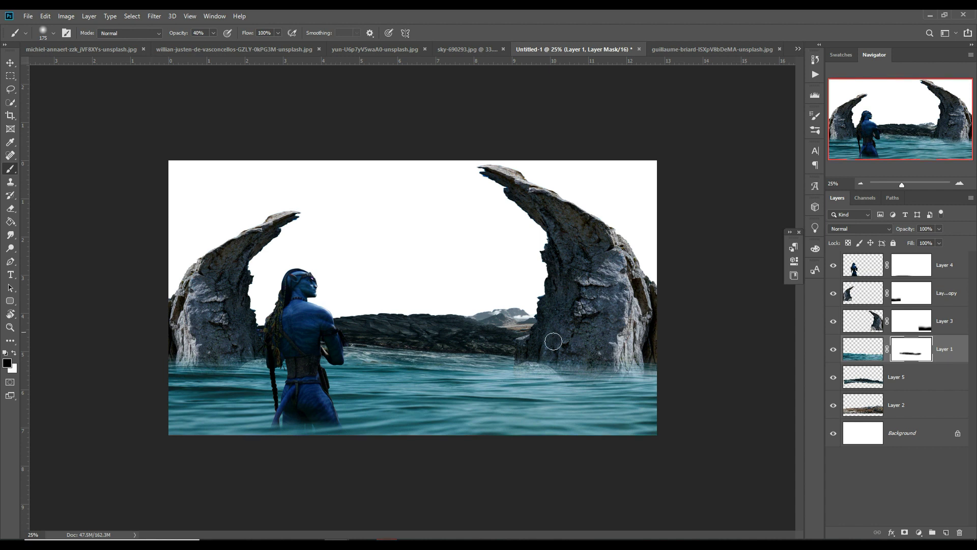
- Hide the distant mountains Layer 2 and switch to the rocky mountain photo
{"action": "left_click", "coordinate": [834, 405]}
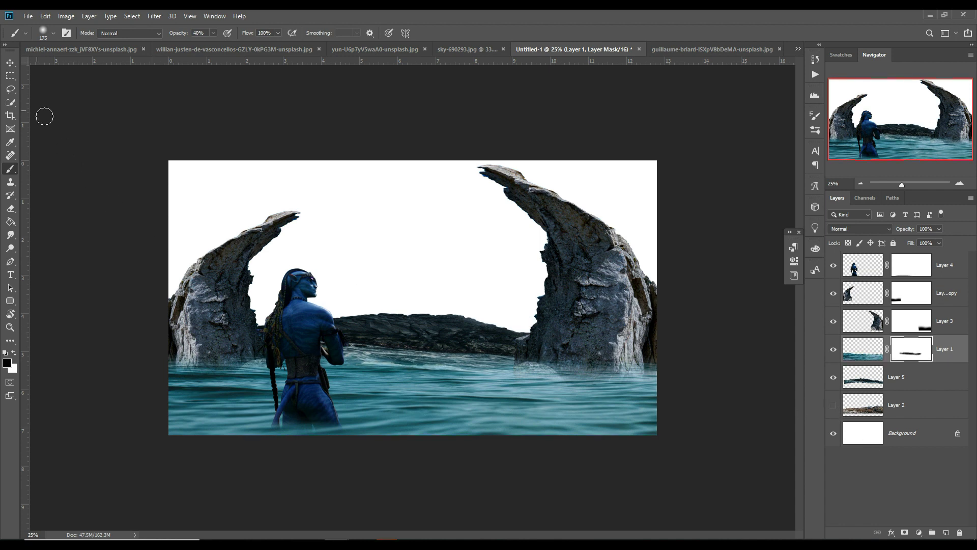
{"action": "key", "text": "v"}
{"action": "left_click", "coordinate": [686, 49]}
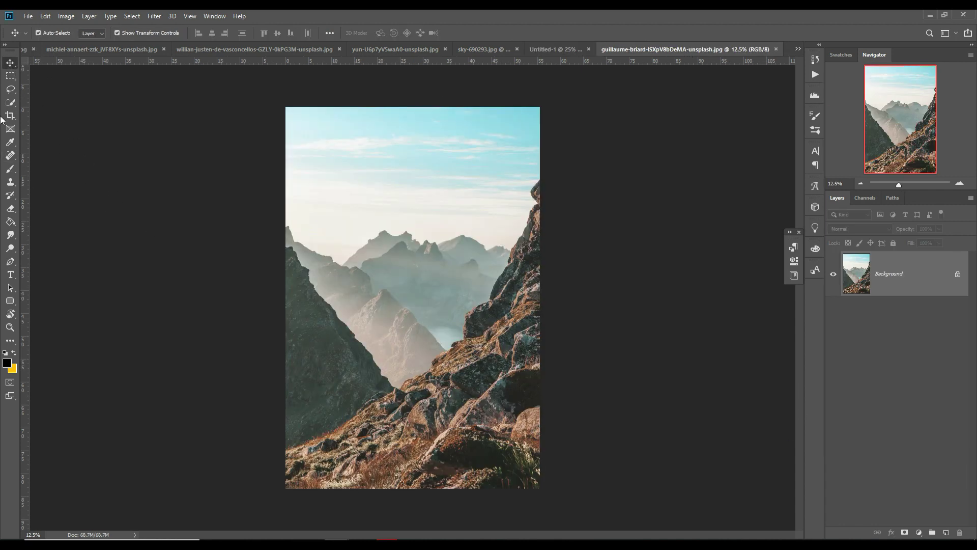
- Select the rocky ridge and bottom-right rocks in the mountain photo with Quick Selection
{"action": "left_click", "coordinate": [10, 102]}
{"action": "mouse_move", "coordinate": [533, 236]}
{"action": "left_mouse_down"}
{"action": "mouse_move", "coordinate": [442, 359]}
{"action": "mouse_move", "coordinate": [305, 450]}
{"action": "mouse_move", "coordinate": [359, 409]}
{"action": "left_mouse_up"}
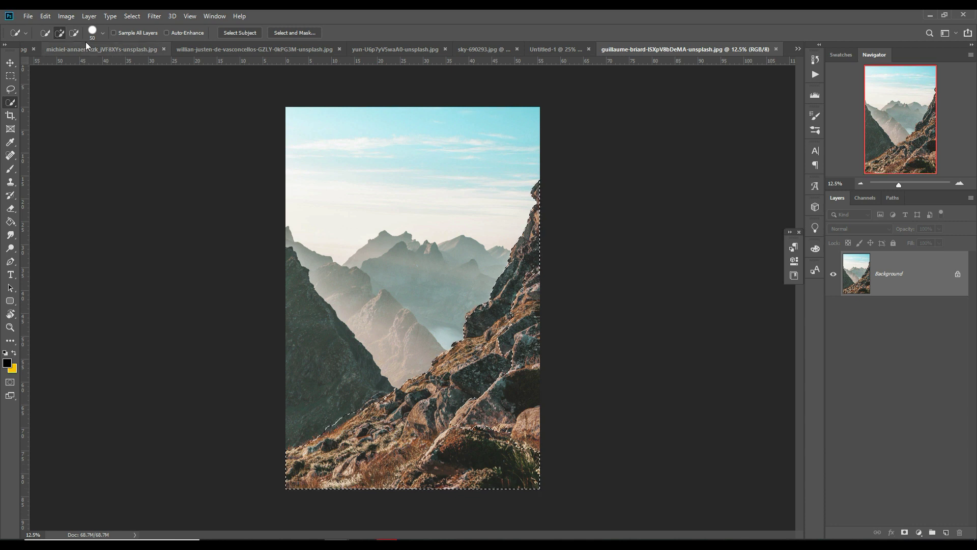
{"action": "key", "text": "alt"}
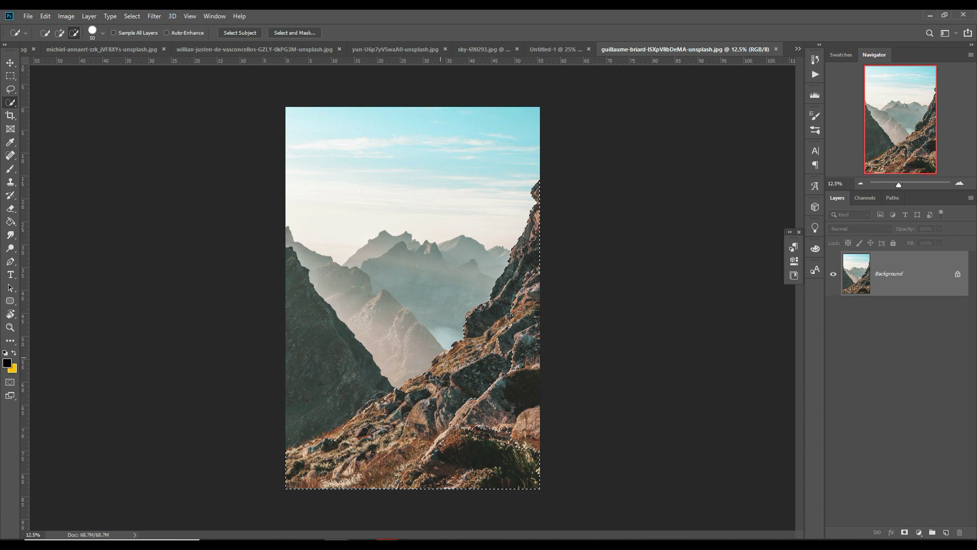
{"action": "left_click", "coordinate": [59, 35]}
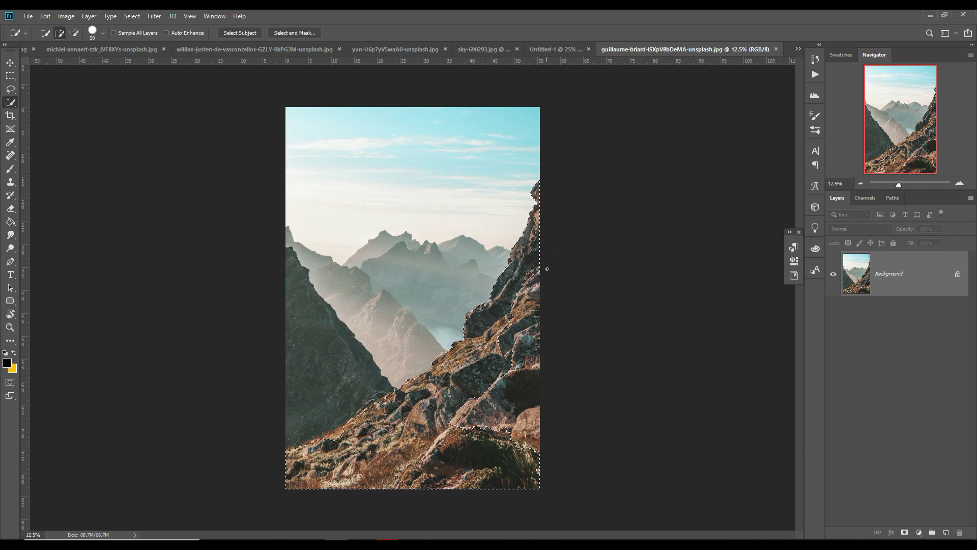
{"action": "left_click_drag", "start_coordinate": [483, 450], "coordinate": [525, 420]}
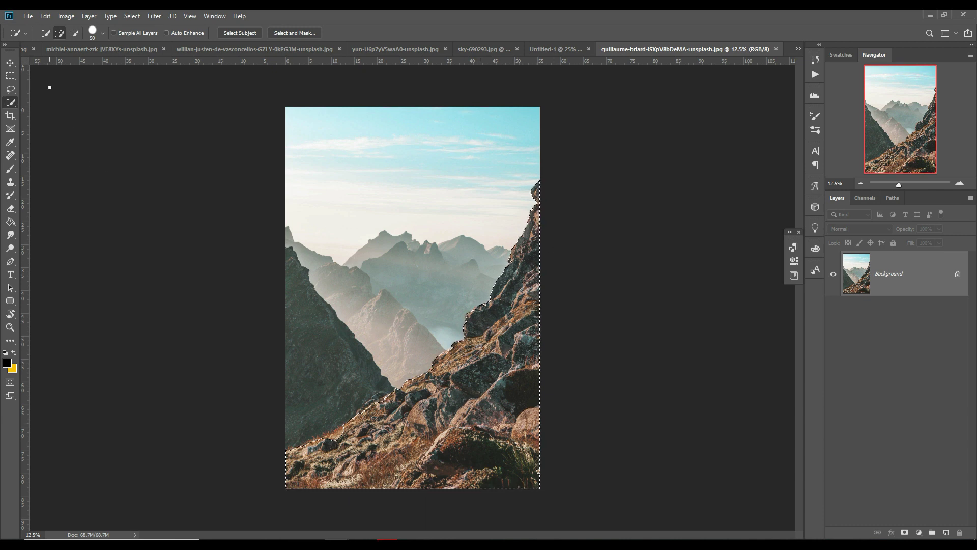
- Bring the slope into Untitled-1 as top Layer 6, scaled to about 46% in the lower-right
{"action": "key", "text": "v"}
{"action": "left_click_drag", "start_coordinate": [685, 49], "coordinate": [651, 76]}
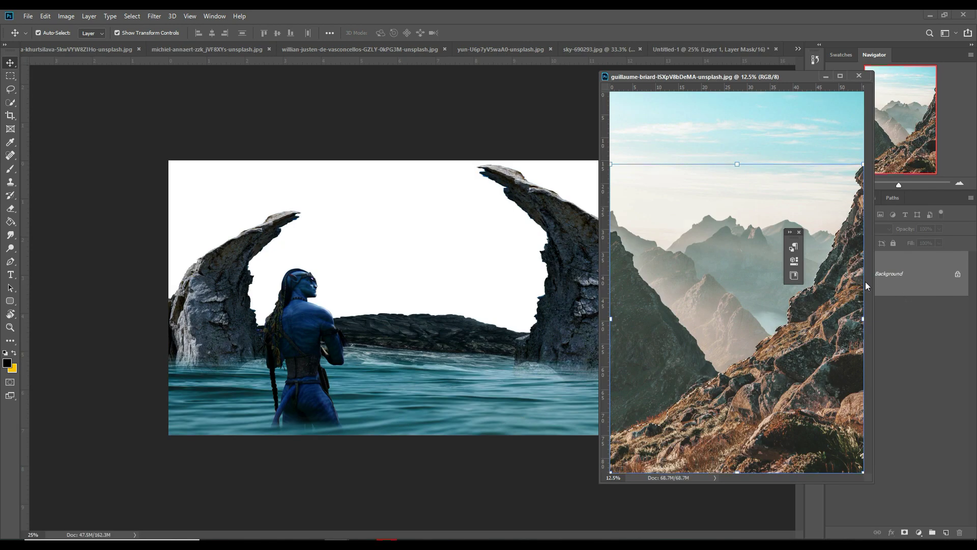
{"action": "mouse_move", "coordinate": [750, 328]}
{"action": "left_mouse_down"}
{"action": "mouse_move", "coordinate": [656, 365]}
{"action": "mouse_move", "coordinate": [458, 366]}
{"action": "left_mouse_up"}
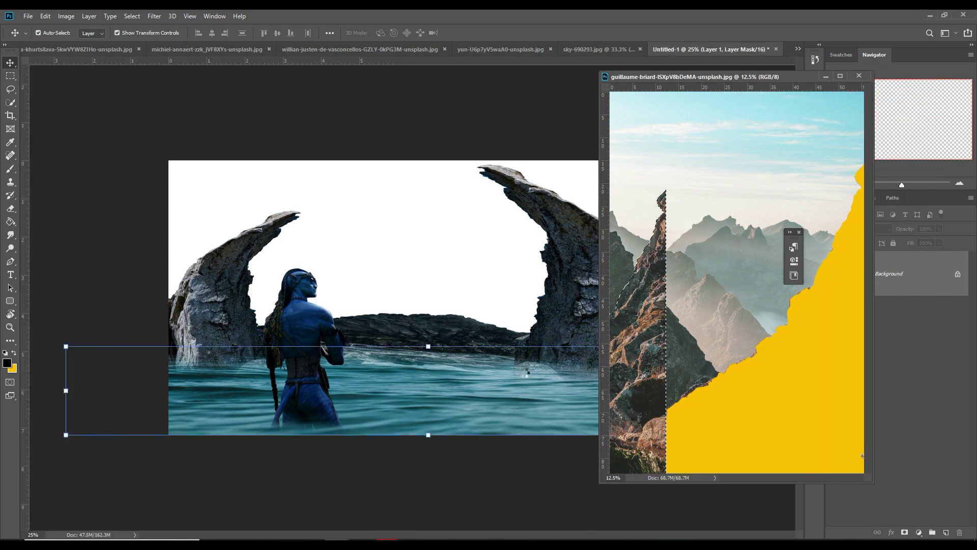
{"action": "left_click", "coordinate": [826, 76]}
{"action": "left_click_drag", "start_coordinate": [932, 343], "coordinate": [916, 257]}
{"action": "mouse_move", "coordinate": [626, 202]}
{"action": "left_mouse_down"}
{"action": "mouse_move", "coordinate": [512, 251]}
{"action": "mouse_move", "coordinate": [571, 310]}
{"action": "mouse_move", "coordinate": [582, 408]}
{"action": "mouse_move", "coordinate": [618, 389]}
{"action": "mouse_move", "coordinate": [621, 409]}
{"action": "left_mouse_up"}
{"action": "mouse_move", "coordinate": [705, 179]}
{"action": "left_mouse_down"}
{"action": "mouse_move", "coordinate": [644, 318]}
{"action": "mouse_move", "coordinate": [658, 300]}
{"action": "mouse_move", "coordinate": [660, 310]}
{"action": "left_mouse_up"}
- Darken Layer 6 with a clipped Hue/Saturation: Hue +180, Saturation -36, Lightness -51
{"action": "left_click", "coordinate": [469, 34]}
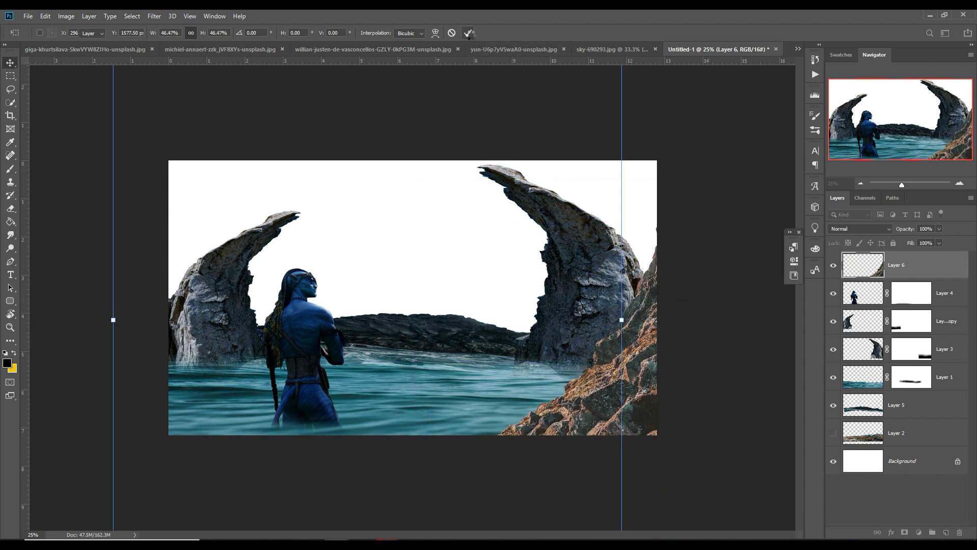
{"action": "left_click", "coordinate": [919, 532]}
{"action": "left_click", "coordinate": [914, 433]}
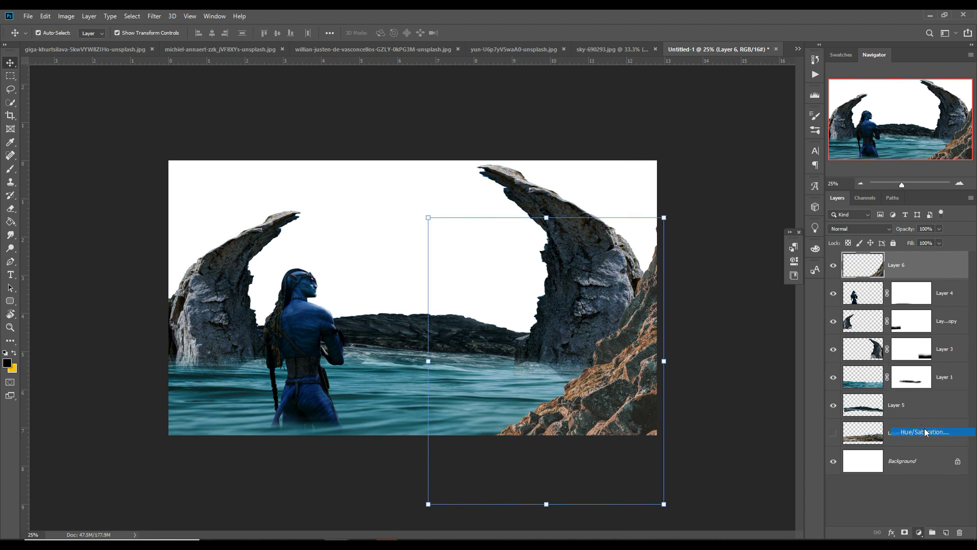
{"action": "left_click", "coordinate": [708, 470]}
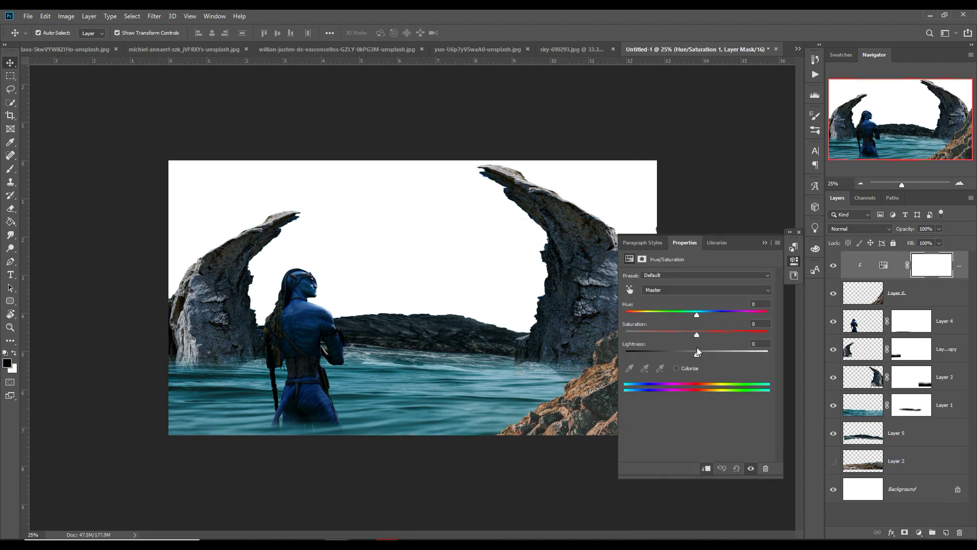
{"action": "mouse_move", "coordinate": [697, 353]}
{"action": "left_mouse_down"}
{"action": "mouse_move", "coordinate": [658, 358]}
{"action": "mouse_move", "coordinate": [665, 335]}
{"action": "mouse_move", "coordinate": [749, 306]}
{"action": "left_mouse_up"}
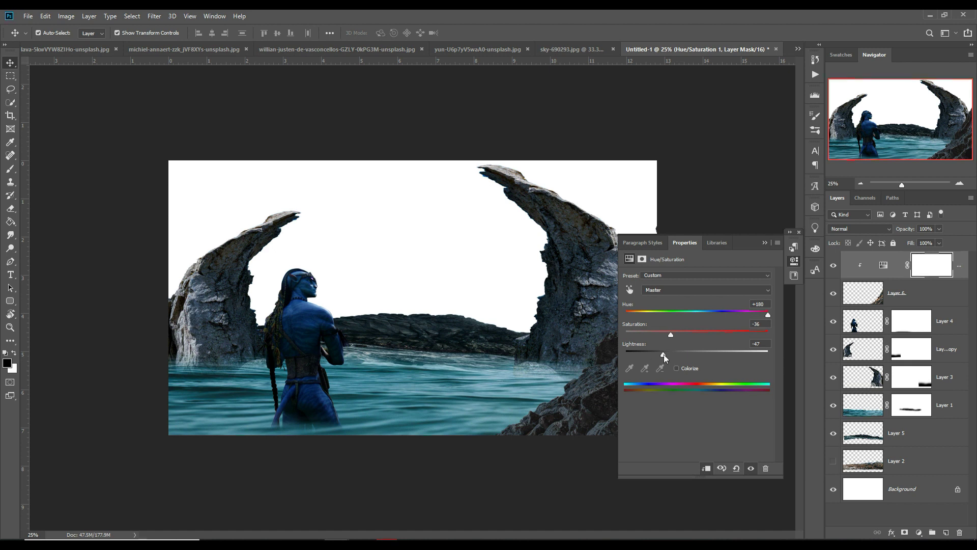
{"action": "left_click", "coordinate": [765, 242]}
- Start duplicating Layer 3, the right rock arch
{"action": "left_click", "coordinate": [951, 374]}
{"action": "right_click", "coordinate": [939, 375]}
{"action": "left_click", "coordinate": [861, 165]}
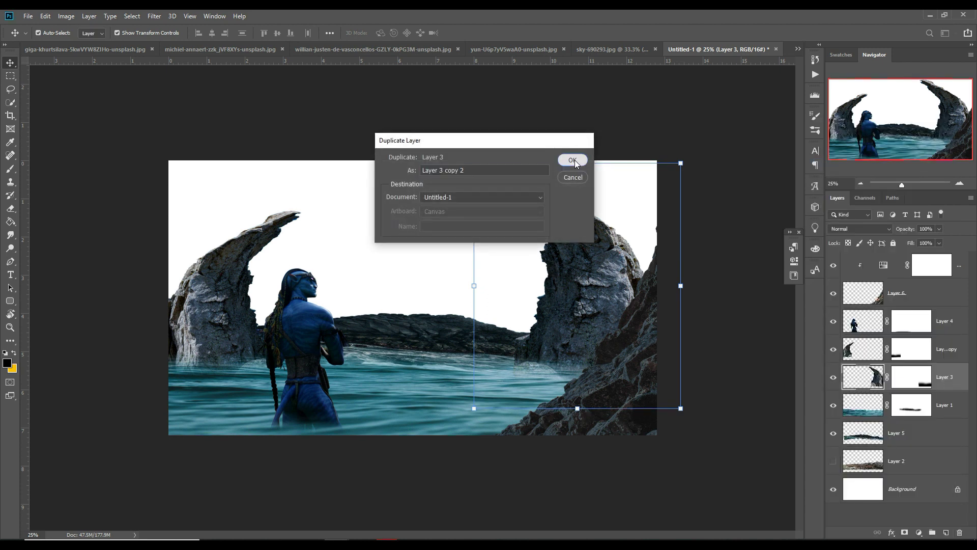
- Create the arch duplicate and shrink it slightly, shifting it up-left
{"action": "left_click", "coordinate": [573, 159]}
{"action": "key", "text": "ctrl+t"}
{"action": "left_click_drag", "start_coordinate": [681, 163], "coordinate": [625, 265]}
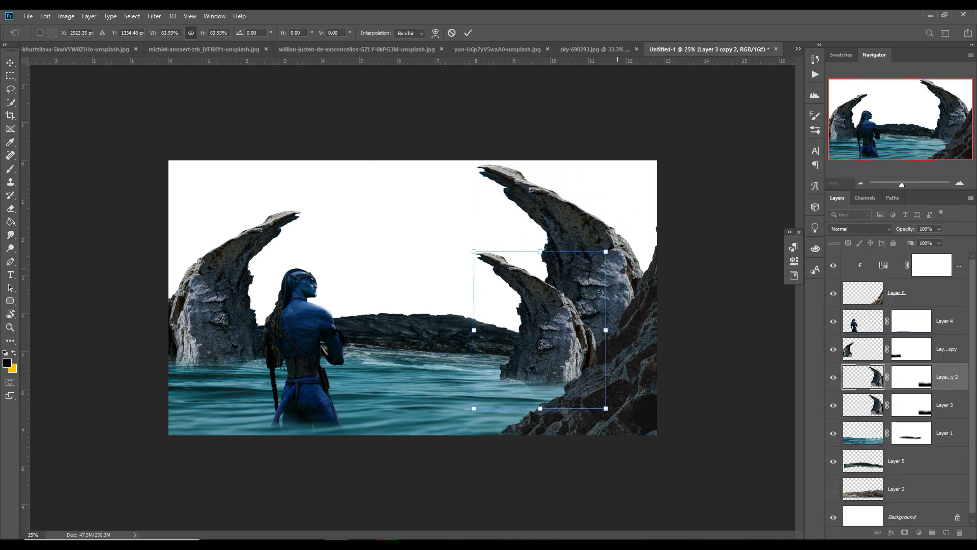
{"action": "left_click_drag", "start_coordinate": [549, 351], "coordinate": [503, 321]}
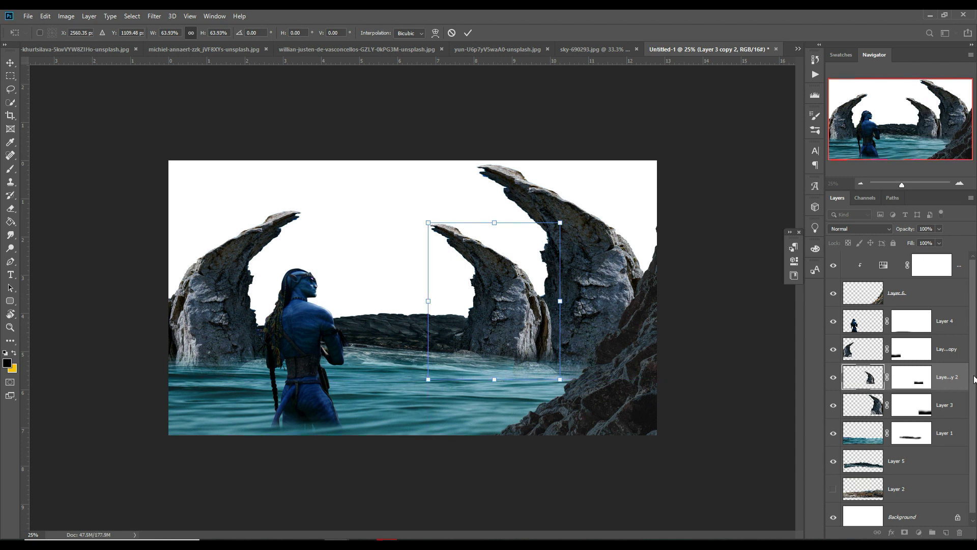
{"action": "left_click", "coordinate": [959, 402]}
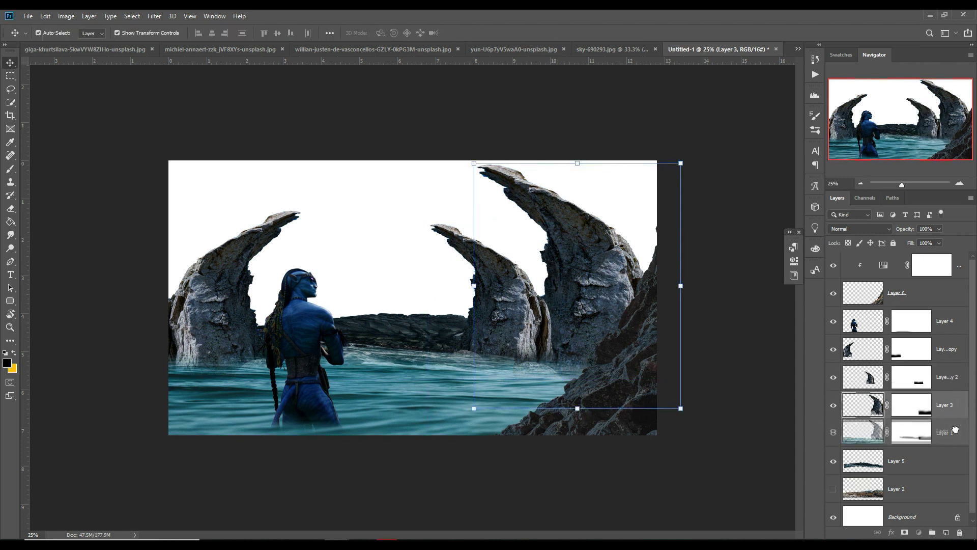
- Move Layer 3 copy 2 behind the water layers and scale it to about 82%
{"action": "left_click", "coordinate": [957, 380]}
{"action": "left_click_drag", "start_coordinate": [957, 379], "coordinate": [897, 462]}
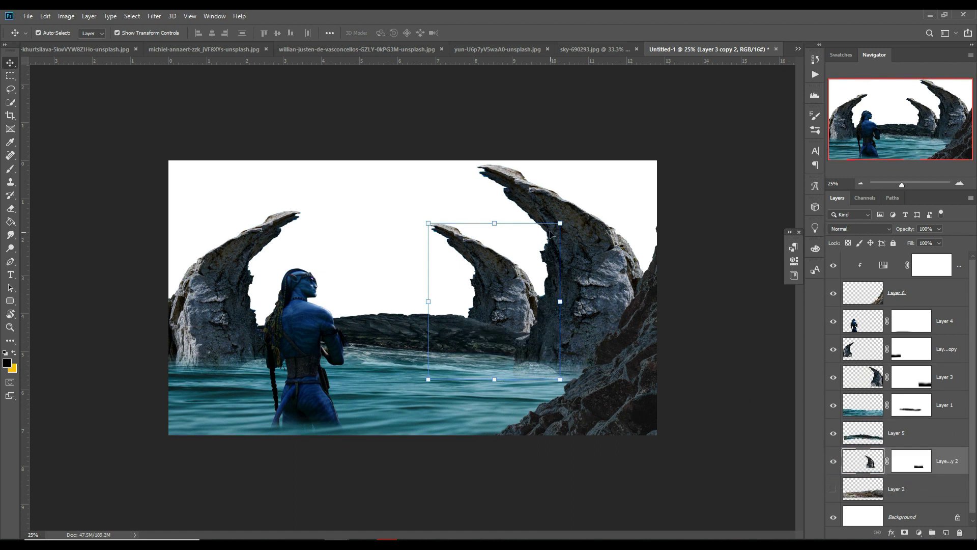
{"action": "left_click_drag", "start_coordinate": [567, 228], "coordinate": [552, 253]}
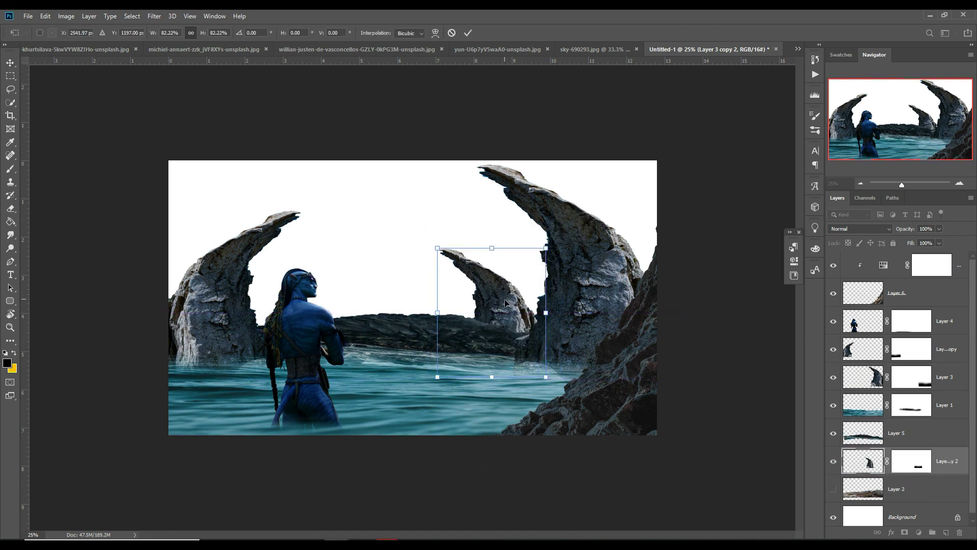
{"action": "left_click", "coordinate": [468, 34]}
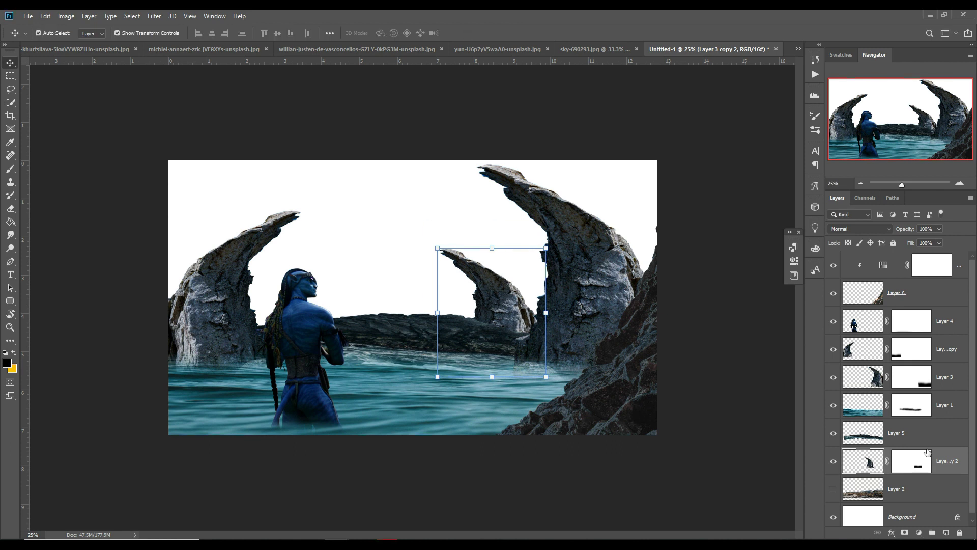
{"action": "right_click", "coordinate": [945, 460]}
- Add a horizontally flipped arch copy at about 100%, moved left toward the centre
{"action": "left_click", "coordinate": [865, 96]}
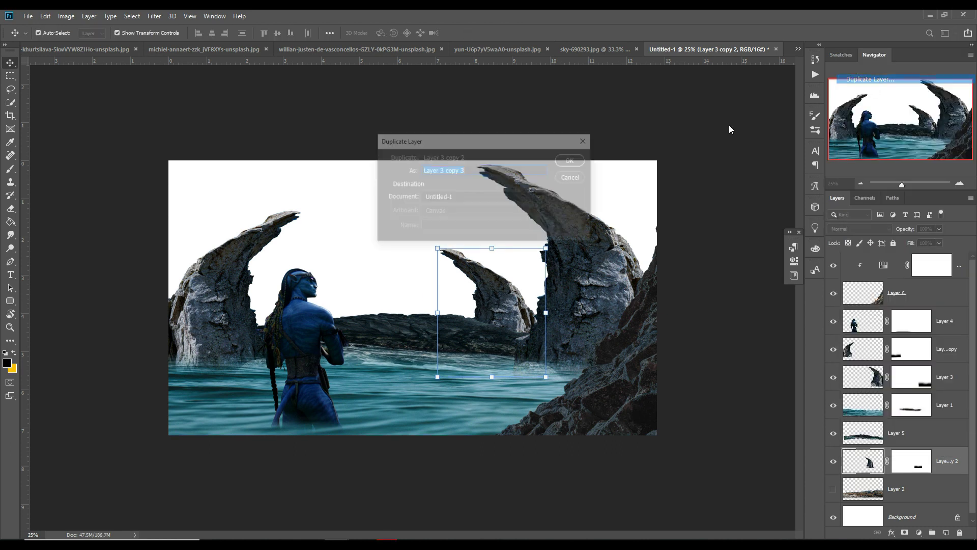
{"action": "left_click", "coordinate": [572, 160]}
{"action": "left_click", "coordinate": [45, 16]}
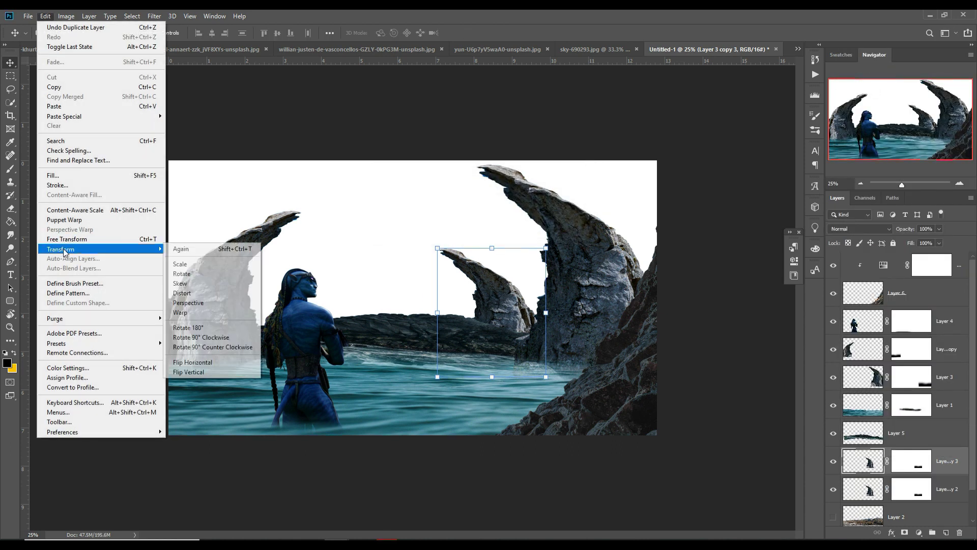
{"action": "left_click", "coordinate": [193, 362]}
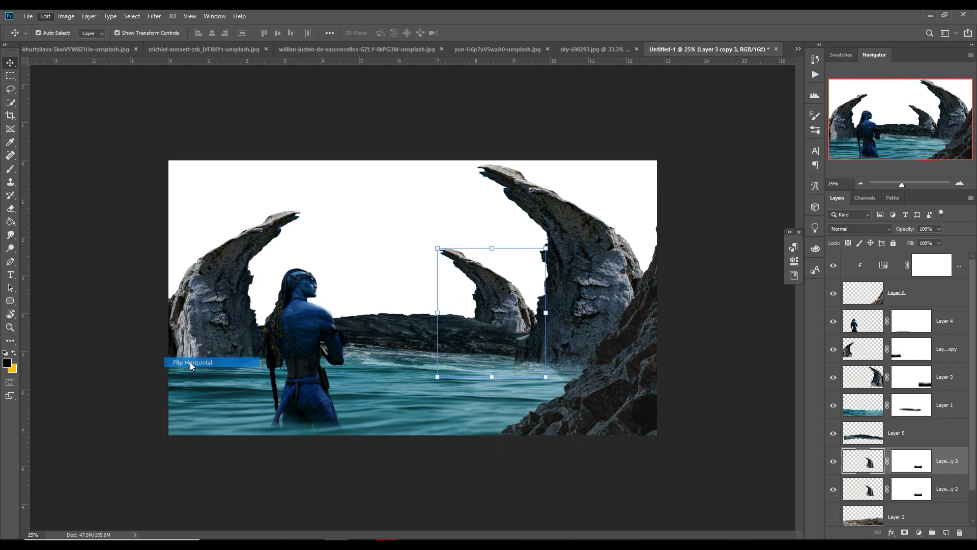
{"action": "left_click_drag", "start_coordinate": [452, 335], "coordinate": [306, 338]}
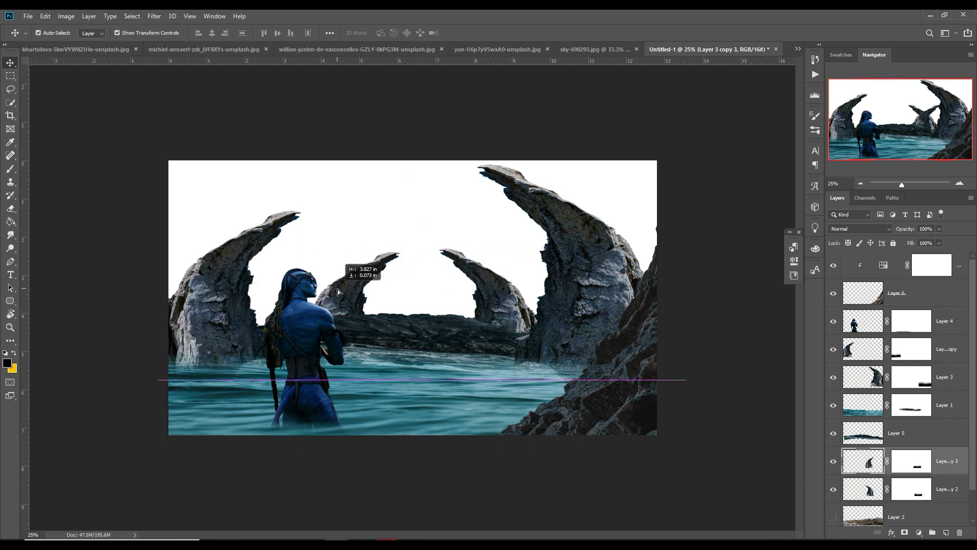
{"action": "left_click_drag", "start_coordinate": [402, 250], "coordinate": [419, 230]}
{"action": "left_click_drag", "start_coordinate": [369, 276], "coordinate": [370, 268]}
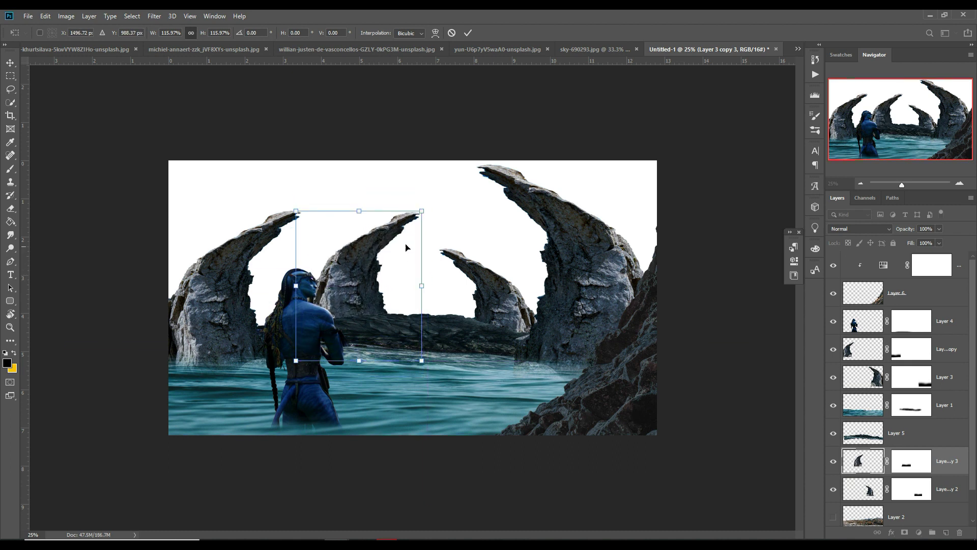
{"action": "left_click_drag", "start_coordinate": [432, 216], "coordinate": [413, 237]}
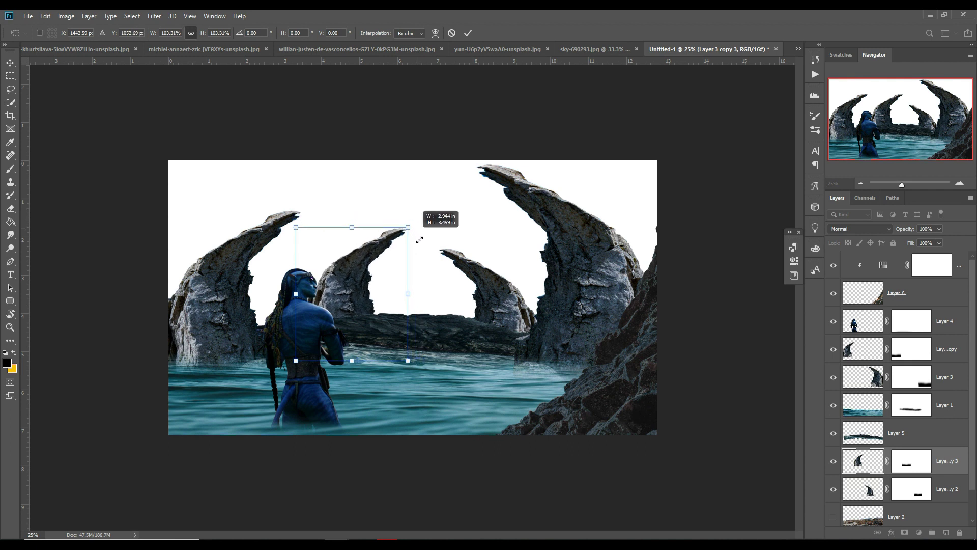
{"action": "left_click_drag", "start_coordinate": [350, 283], "coordinate": [358, 283]}
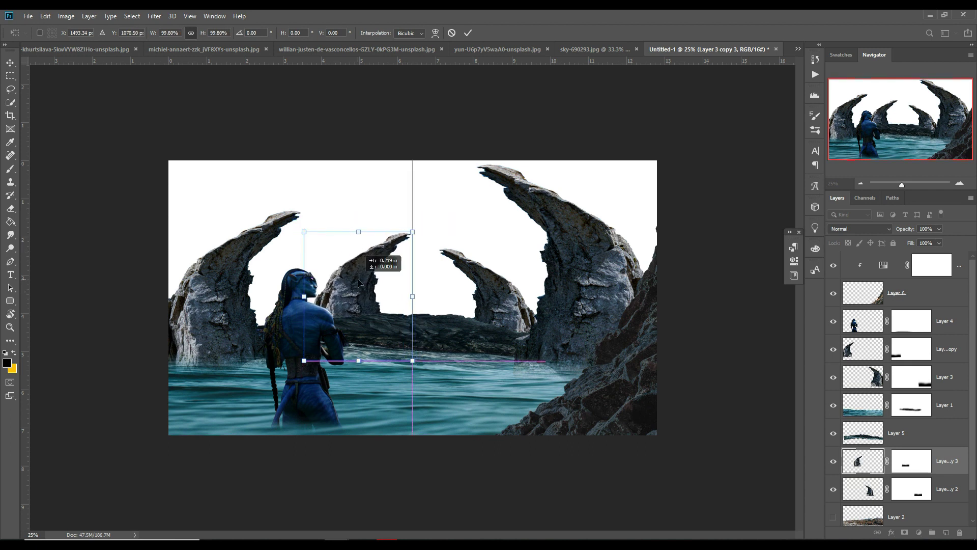
{"action": "left_click", "coordinate": [468, 33]}
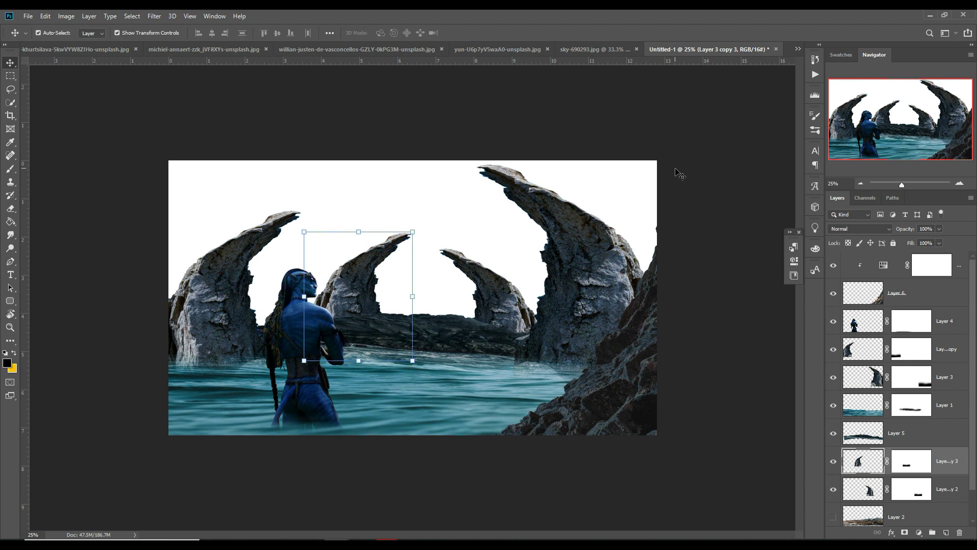
- Add another arch copy scaled to about 59%, placed left beside the figure
{"action": "right_click", "coordinate": [951, 467]}
{"action": "left_click", "coordinate": [866, 84]}
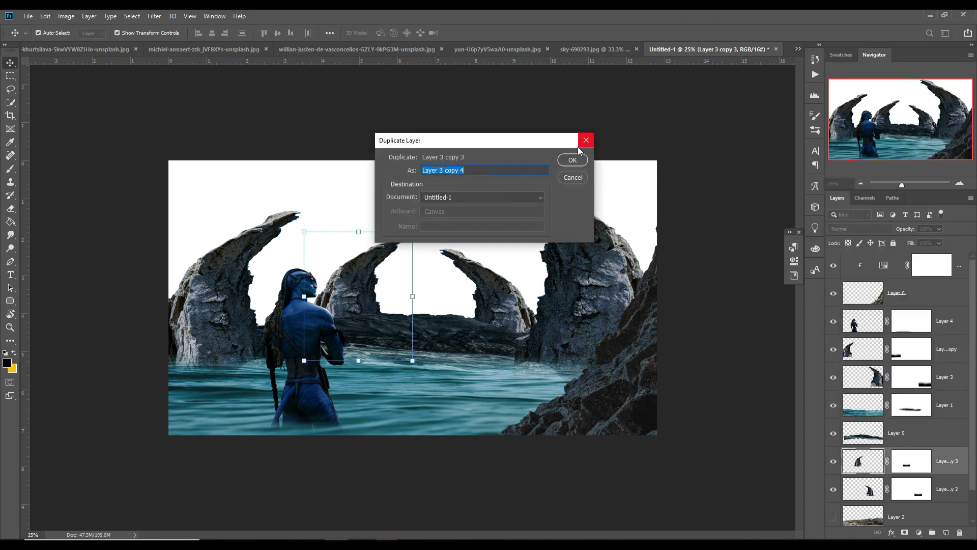
{"action": "left_click", "coordinate": [572, 158]}
{"action": "left_click_drag", "start_coordinate": [417, 236], "coordinate": [370, 287]}
{"action": "mouse_move", "coordinate": [354, 327]}
{"action": "left_mouse_down"}
{"action": "mouse_move", "coordinate": [273, 302]}
{"action": "mouse_move", "coordinate": [275, 313]}
{"action": "left_mouse_up"}
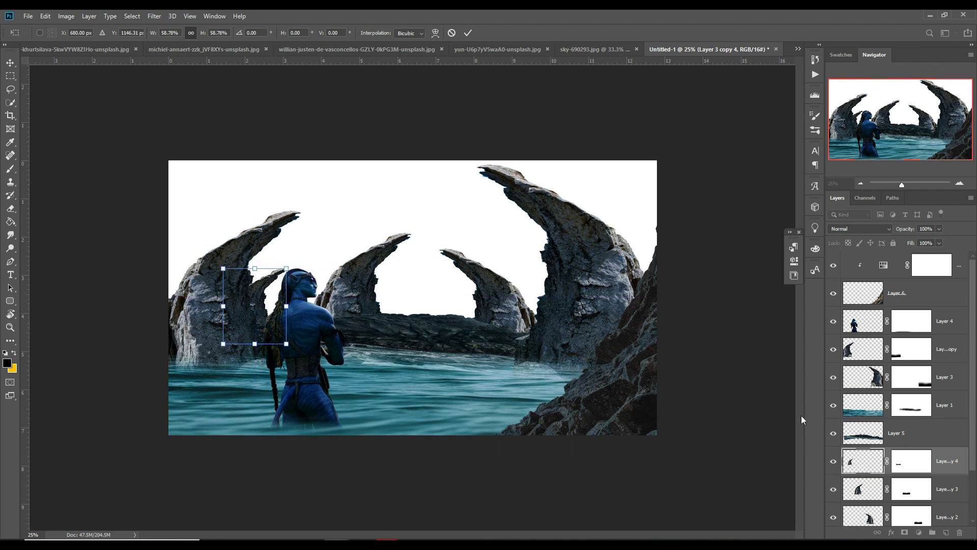
{"action": "key", "text": "Return"}
- Add a further small arch copy moved toward the centre
{"action": "right_click", "coordinate": [960, 462]}
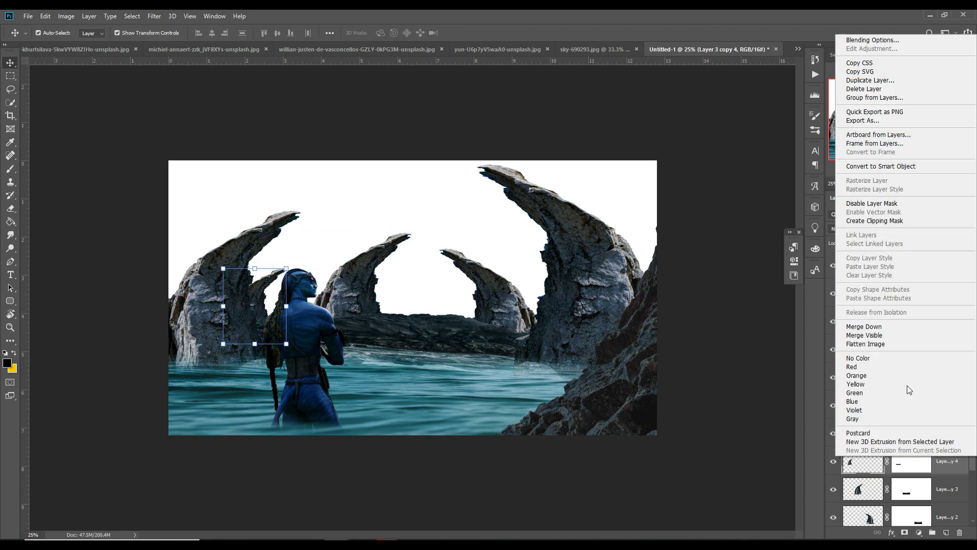
{"action": "left_click", "coordinate": [865, 85]}
{"action": "left_click", "coordinate": [572, 160]}
{"action": "left_click_drag", "start_coordinate": [262, 294], "coordinate": [418, 302]}
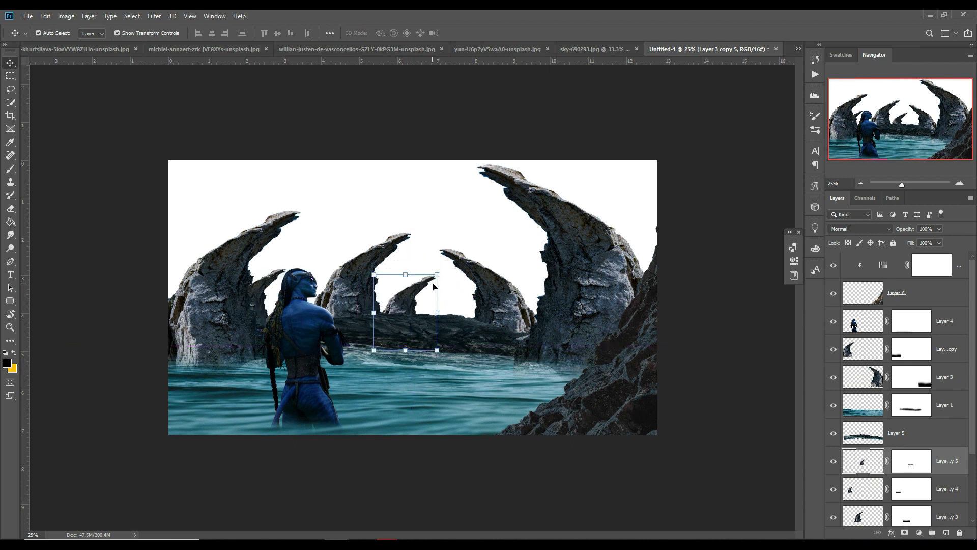
- Add Layer 3 copy 6, flipped and enlarged to about 134%, low beside the right cliff
{"action": "right_click", "coordinate": [959, 463]}
{"action": "left_click", "coordinate": [866, 84]}
{"action": "left_click", "coordinate": [572, 159]}
{"action": "key", "text": "ctrl+t"}
{"action": "mouse_move", "coordinate": [425, 312]}
{"action": "left_mouse_down"}
{"action": "mouse_move", "coordinate": [553, 284]}
{"action": "mouse_move", "coordinate": [549, 295]}
{"action": "left_mouse_up"}
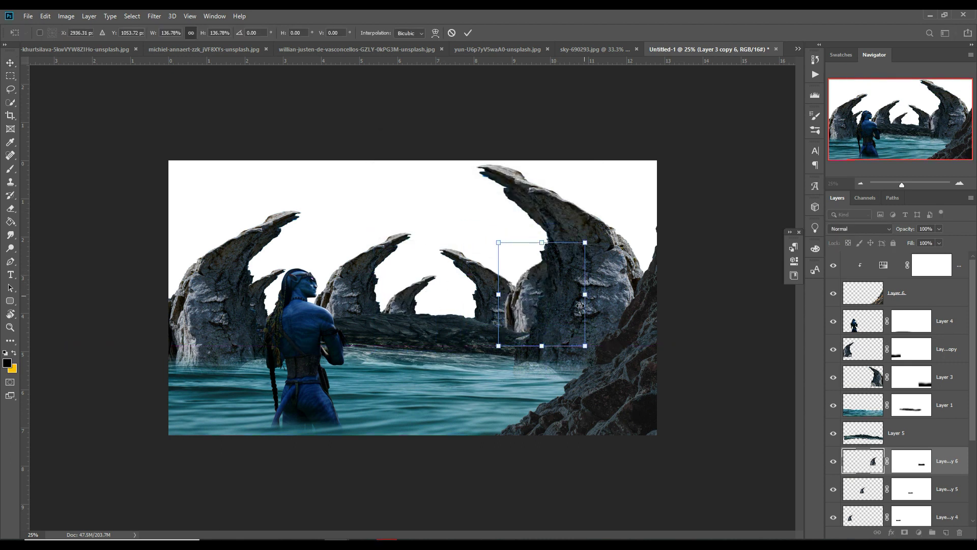
{"action": "left_click", "coordinate": [46, 16]}
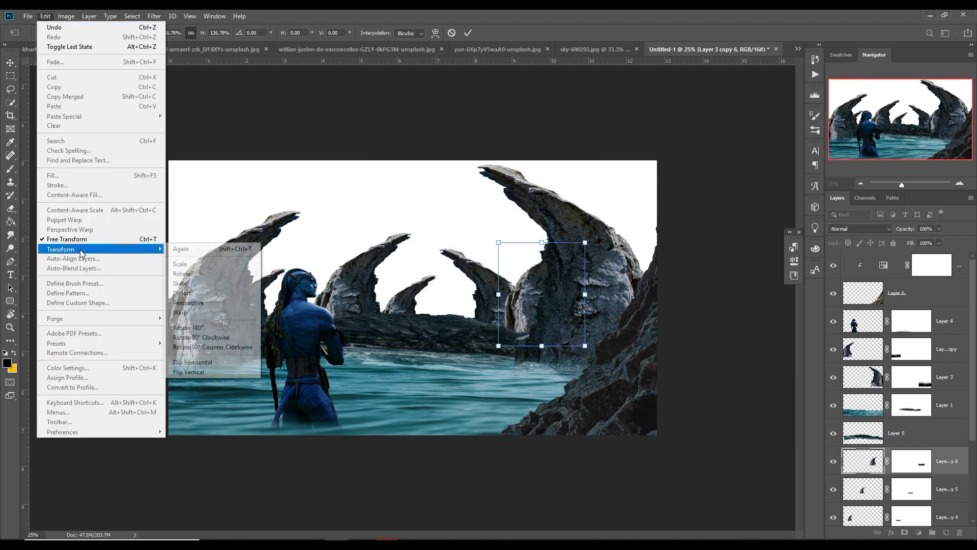
{"action": "left_click", "coordinate": [198, 357]}
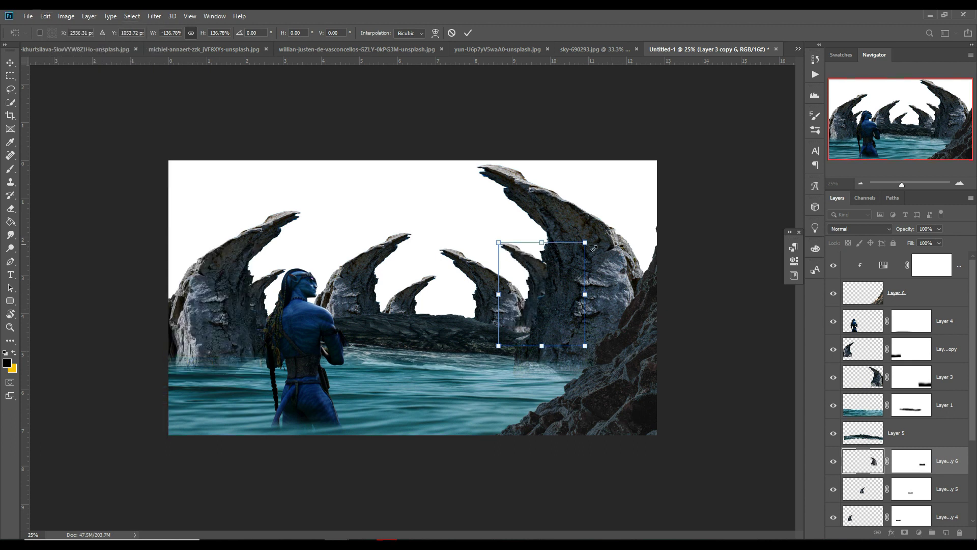
{"action": "left_click_drag", "start_coordinate": [590, 250], "coordinate": [589, 252]}
{"action": "left_click_drag", "start_coordinate": [569, 308], "coordinate": [570, 324]}
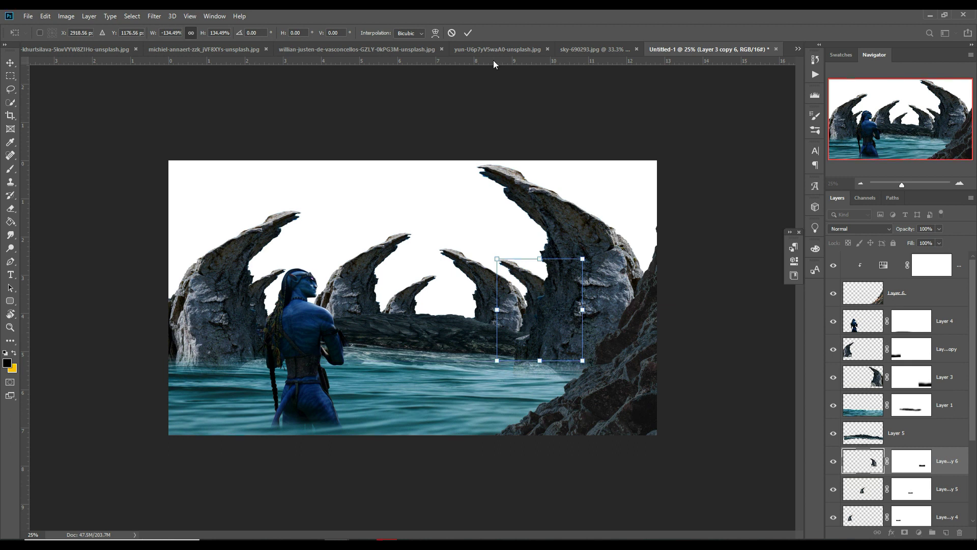
{"action": "left_click", "coordinate": [467, 34]}
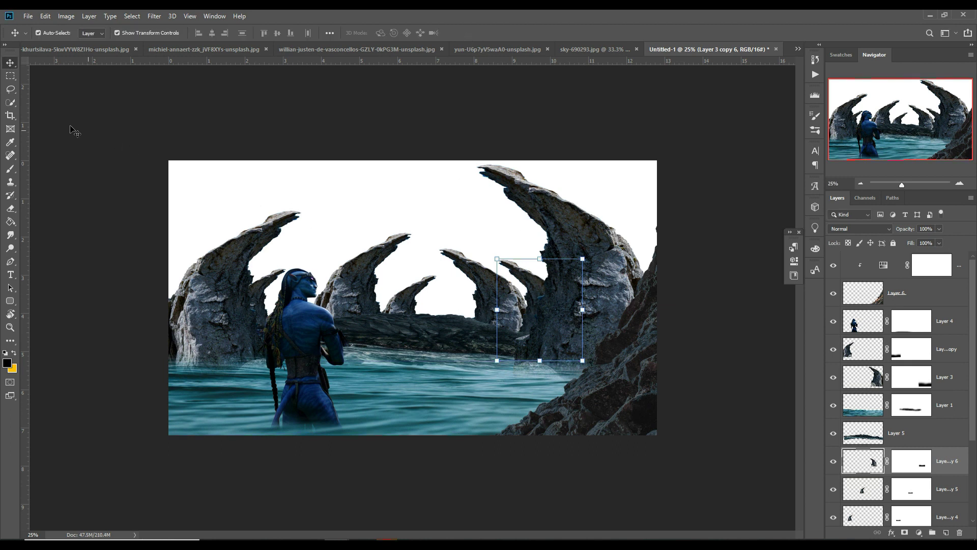
- Drag sky-690293.jpg into Untitled-1, accepting the bit-depth warning
{"action": "left_click", "coordinate": [595, 54]}
{"action": "left_click_drag", "start_coordinate": [747, 53], "coordinate": [745, 73]}
{"action": "left_click_drag", "start_coordinate": [790, 185], "coordinate": [476, 192]}
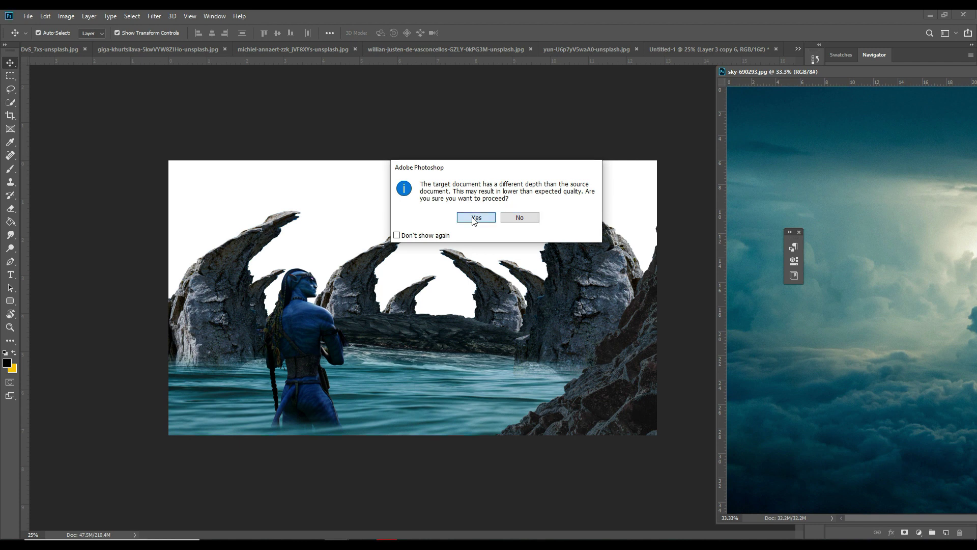
{"action": "left_click", "coordinate": [474, 219]}
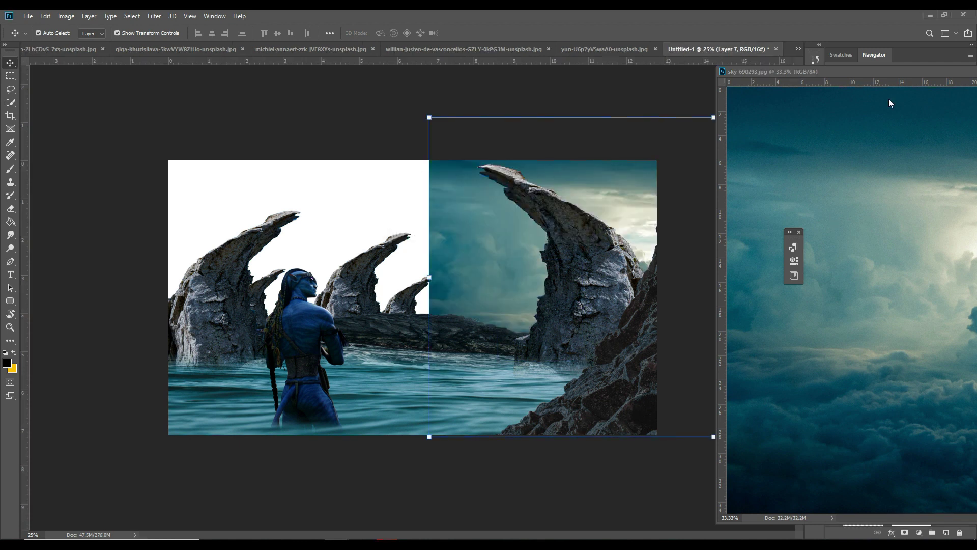
{"action": "left_click_drag", "start_coordinate": [865, 72], "coordinate": [926, 280]}
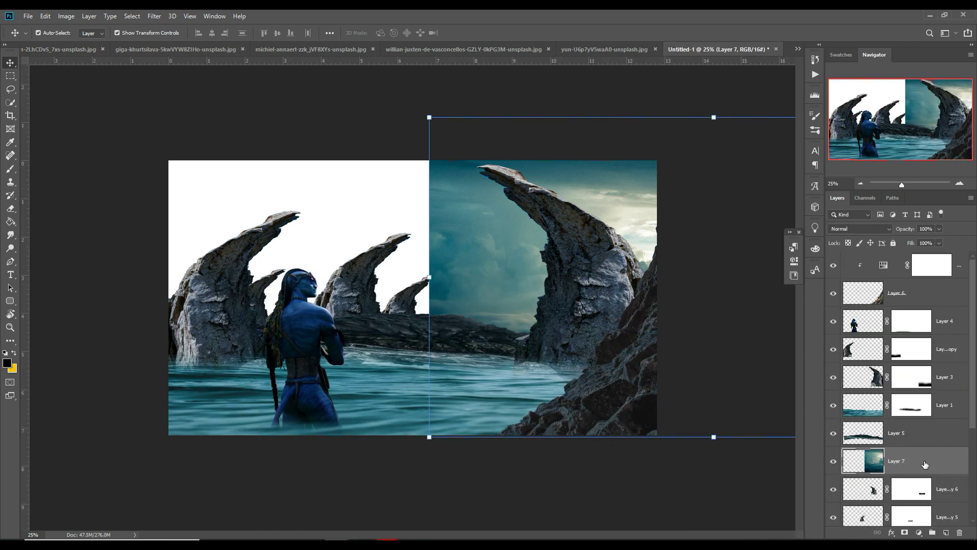
- Move sky Layer 7 just above Background and scale it to about 96% to fill the canvas
{"action": "scroll", "coordinate": [925, 464], "scroll_direction": "down", "scroll_amount": 3}
{"action": "scroll", "coordinate": [925, 464], "scroll_direction": "down", "scroll_amount": 2}
{"action": "left_click_drag", "start_coordinate": [906, 315], "coordinate": [906, 496]}
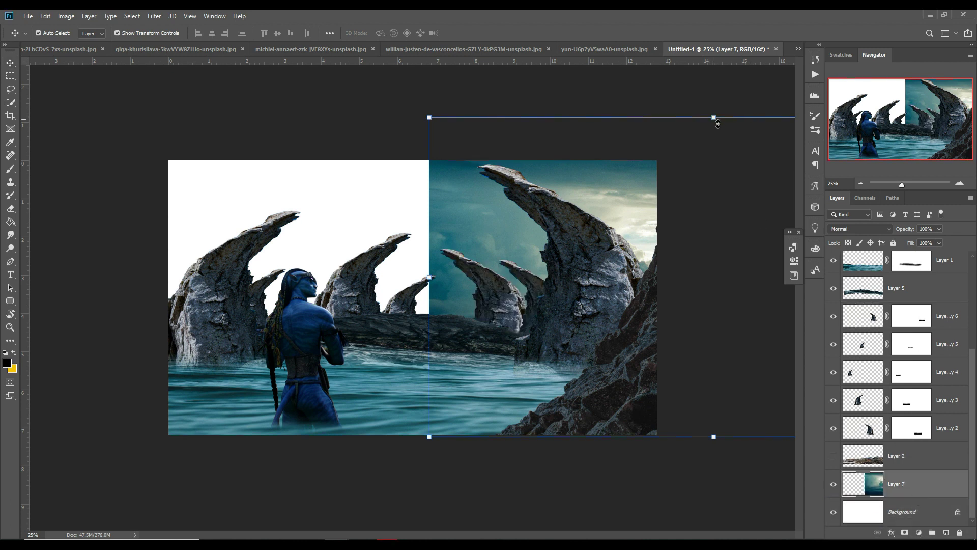
{"action": "mouse_move", "coordinate": [717, 124]}
{"action": "left_mouse_down"}
{"action": "mouse_move", "coordinate": [473, 199]}
{"action": "mouse_move", "coordinate": [477, 206]}
{"action": "left_mouse_up"}
{"action": "left_click", "coordinate": [468, 33]}
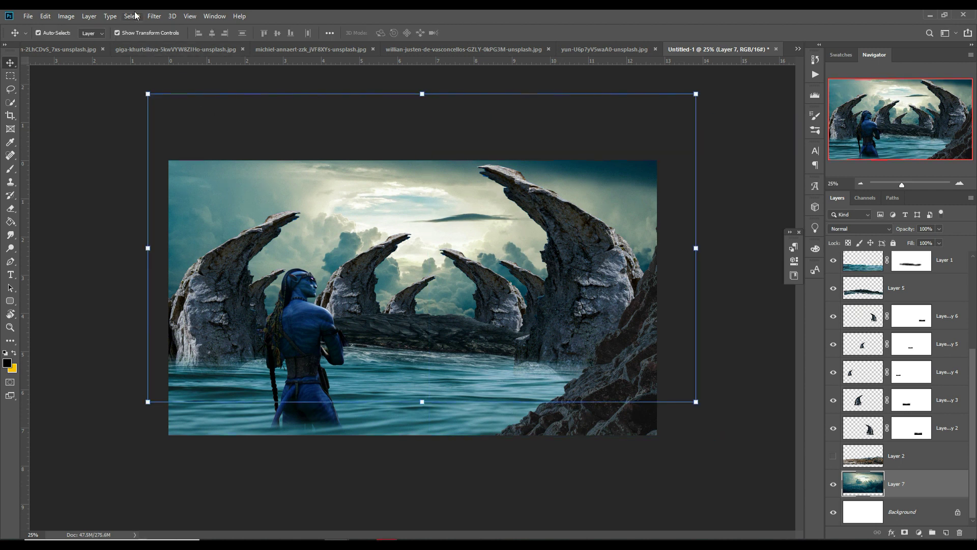
- Apply a Polar Coordinates distortion to the sky and reposition the vortex above the arches
{"action": "left_click", "coordinate": [153, 16]}
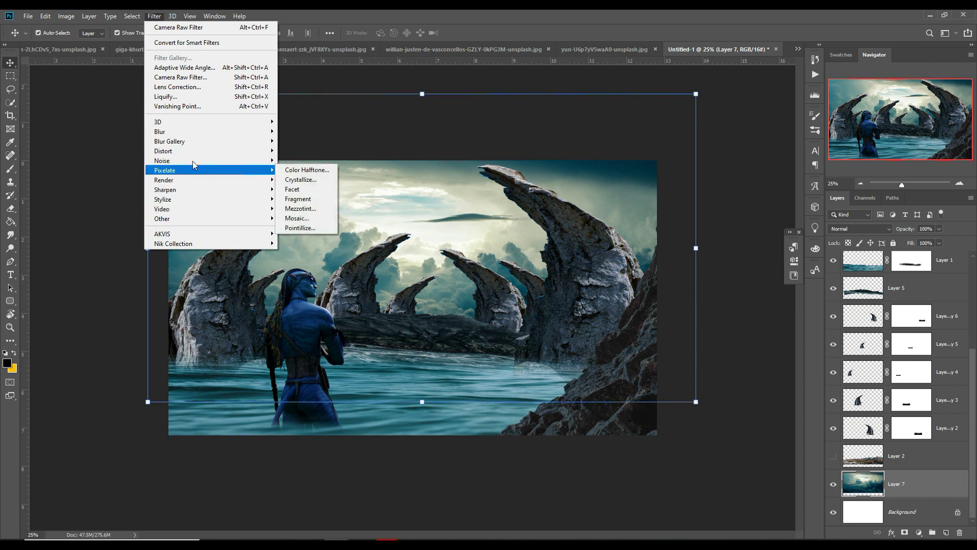
{"action": "mouse_move", "coordinate": [183, 152]}
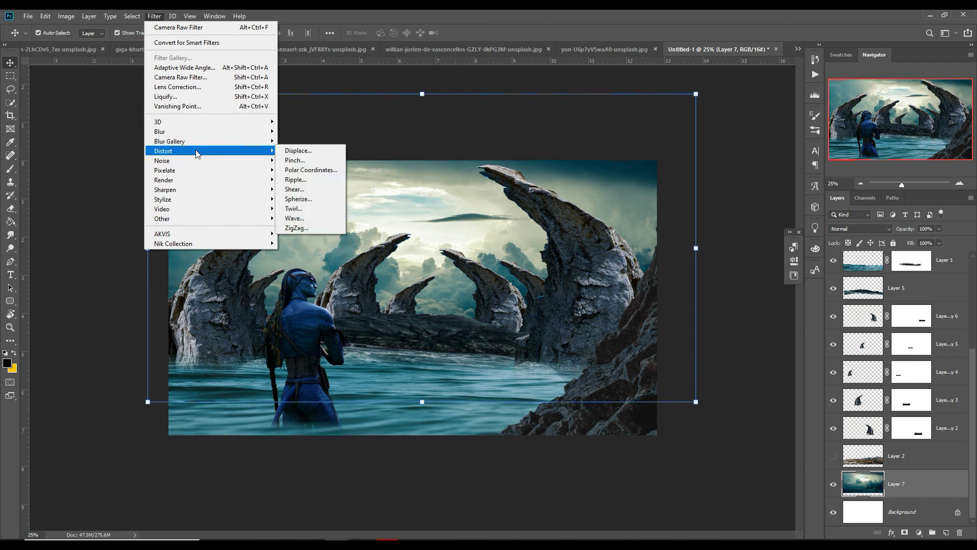
{"action": "left_click", "coordinate": [308, 169]}
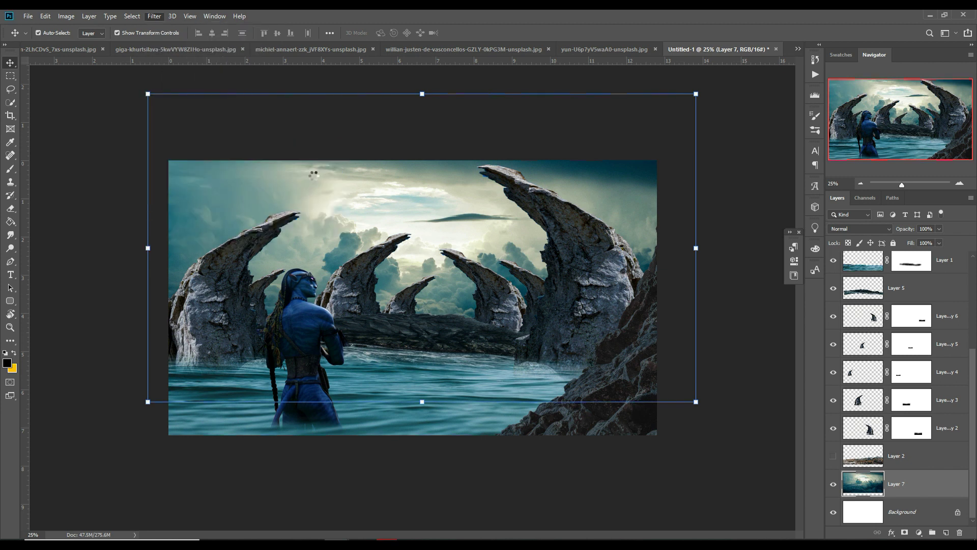
{"action": "left_click", "coordinate": [568, 150]}
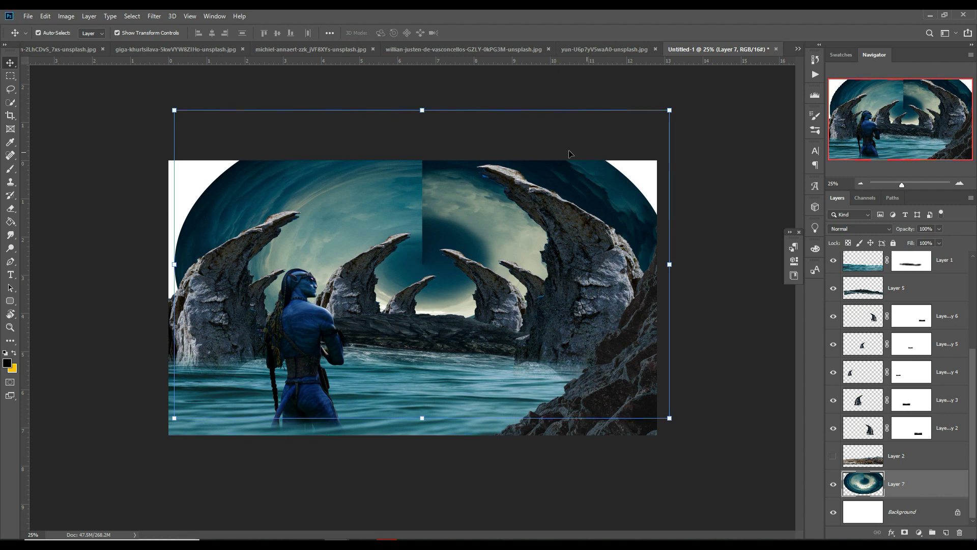
{"action": "mouse_move", "coordinate": [434, 193]}
{"action": "left_mouse_down"}
{"action": "mouse_move", "coordinate": [427, 122]}
{"action": "mouse_move", "coordinate": [425, 137]}
{"action": "left_mouse_up"}
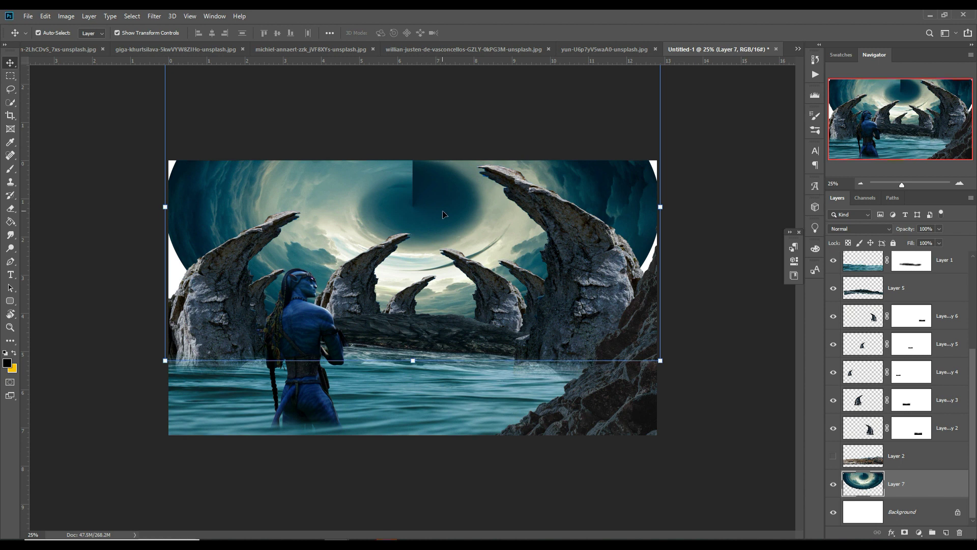
{"action": "left_click_drag", "start_coordinate": [455, 232], "coordinate": [456, 192]}
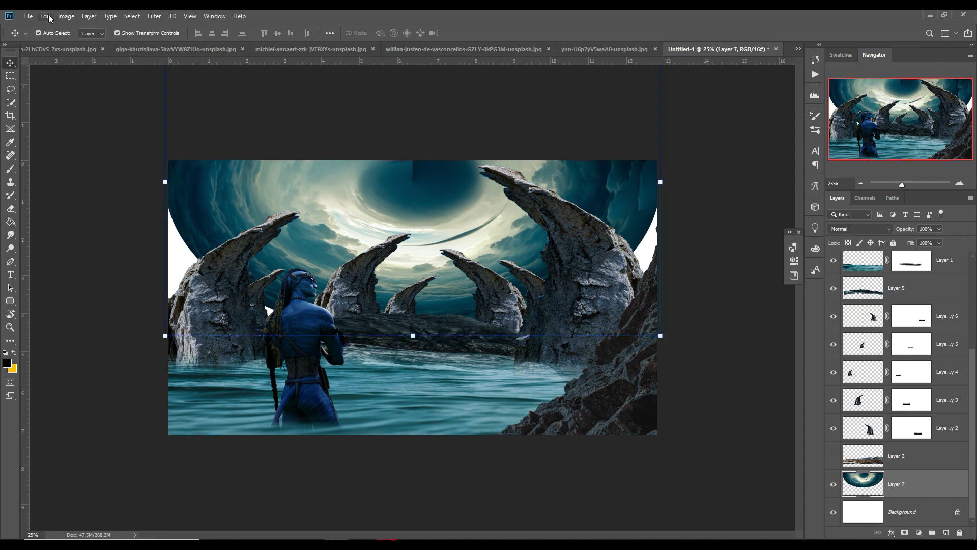
- Warp Layer 7's bottom corners down and outward so the vortex fills the background
{"action": "left_click", "coordinate": [49, 18]}
{"action": "left_click", "coordinate": [185, 314]}
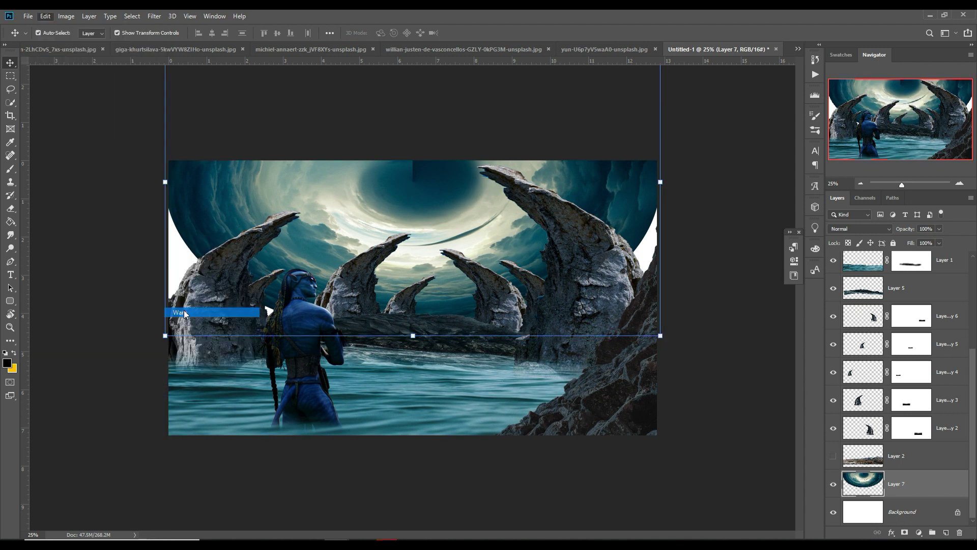
{"action": "left_click_drag", "start_coordinate": [661, 336], "coordinate": [730, 400]}
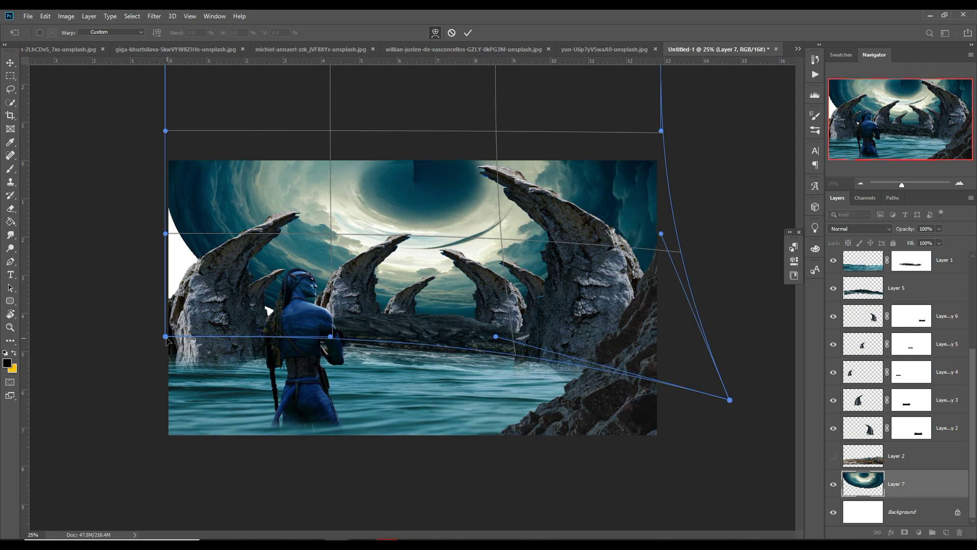
{"action": "left_click_drag", "start_coordinate": [166, 337], "coordinate": [8, 440]}
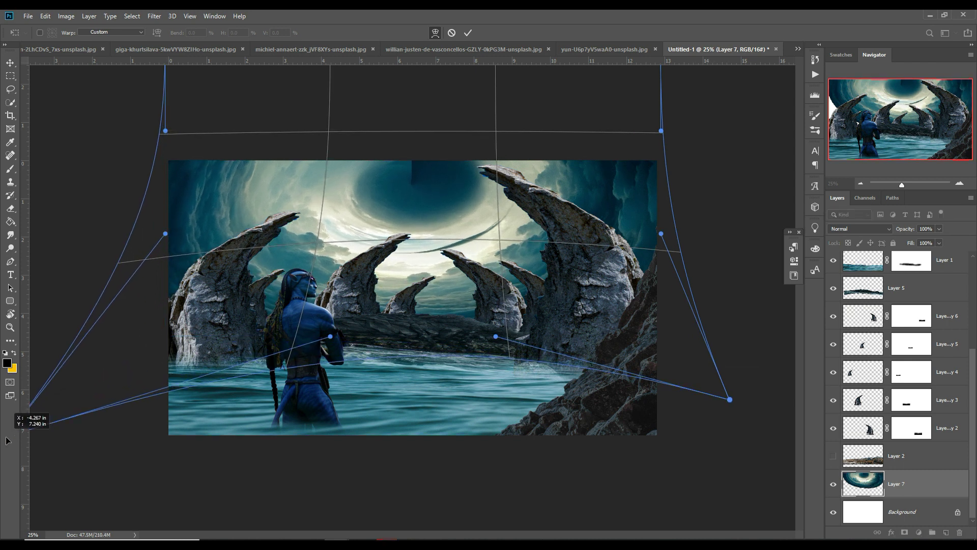
{"action": "left_click", "coordinate": [468, 33]}
{"action": "key", "text": "s"}
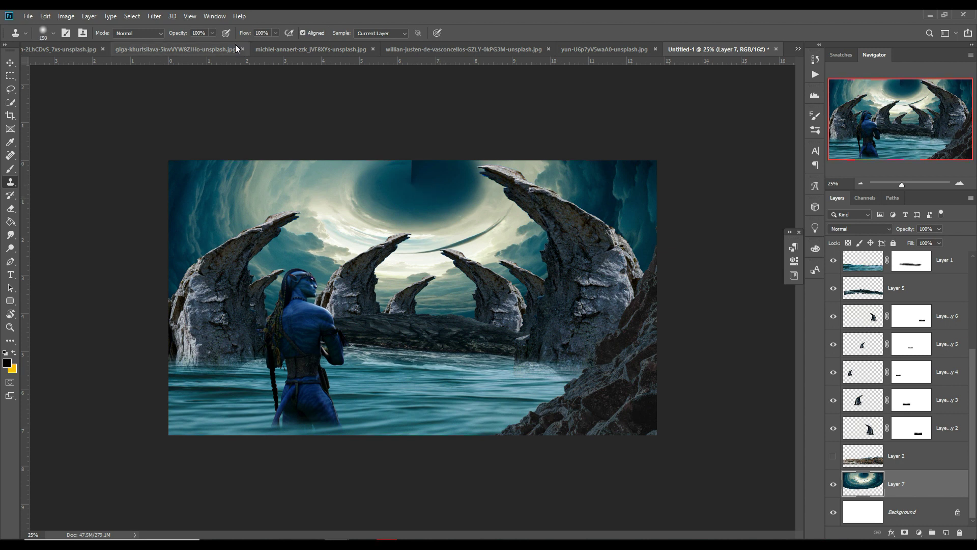
{"action": "left_click", "coordinate": [213, 33]}
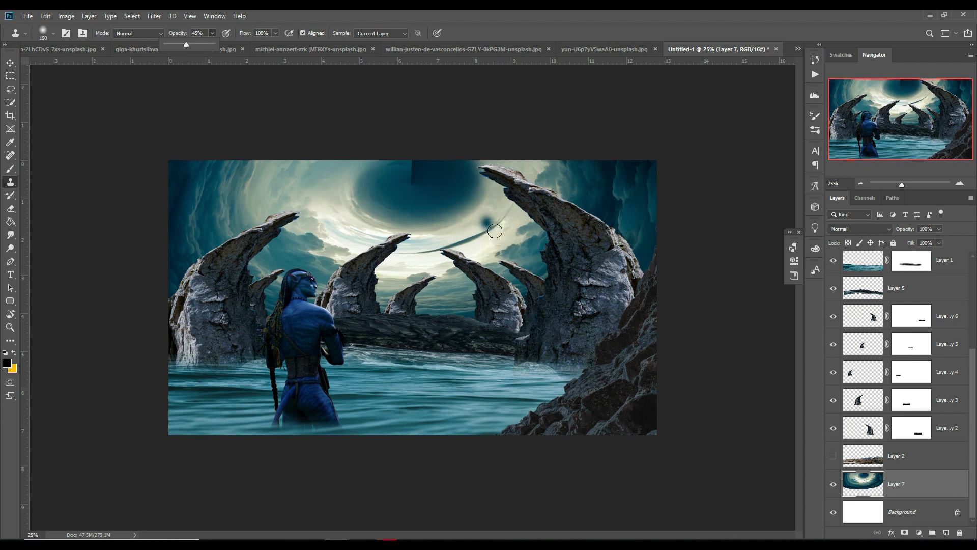
{"action": "left_click", "coordinate": [451, 206]}
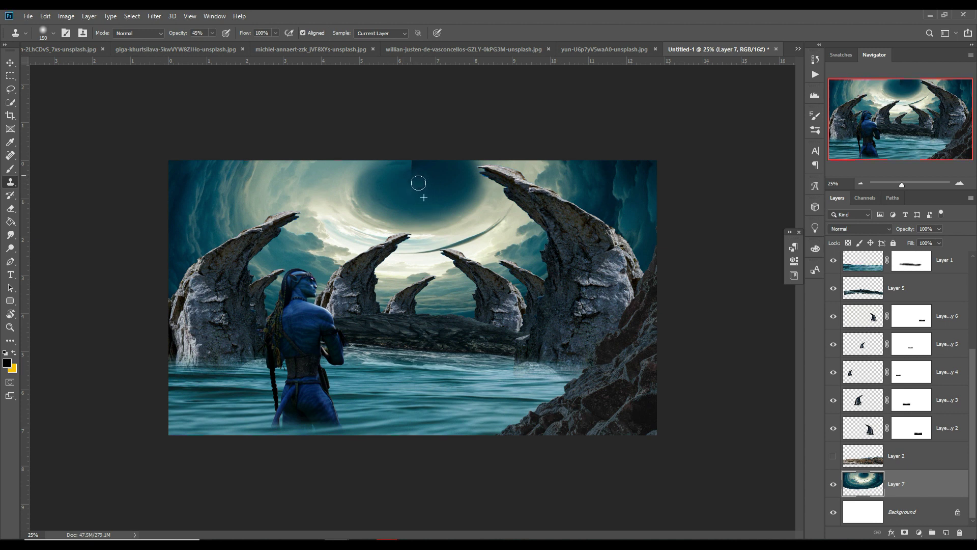
{"action": "left_click", "coordinate": [442, 206], "text": "alt"}
{"action": "left_click", "coordinate": [434, 193]}
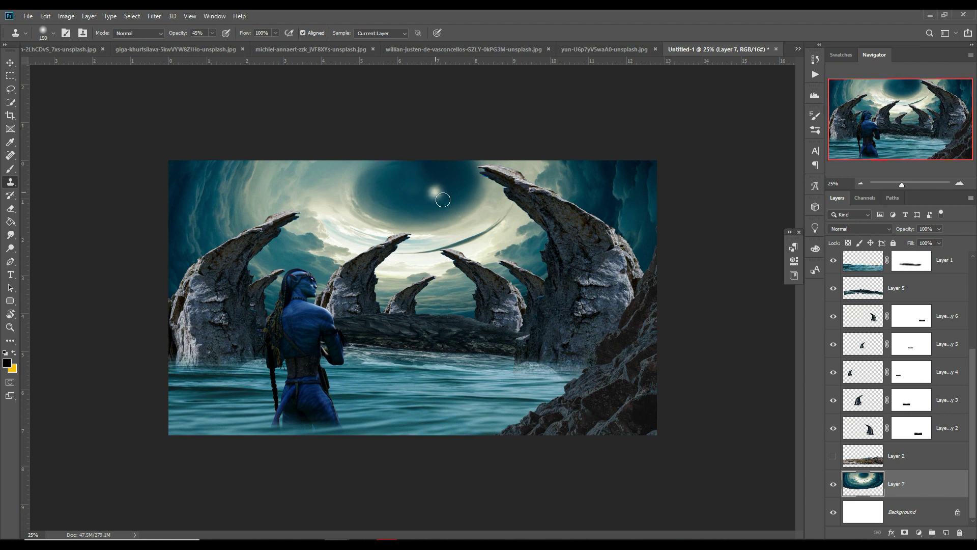
{"action": "key", "text": "ctrl+alt+z"}
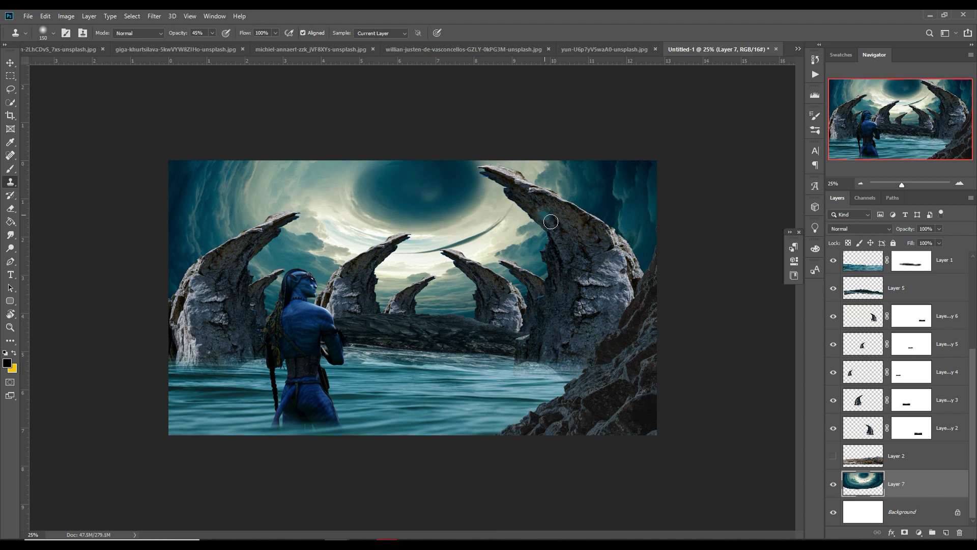
{"action": "left_click", "coordinate": [212, 33]}
{"action": "left_click_drag", "start_coordinate": [199, 47], "coordinate": [198, 47]}
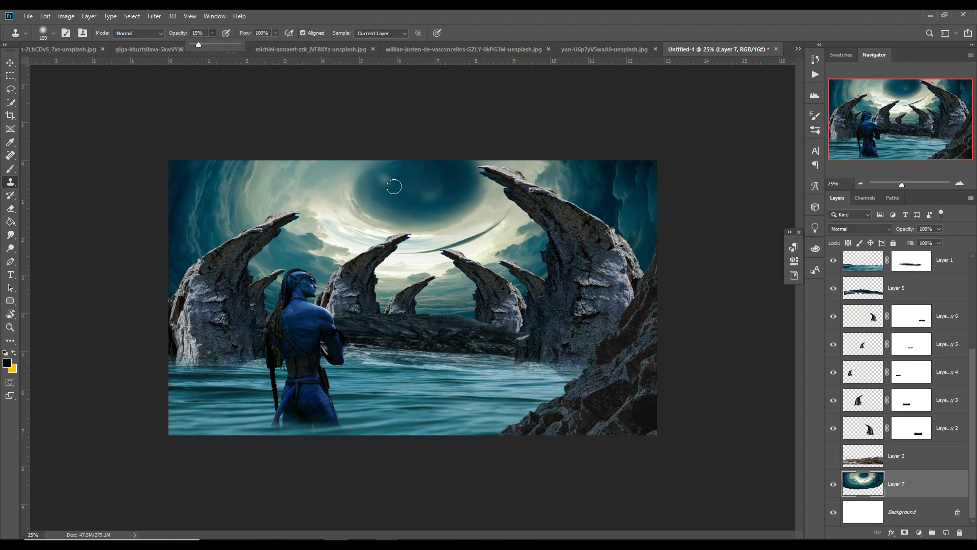
{"action": "left_click", "coordinate": [423, 204]}
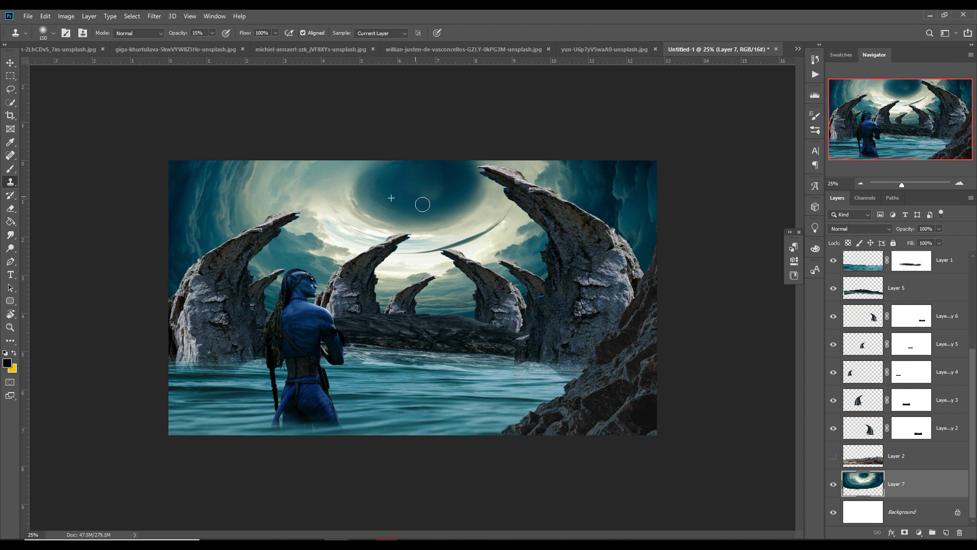
{"action": "left_click_drag", "start_coordinate": [449, 195], "coordinate": [438, 200]}
{"action": "left_click", "coordinate": [10, 65]}
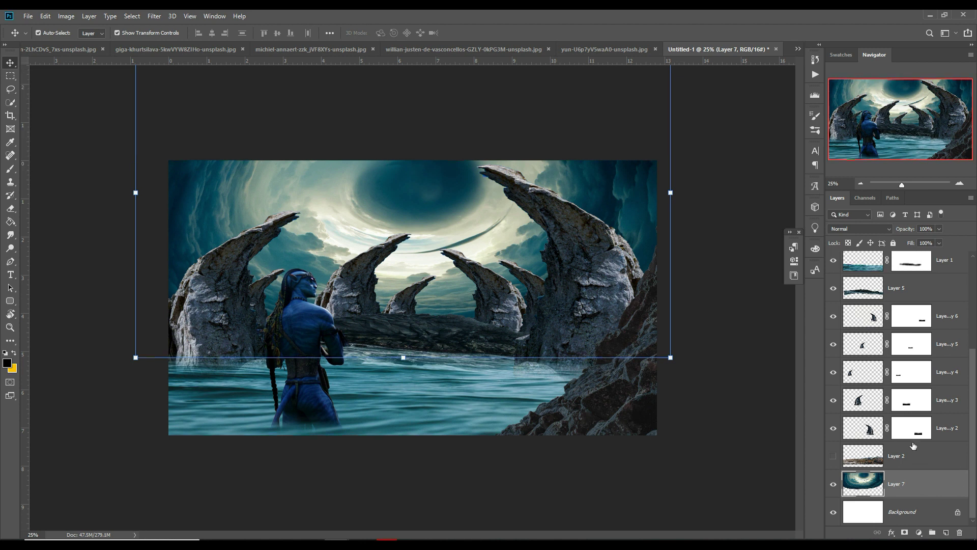
- Click through the Layer 3 arch copies to identify which distant rock each one is
{"action": "left_click", "coordinate": [962, 269]}
{"action": "left_click", "coordinate": [835, 323]}
{"action": "left_click", "coordinate": [959, 361]}
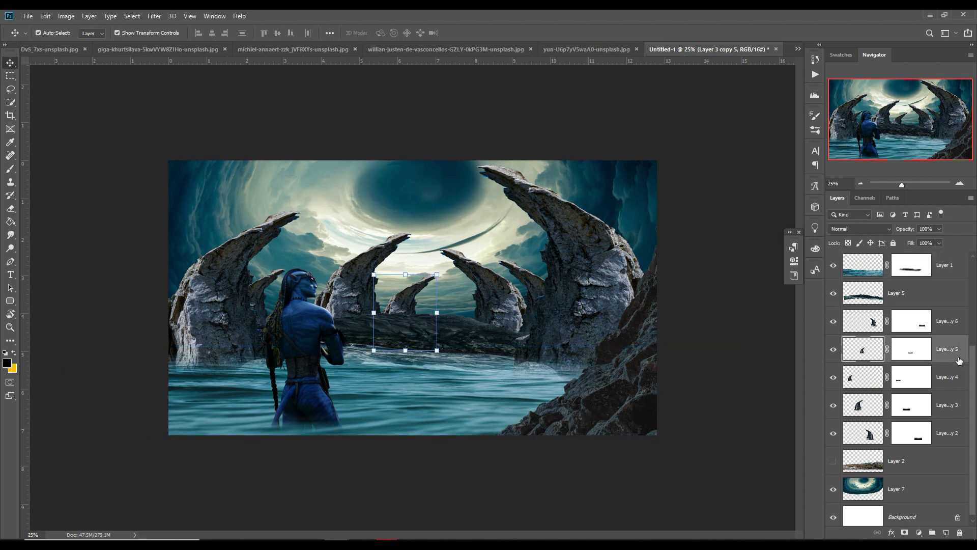
{"action": "left_click", "coordinate": [952, 415]}
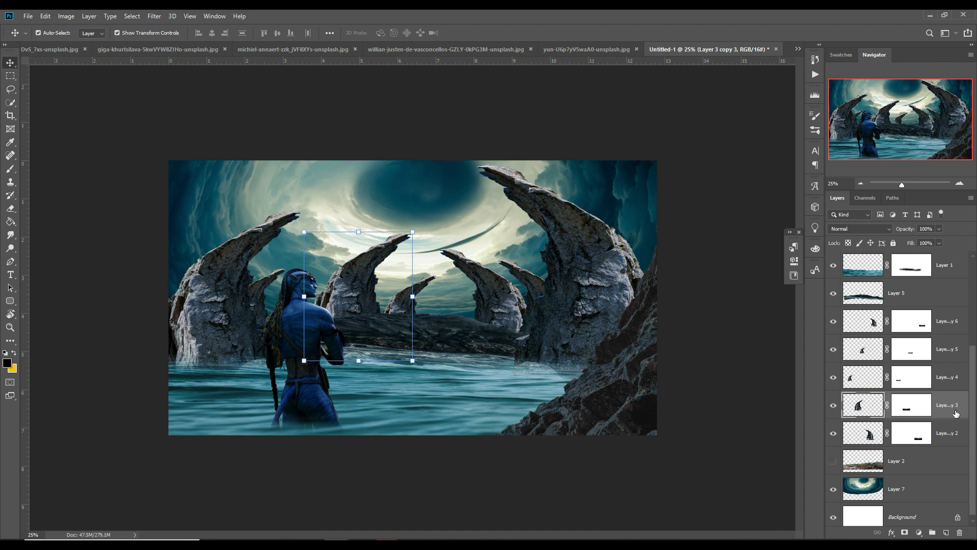
{"action": "left_click", "coordinate": [872, 433]}
{"action": "left_click", "coordinate": [869, 411]}
{"action": "left_click", "coordinate": [852, 376]}
{"action": "left_click", "coordinate": [869, 354]}
{"action": "left_click", "coordinate": [876, 327]}
{"action": "scroll", "coordinate": [876, 326], "scroll_direction": "up", "scroll_amount": 3}
{"action": "left_click", "coordinate": [874, 324]}
{"action": "left_click", "coordinate": [856, 300]}
{"action": "left_click", "coordinate": [876, 318]}
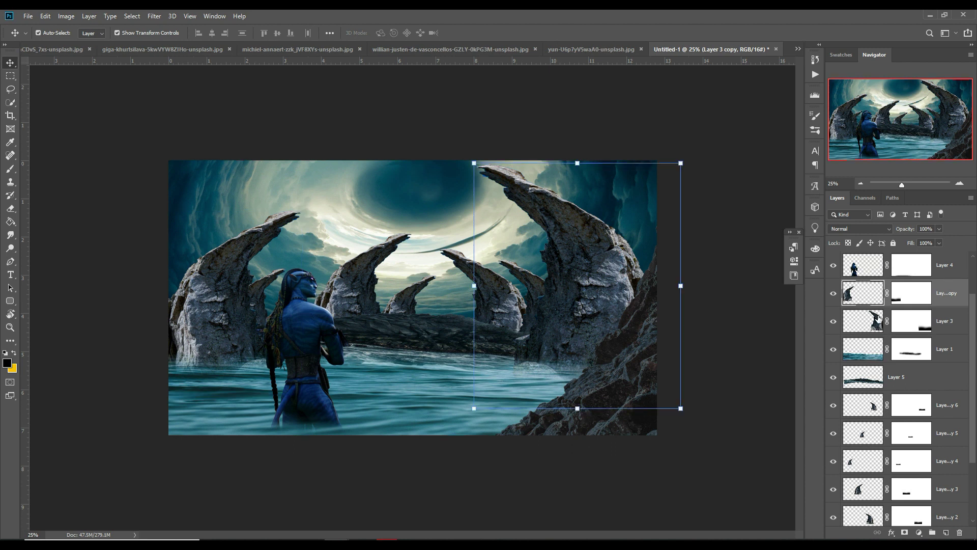
{"action": "scroll", "coordinate": [932, 427], "scroll_direction": "down", "scroll_amount": 3}
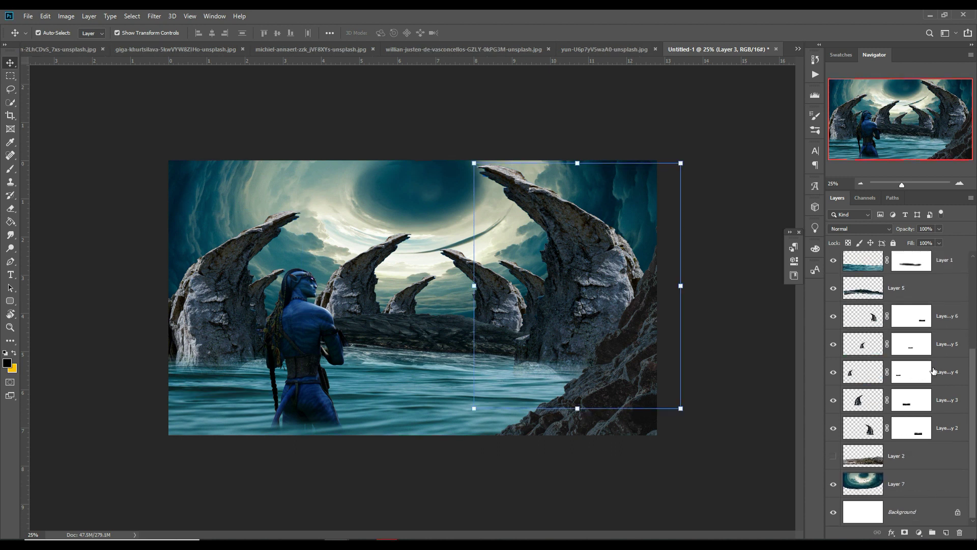
- Desaturate and lighten Layer 3 copy 6 with a clipped Hue/Saturation adjustment
{"action": "left_click", "coordinate": [909, 319]}
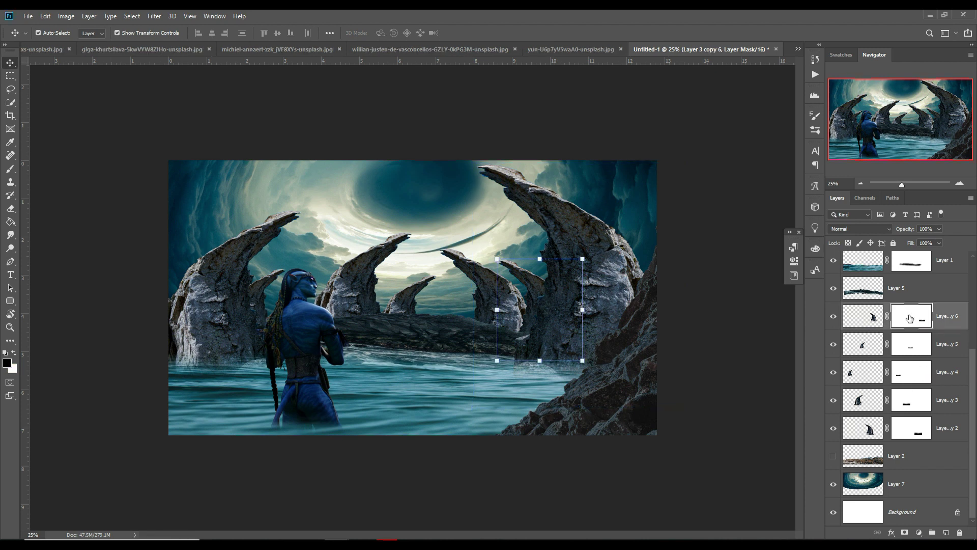
{"action": "left_click", "coordinate": [919, 532]}
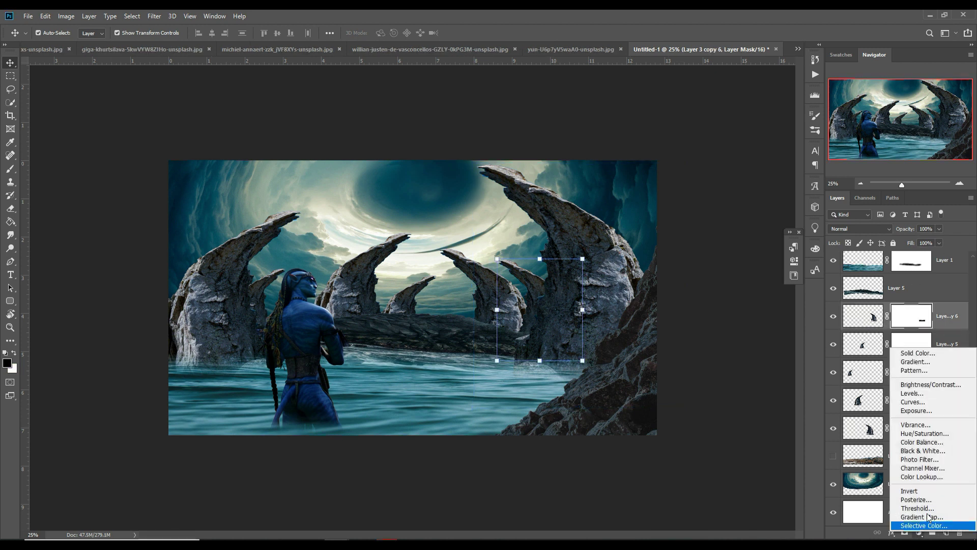
{"action": "left_click", "coordinate": [927, 429]}
{"action": "left_click", "coordinate": [707, 468]}
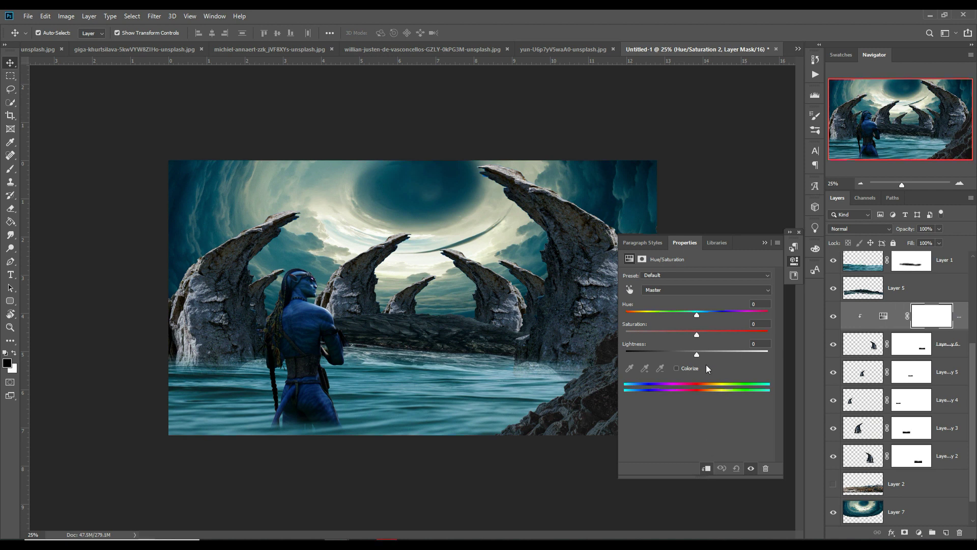
{"action": "mouse_move", "coordinate": [695, 355]}
{"action": "left_mouse_down"}
{"action": "mouse_move", "coordinate": [705, 355]}
{"action": "mouse_move", "coordinate": [685, 336]}
{"action": "mouse_move", "coordinate": [710, 355]}
{"action": "left_mouse_up"}
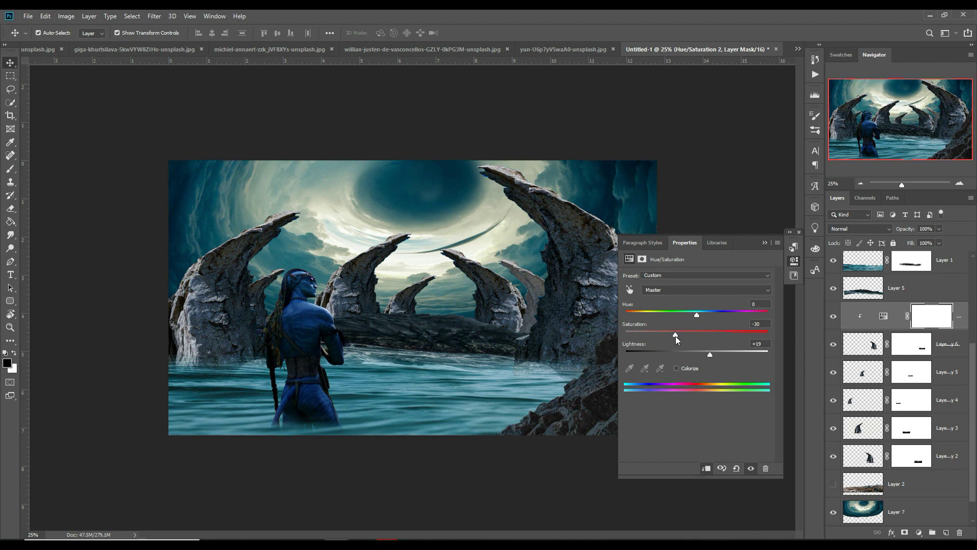
{"action": "left_click", "coordinate": [764, 243]}
- Desaturate and lighten Layer 3 copy 3 with a clipped Hue/Saturation adjustment
{"action": "left_click", "coordinate": [875, 346]}
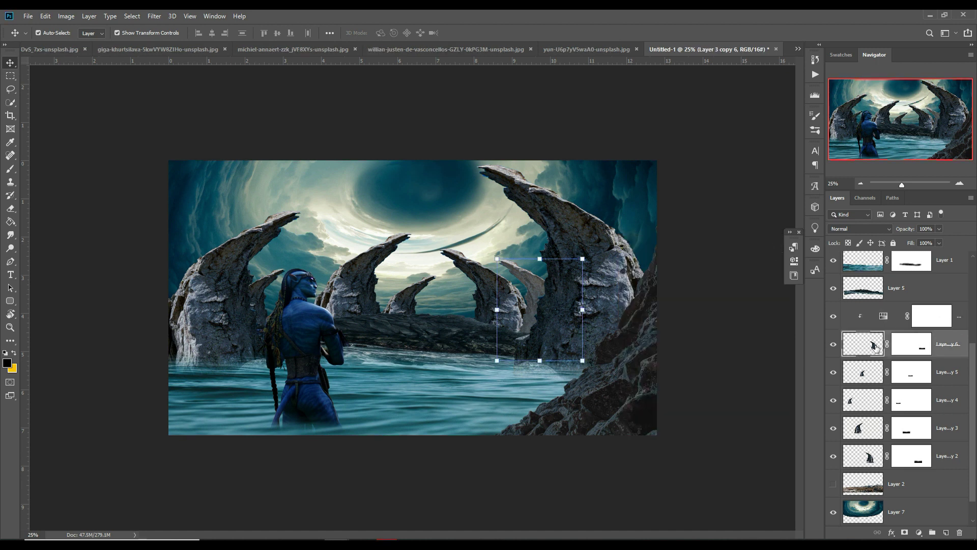
{"action": "left_click", "coordinate": [869, 428]}
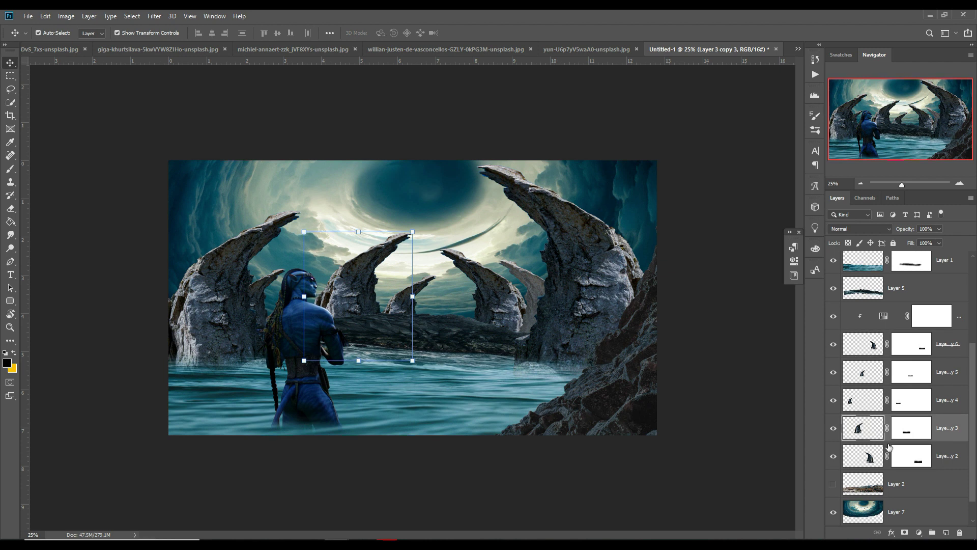
{"action": "left_click", "coordinate": [919, 532]}
{"action": "left_click", "coordinate": [925, 437]}
{"action": "left_click", "coordinate": [712, 469]}
{"action": "mouse_move", "coordinate": [698, 333]}
{"action": "left_mouse_down"}
{"action": "mouse_move", "coordinate": [687, 333]}
{"action": "mouse_move", "coordinate": [710, 354]}
{"action": "left_mouse_up"}
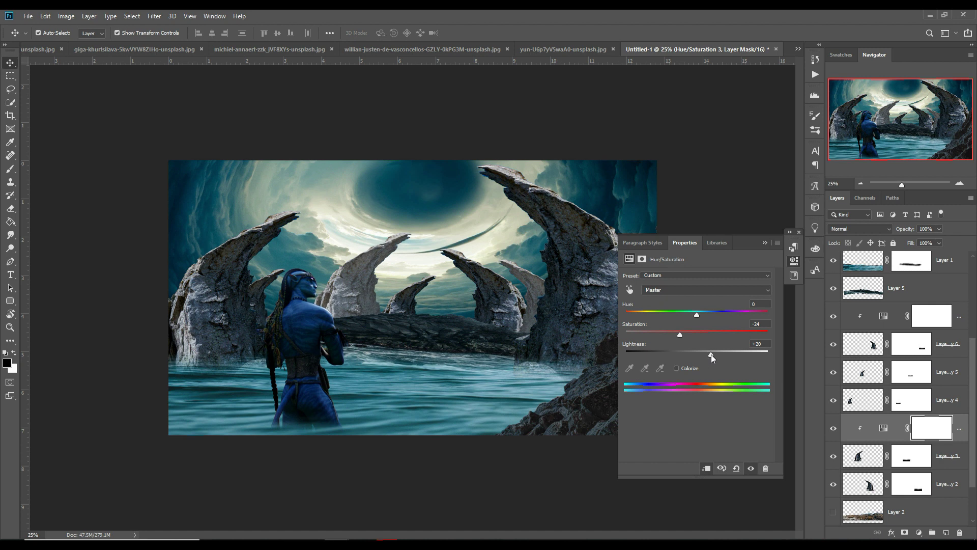
{"action": "left_click", "coordinate": [765, 244]}
- Desaturate and lighten Layer 3 copy 5 with a clipped Hue/Saturation adjustment
{"action": "left_click", "coordinate": [864, 376]}
{"action": "left_click", "coordinate": [919, 532]}
{"action": "left_click", "coordinate": [911, 441]}
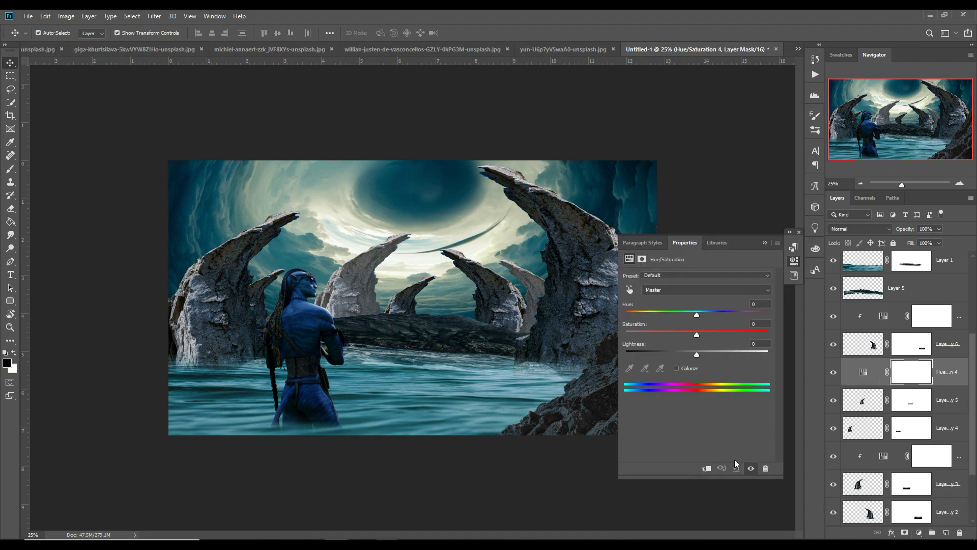
{"action": "left_click", "coordinate": [707, 469]}
{"action": "mouse_move", "coordinate": [697, 335]}
{"action": "left_mouse_down"}
{"action": "mouse_move", "coordinate": [681, 334]}
{"action": "mouse_move", "coordinate": [707, 355]}
{"action": "left_mouse_up"}
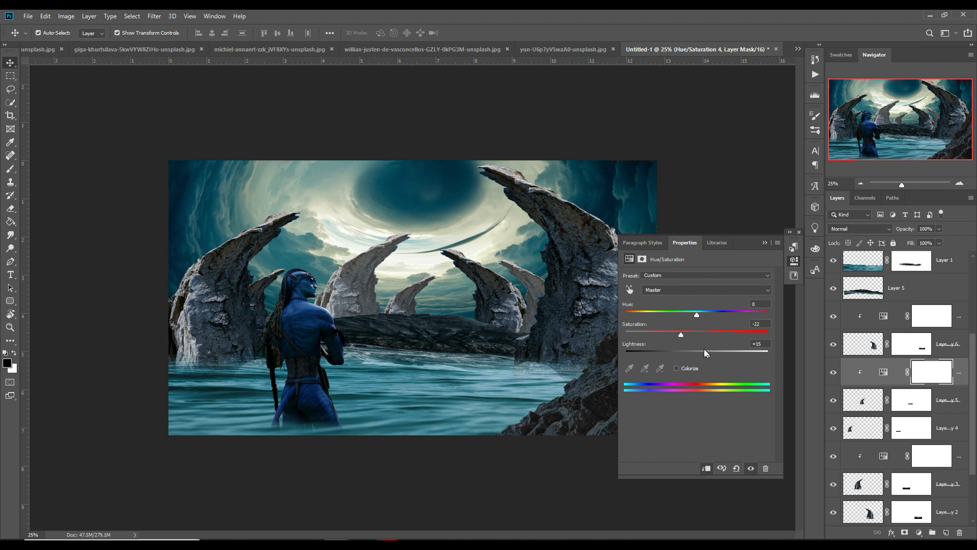
{"action": "left_click", "coordinate": [764, 242]}
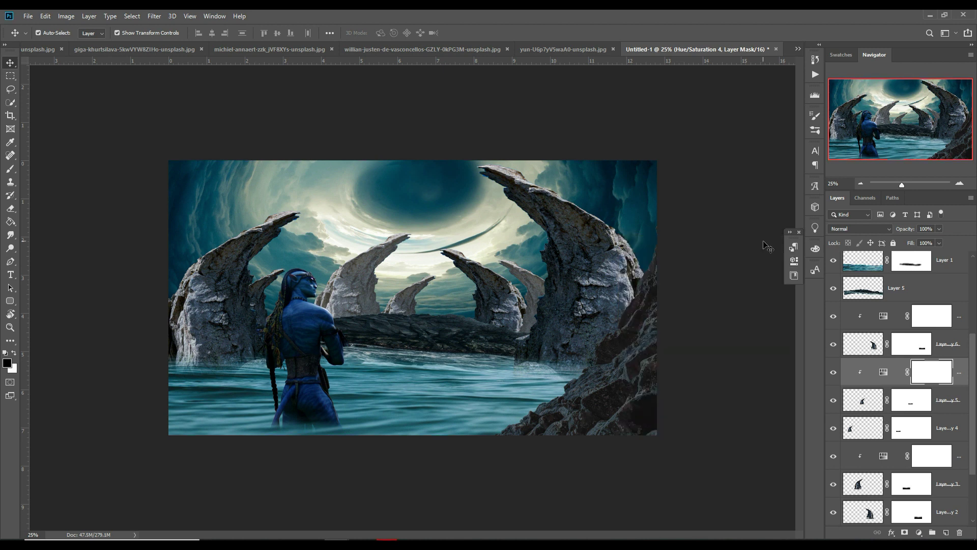
{"action": "left_click", "coordinate": [945, 296]}
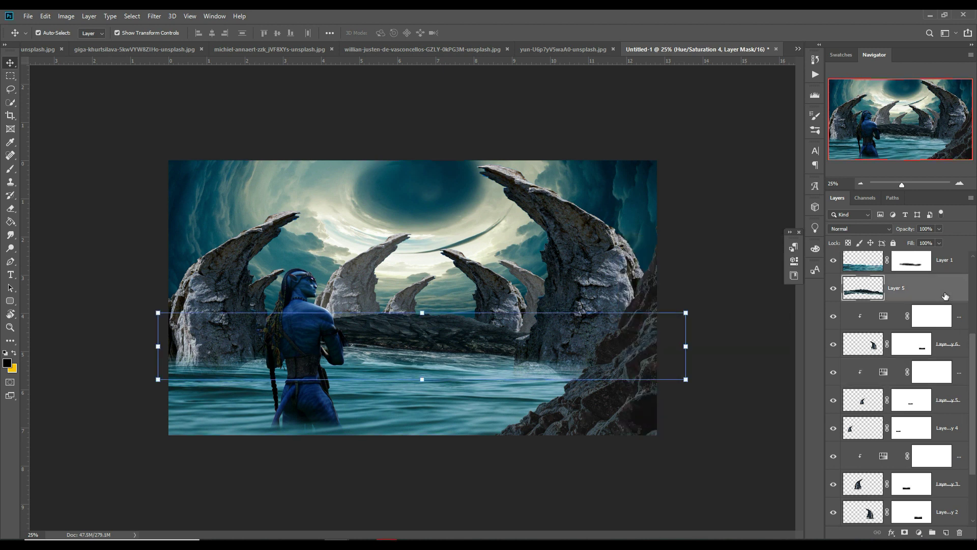
{"action": "scroll", "coordinate": [946, 297], "scroll_direction": "up", "scroll_amount": 2}
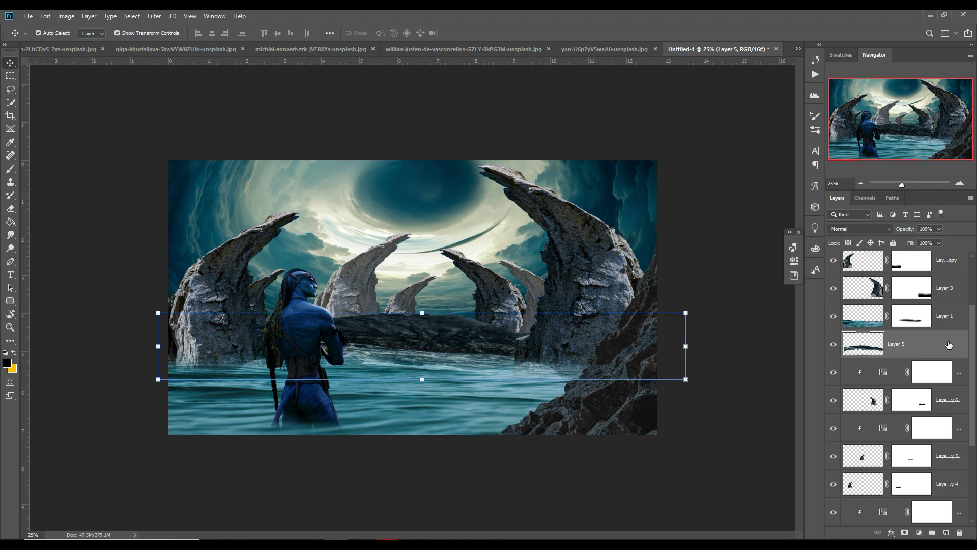
- Lighten the figure, water and rocks on Layer 5 with a near-white 500 px brush at 19% opacity
{"action": "left_click", "coordinate": [10, 172]}
{"action": "left_click", "coordinate": [9, 365]}
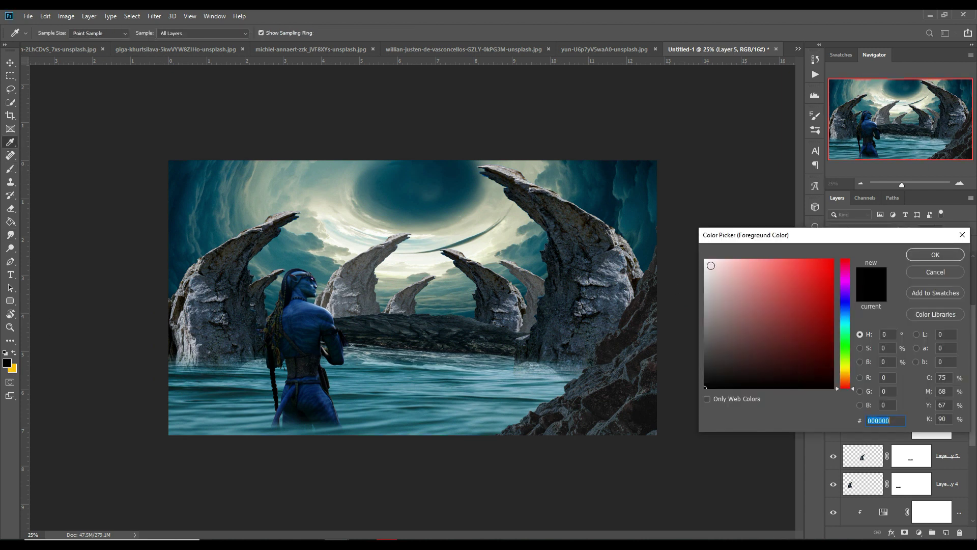
{"action": "left_click", "coordinate": [706, 260]}
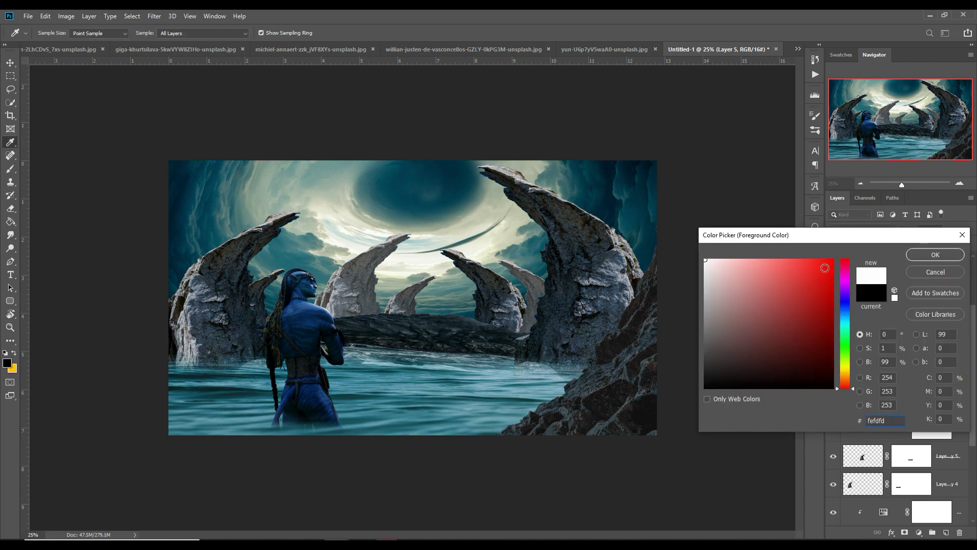
{"action": "left_click", "coordinate": [923, 255]}
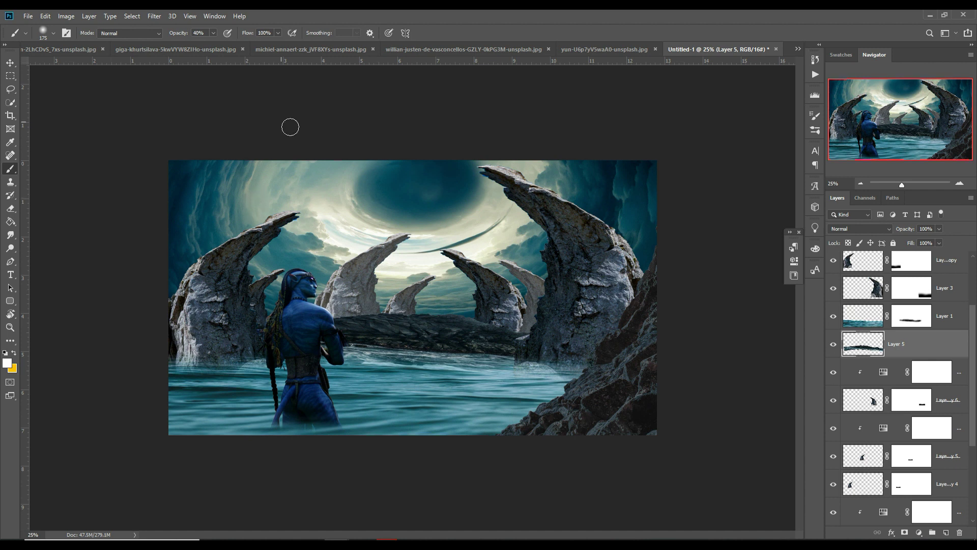
{"action": "left_click", "coordinate": [213, 34]}
{"action": "left_click_drag", "start_coordinate": [208, 49], "coordinate": [204, 48]}
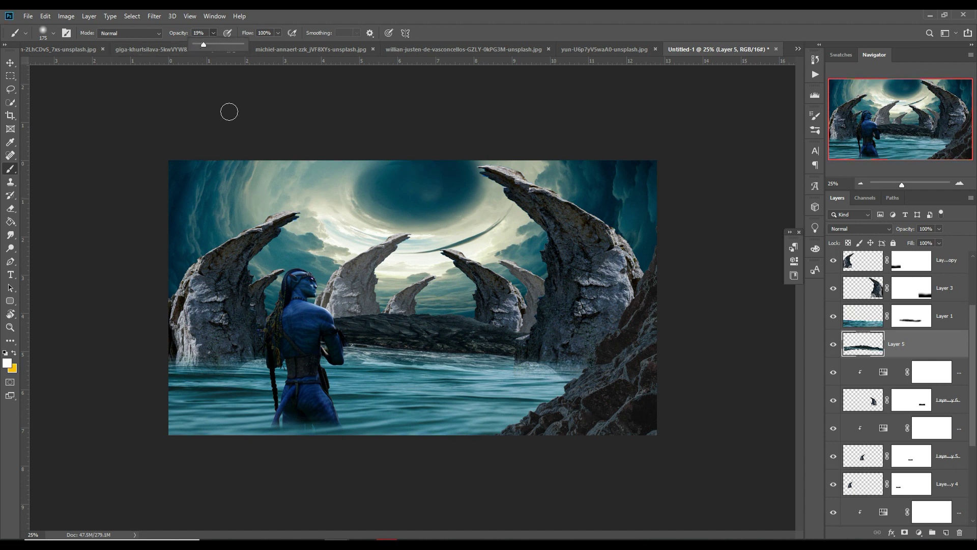
{"action": "key", "text": "bracketright"}
{"action": "key", "text": "bracketright"}
{"action": "key", "text": "bracketright"}
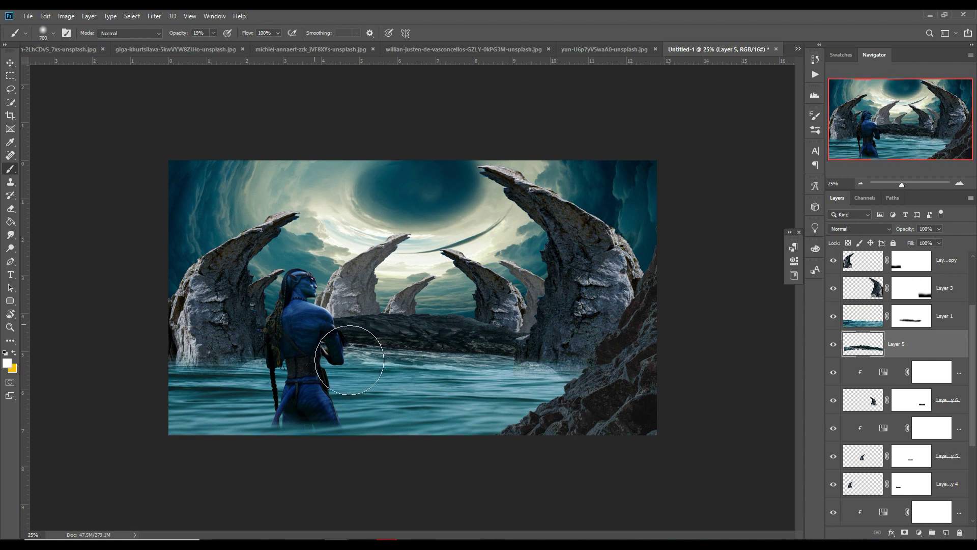
{"action": "left_click_drag", "start_coordinate": [288, 346], "coordinate": [371, 338]}
{"action": "mouse_move", "coordinate": [453, 349]}
{"action": "left_mouse_down"}
{"action": "mouse_move", "coordinate": [432, 338]}
{"action": "mouse_move", "coordinate": [528, 352]}
{"action": "mouse_move", "coordinate": [618, 349]}
{"action": "left_mouse_up"}
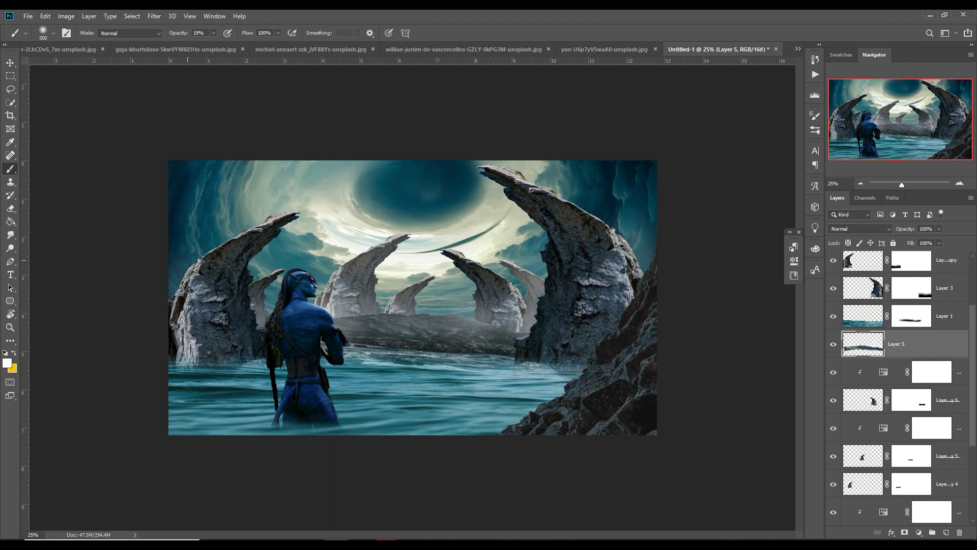
{"action": "left_click_drag", "start_coordinate": [168, 261], "coordinate": [326, 366]}
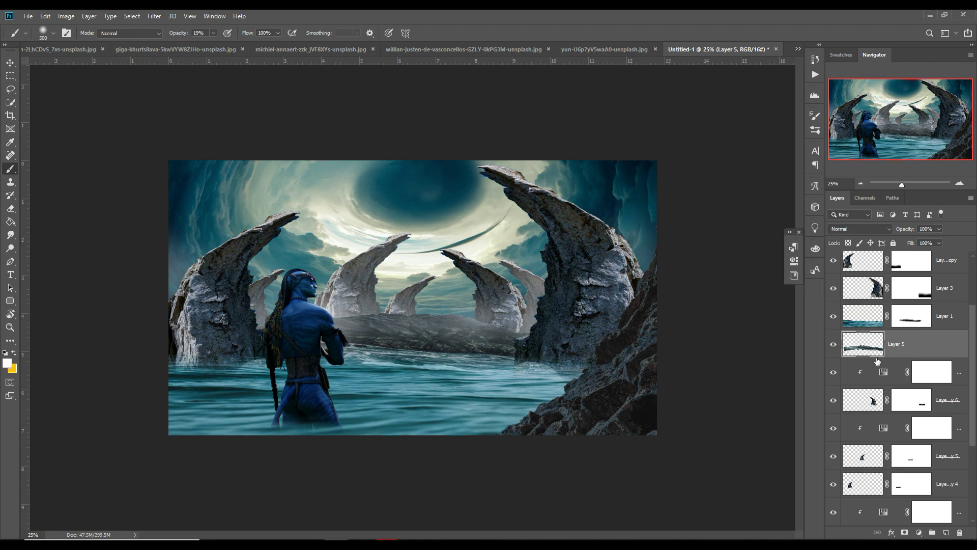
- Paint soft white mist along the waterline and left rock base on new Layer 8
{"action": "left_click", "coordinate": [948, 271]}
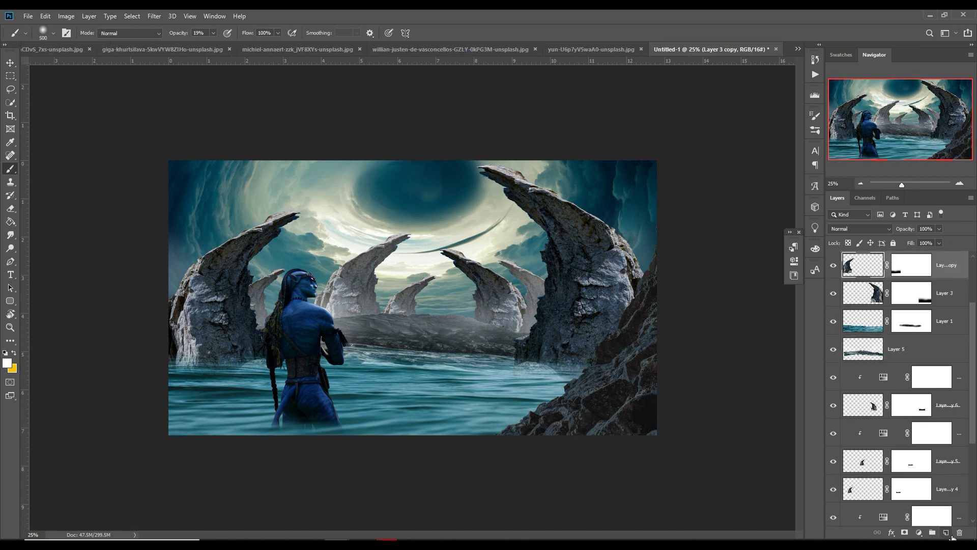
{"action": "left_click", "coordinate": [950, 534]}
{"action": "mouse_move", "coordinate": [234, 379]}
{"action": "left_mouse_down"}
{"action": "mouse_move", "coordinate": [527, 400]}
{"action": "mouse_move", "coordinate": [524, 381]}
{"action": "mouse_move", "coordinate": [550, 363]}
{"action": "left_mouse_up"}
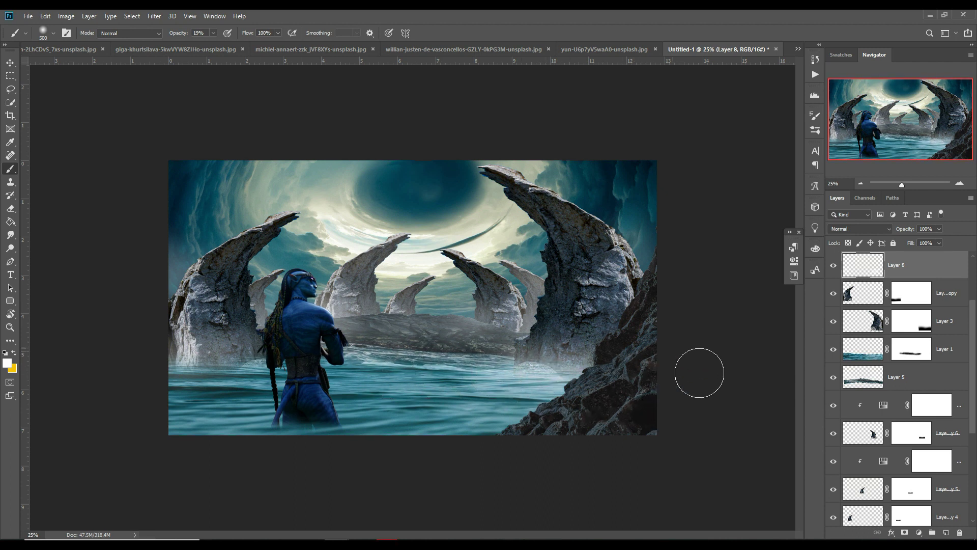
{"action": "mouse_move", "coordinate": [217, 360]}
{"action": "left_mouse_down"}
{"action": "mouse_move", "coordinate": [205, 366]}
{"action": "mouse_move", "coordinate": [172, 350]}
{"action": "left_mouse_up"}
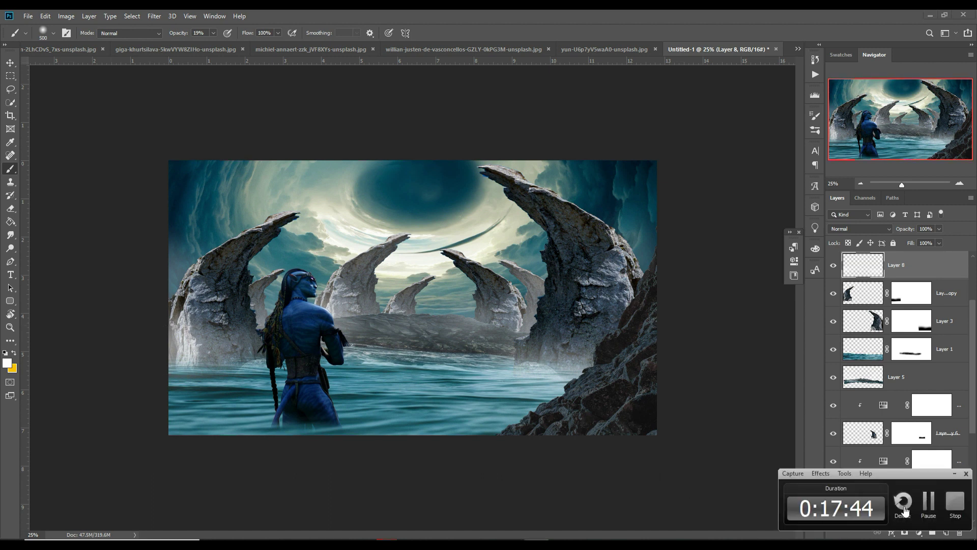
{"action": "scroll", "coordinate": [901, 407], "scroll_direction": "up", "scroll_amount": 3}
- Bring the pteranodon into the composite as Layer 9, scaled to about 88 percent
{"action": "key", "text": "v"}
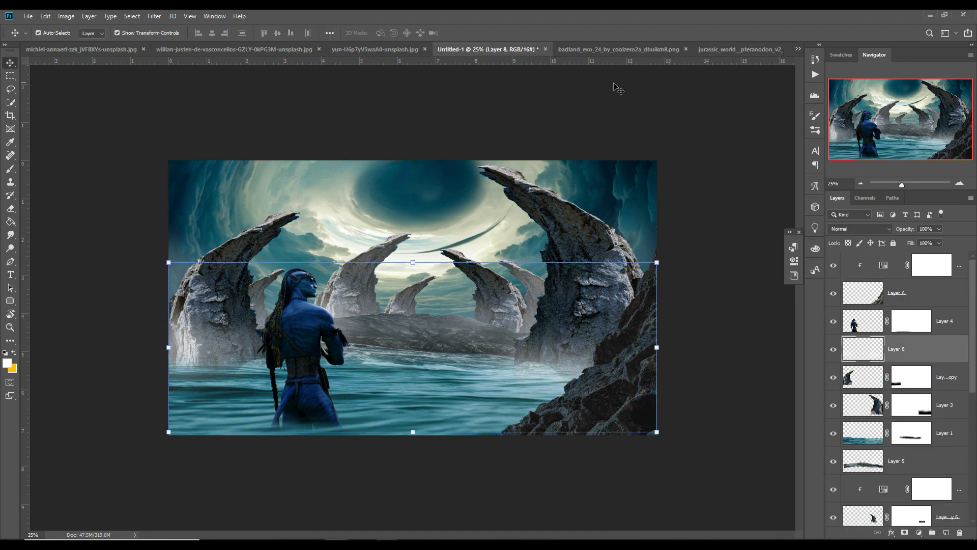
{"action": "left_click", "coordinate": [716, 49]}
{"action": "left_click_drag", "start_coordinate": [723, 48], "coordinate": [721, 80]}
{"action": "left_click_drag", "start_coordinate": [597, 164], "coordinate": [417, 176]}
{"action": "left_click", "coordinate": [476, 218]}
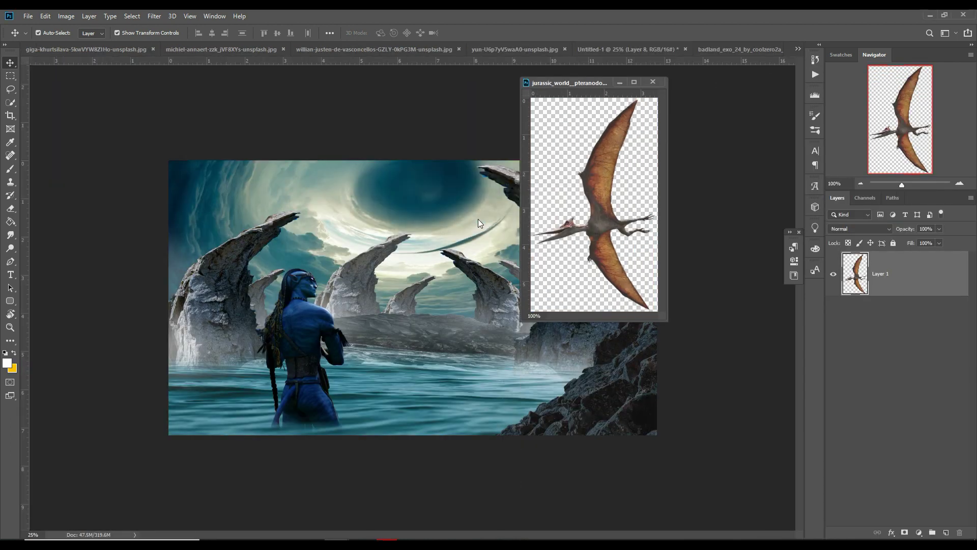
{"action": "left_click", "coordinate": [620, 82]}
{"action": "mouse_move", "coordinate": [431, 160]}
{"action": "left_mouse_down"}
{"action": "mouse_move", "coordinate": [421, 177]}
{"action": "mouse_move", "coordinate": [503, 237]}
{"action": "left_mouse_up"}
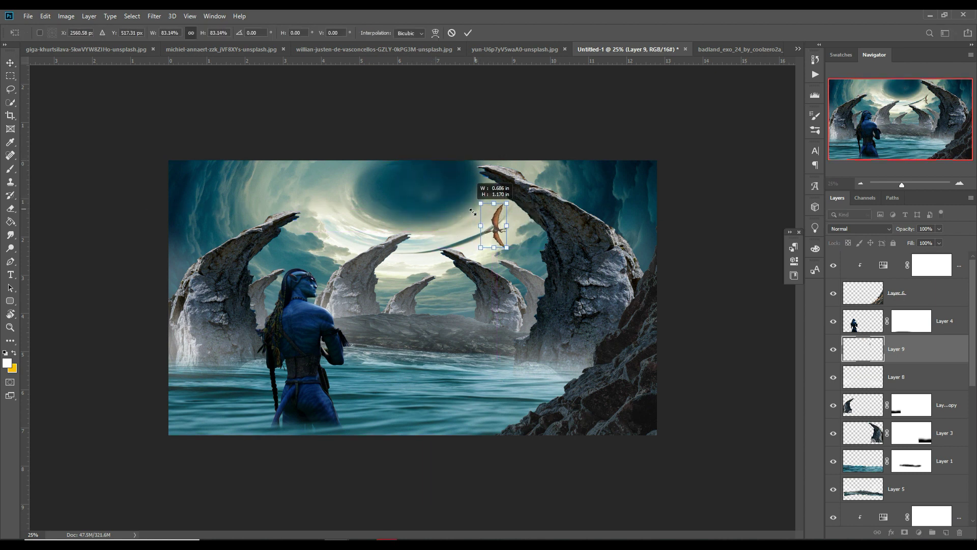
{"action": "left_click_drag", "start_coordinate": [487, 215], "coordinate": [479, 203]}
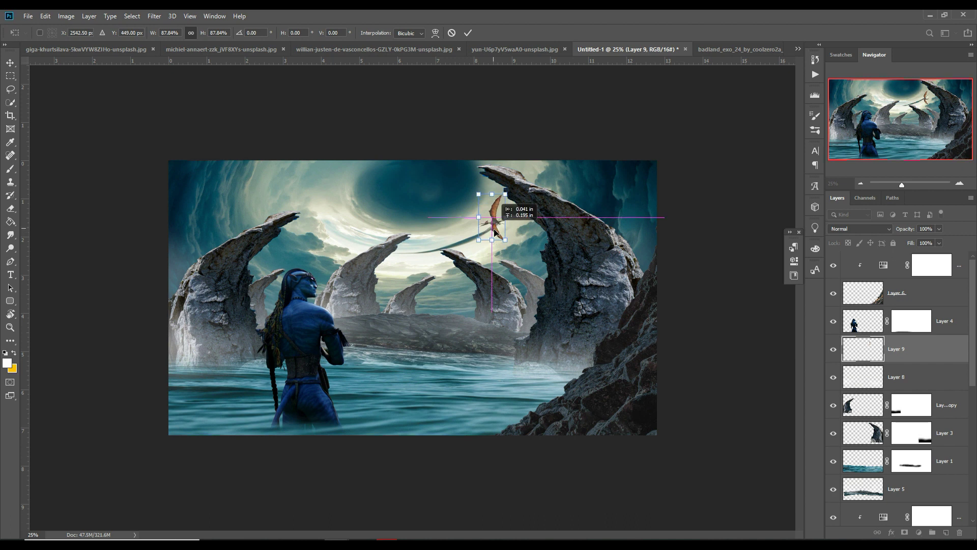
{"action": "left_click", "coordinate": [468, 32]}
- Duplicate the pteranodon, moving the copy above the left arches, flipped horizontally and tilted about 32°
{"action": "right_click", "coordinate": [944, 353]}
{"action": "left_click", "coordinate": [830, 162]}
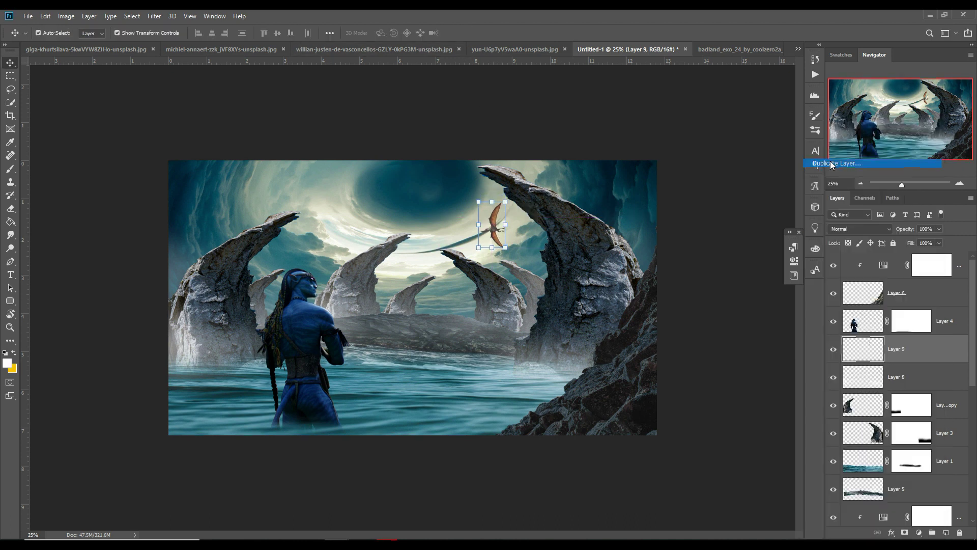
{"action": "left_click", "coordinate": [572, 159]}
{"action": "key", "text": "ctrl+t"}
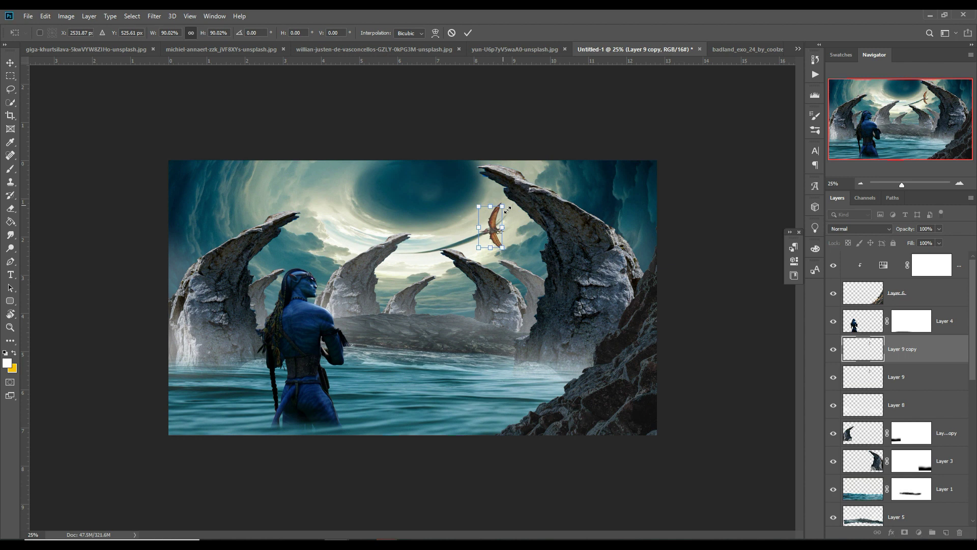
{"action": "left_click_drag", "start_coordinate": [496, 230], "coordinate": [345, 230]}
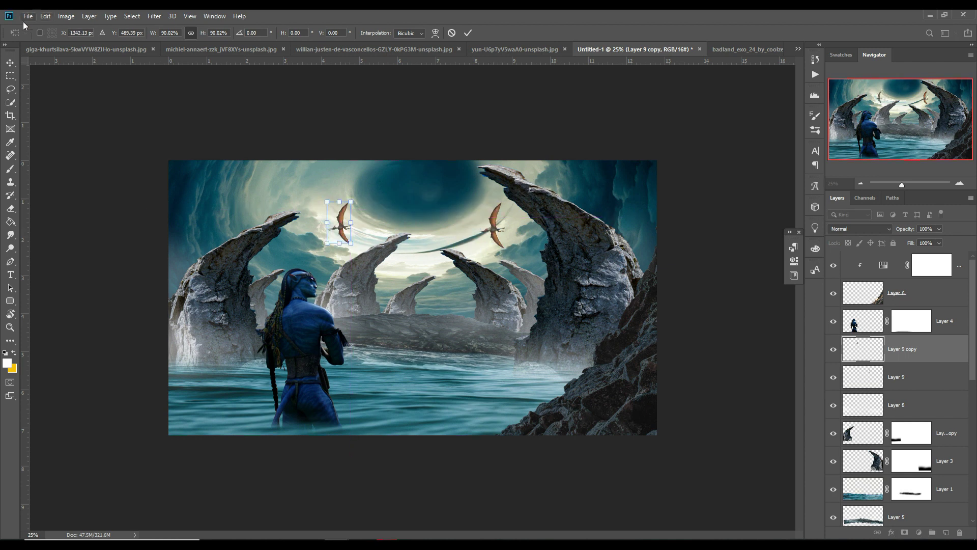
{"action": "left_click", "coordinate": [45, 15]}
{"action": "left_click", "coordinate": [199, 362]}
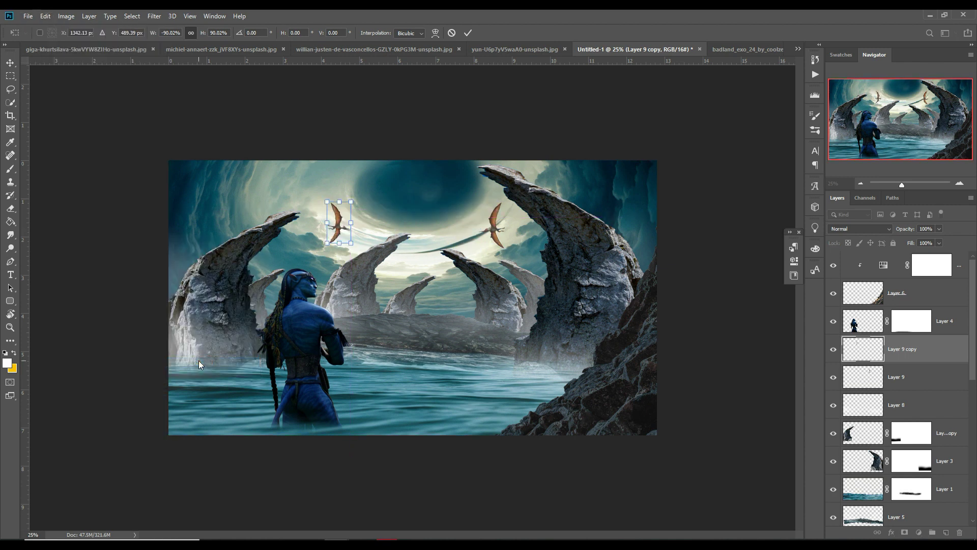
{"action": "mouse_move", "coordinate": [363, 197]}
{"action": "left_mouse_down"}
{"action": "mouse_move", "coordinate": [365, 229]}
{"action": "mouse_move", "coordinate": [352, 234]}
{"action": "left_mouse_up"}
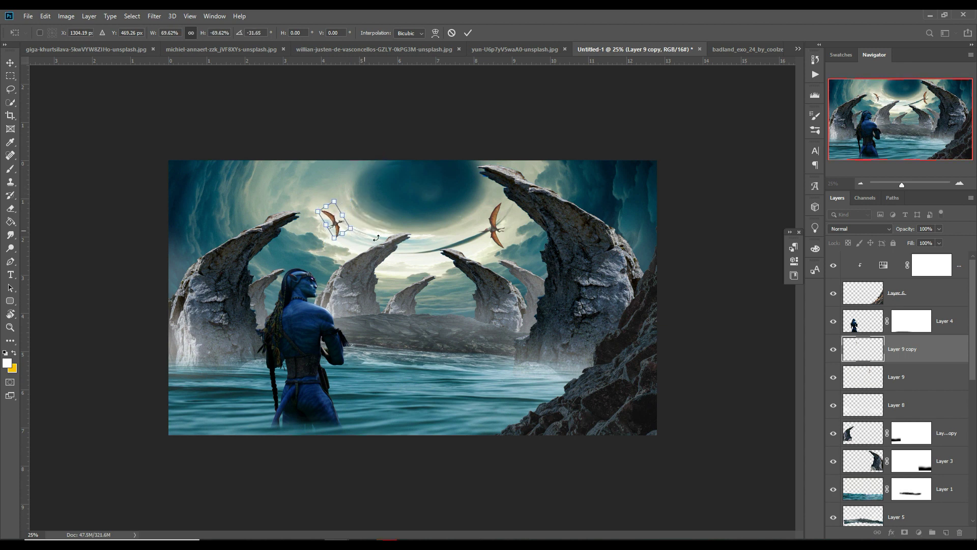
{"action": "key", "text": "Return"}
- Add a third pteranodon copy, placed higher in the sky just below the vortex
{"action": "right_click", "coordinate": [935, 350]}
{"action": "left_click", "coordinate": [824, 161]}
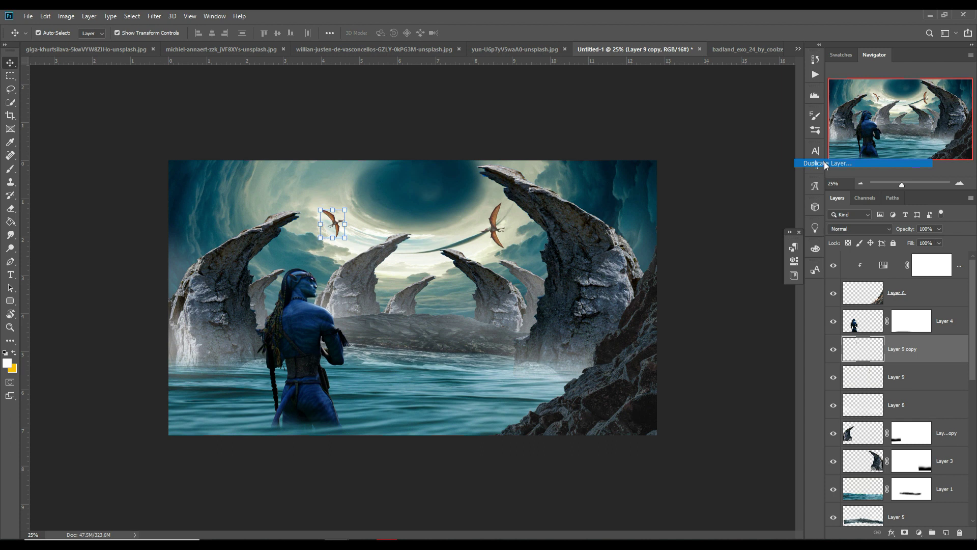
{"action": "left_click", "coordinate": [566, 163]}
{"action": "key", "text": "ctrl+t"}
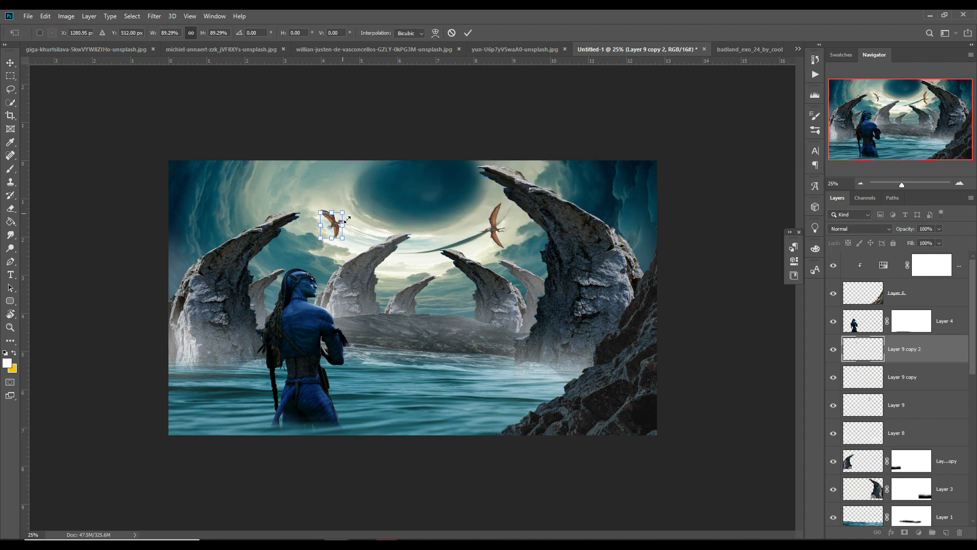
{"action": "mouse_move", "coordinate": [335, 228]}
{"action": "left_mouse_down"}
{"action": "mouse_move", "coordinate": [342, 202]}
{"action": "mouse_move", "coordinate": [383, 188]}
{"action": "left_mouse_up"}
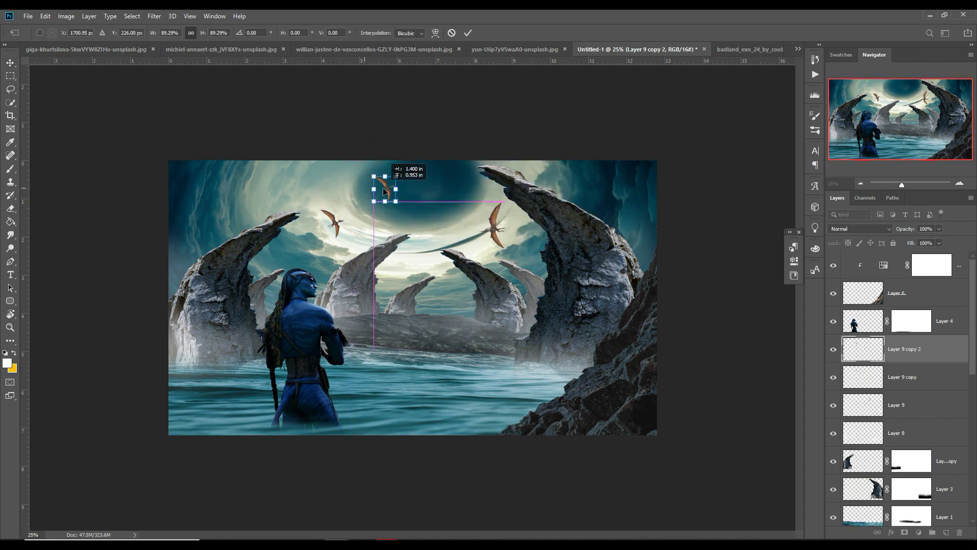
{"action": "left_click", "coordinate": [469, 33]}
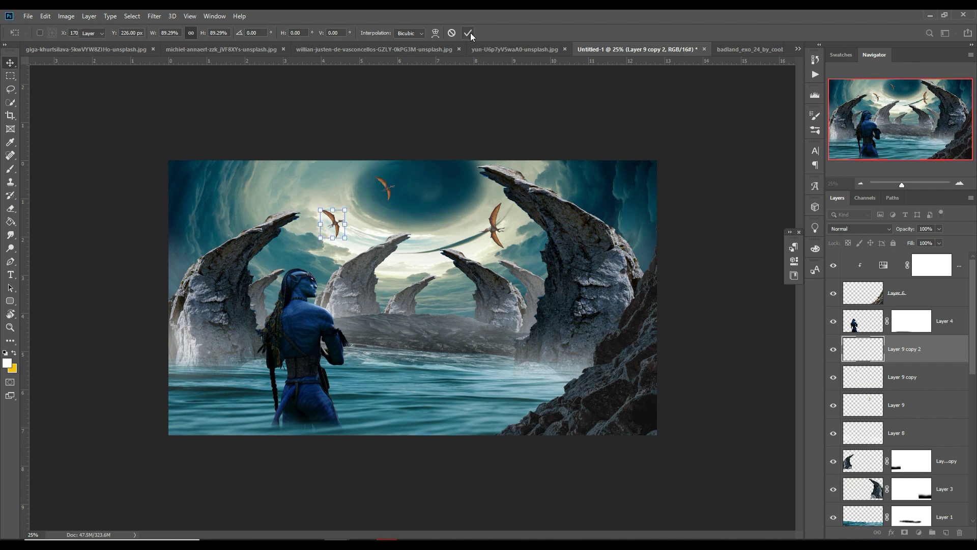
{"action": "left_click", "coordinate": [425, 340]}
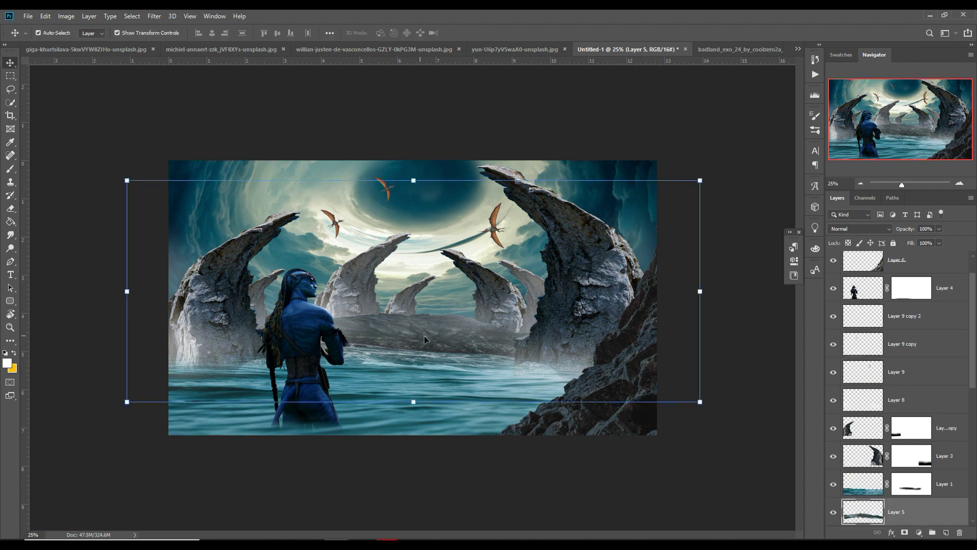
- Lasso the dark land strip behind the figure on Layer 5, delete it and deselect
{"action": "left_click", "coordinate": [9, 90]}
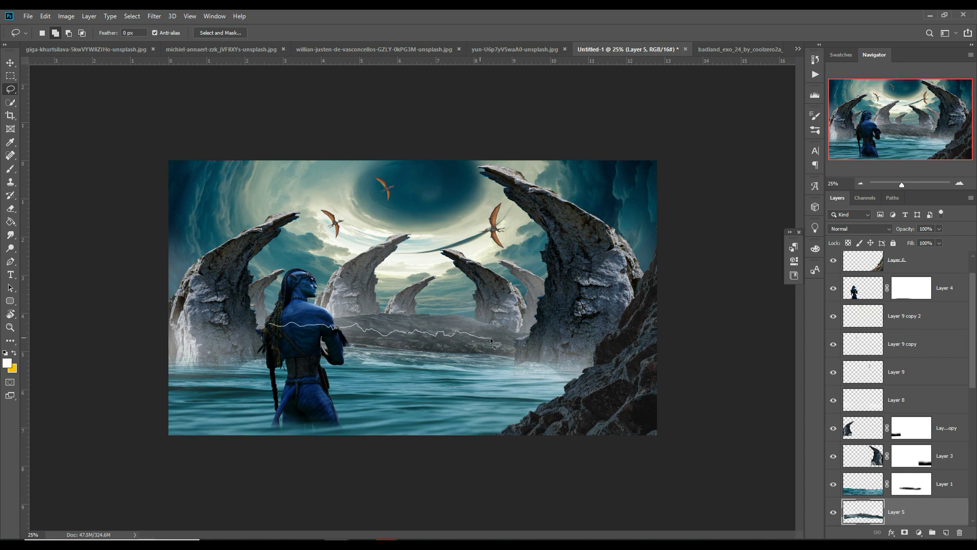
{"action": "left_click_drag", "start_coordinate": [517, 345], "coordinate": [269, 325]}
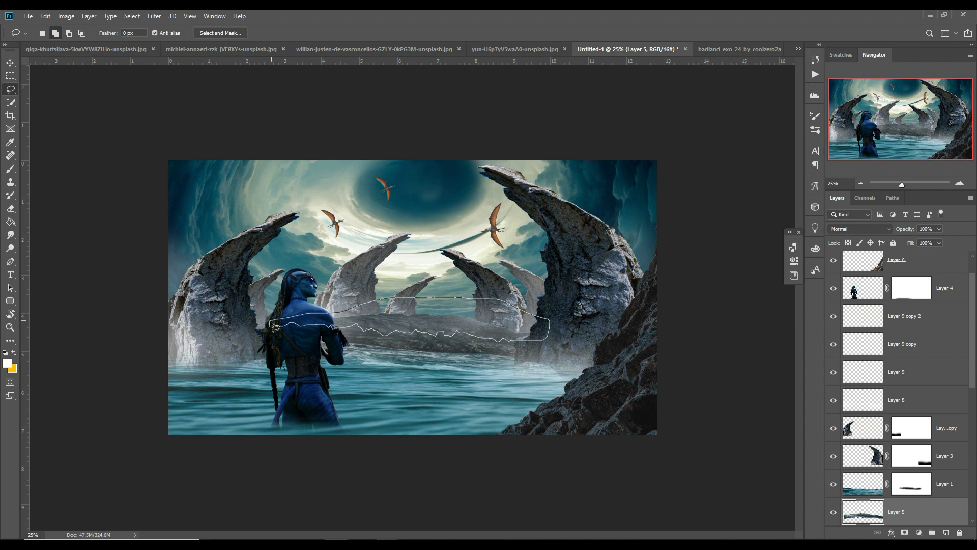
{"action": "scroll", "coordinate": [884, 429], "scroll_direction": "down", "scroll_amount": 3}
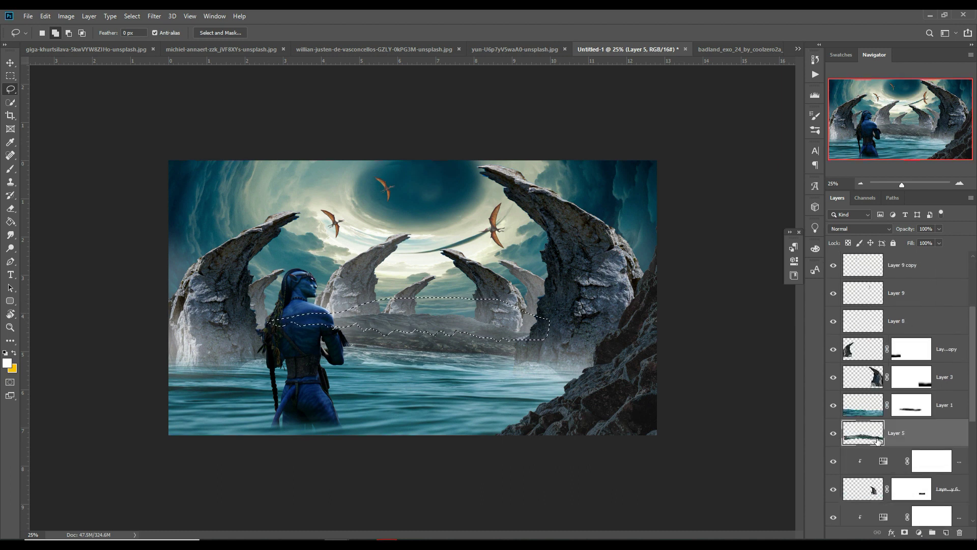
{"action": "scroll", "coordinate": [884, 429], "scroll_direction": "down", "scroll_amount": 3}
{"action": "scroll", "coordinate": [876, 476], "scroll_direction": "down", "scroll_amount": 3}
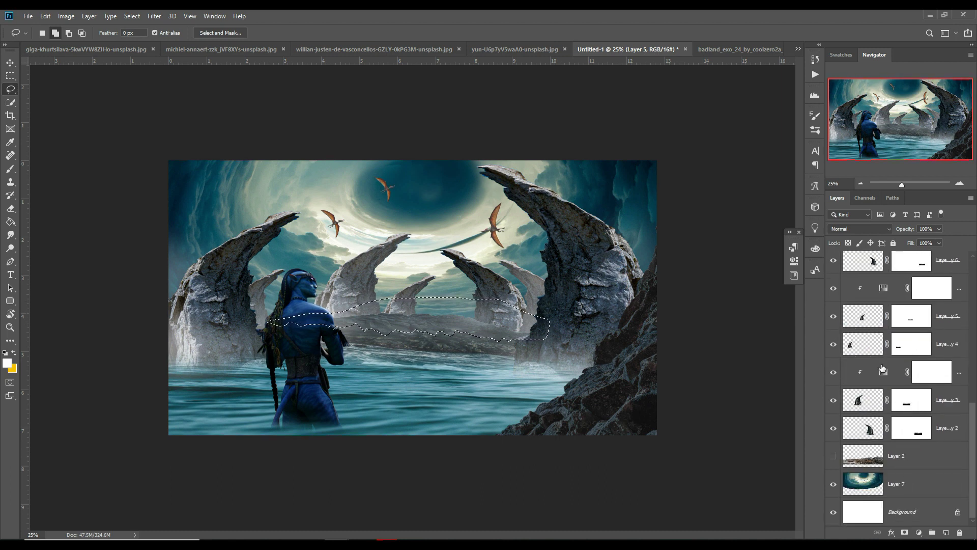
{"action": "scroll", "coordinate": [875, 476], "scroll_direction": "up", "scroll_amount": 3}
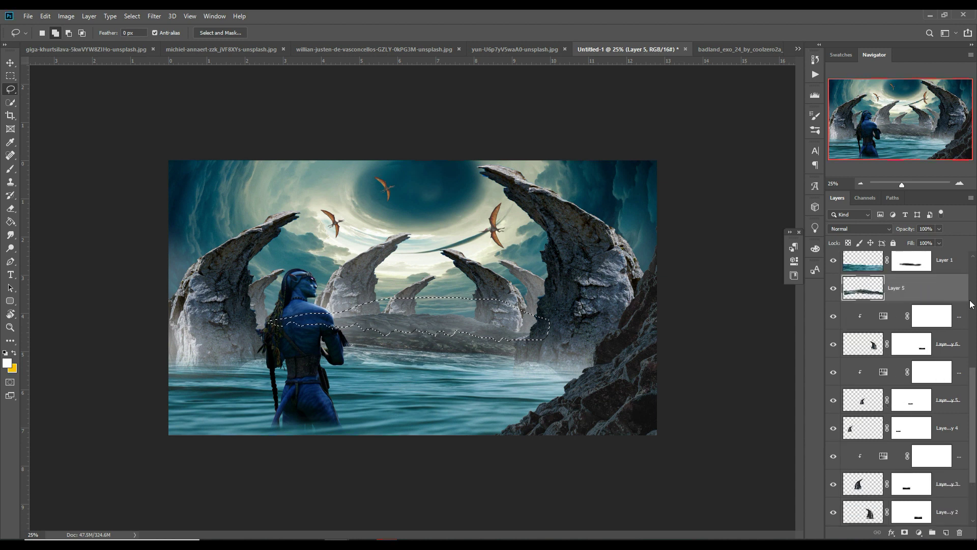
{"action": "key", "text": "Delete"}
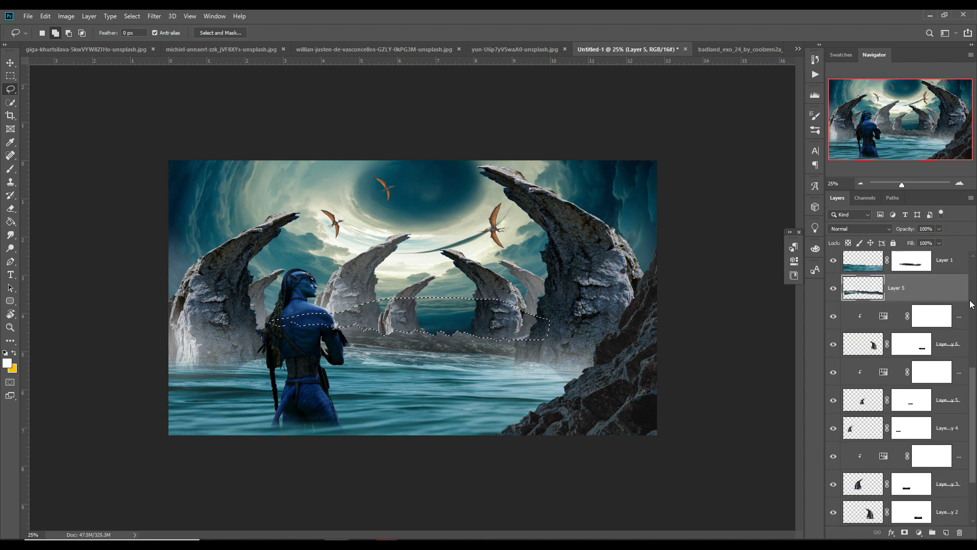
{"action": "left_click", "coordinate": [132, 16]}
{"action": "left_click", "coordinate": [138, 34]}
{"action": "left_click", "coordinate": [946, 532]}
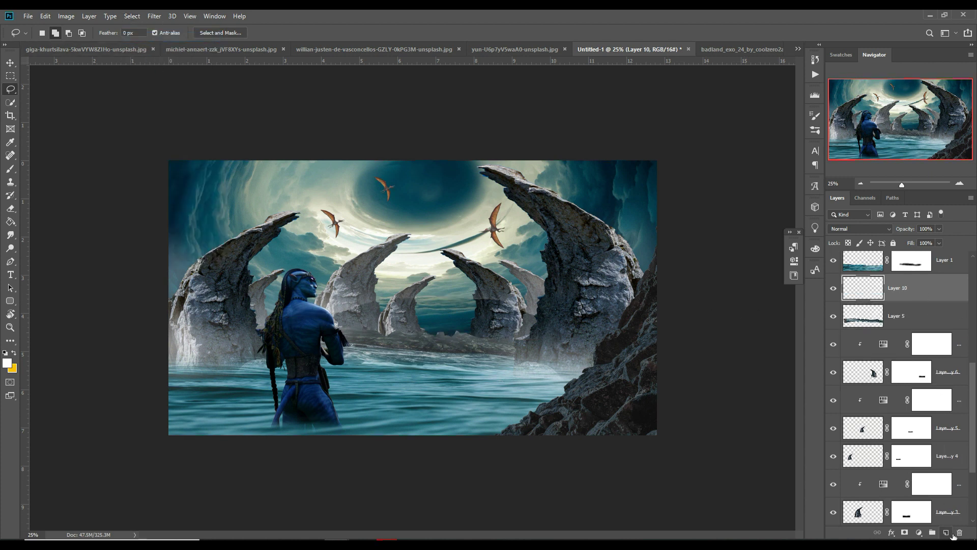
{"action": "left_click", "coordinate": [10, 171]}
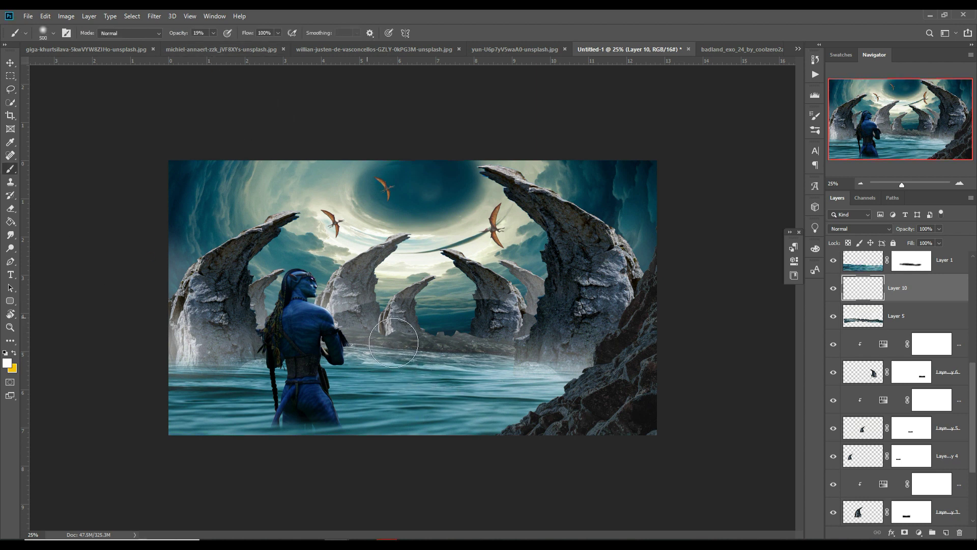
{"action": "key", "text": "ctrl+bracketleft"}
{"action": "mouse_move", "coordinate": [406, 354]}
{"action": "left_mouse_down"}
{"action": "mouse_move", "coordinate": [549, 363]}
{"action": "mouse_move", "coordinate": [564, 386]}
{"action": "left_mouse_up"}
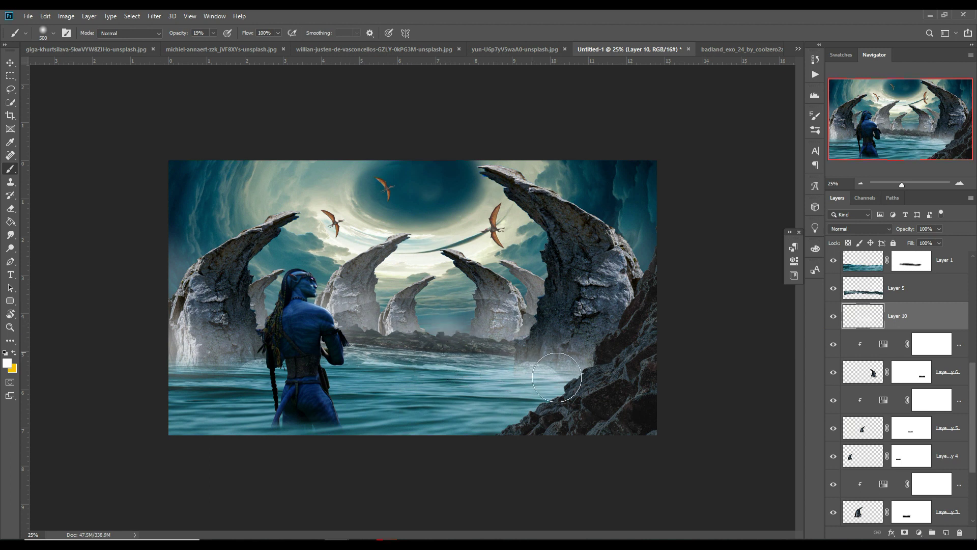
{"action": "key", "text": "v"}
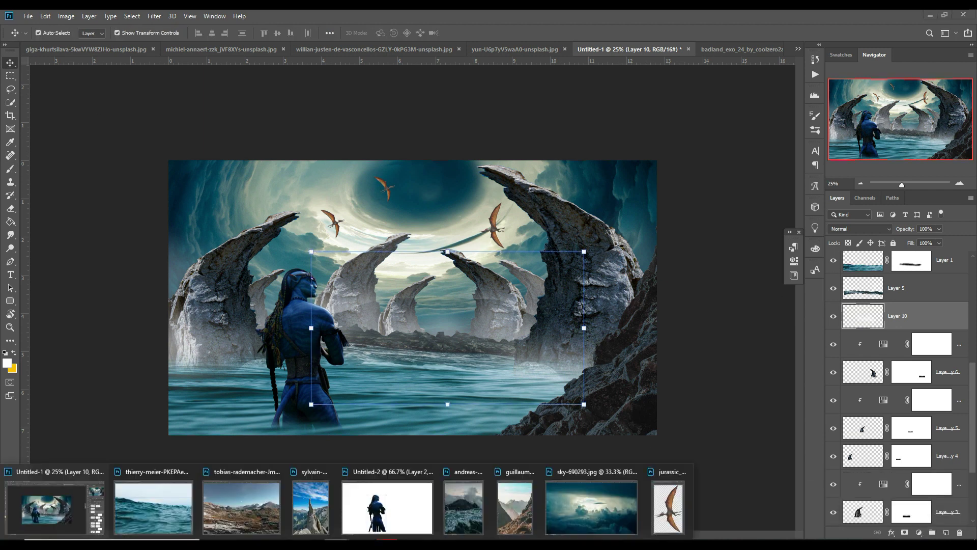
- Drag the wave-washed rock from the andreas-haimerl seascape photo into the composite as Layer 11
{"action": "left_click", "coordinate": [460, 513]}
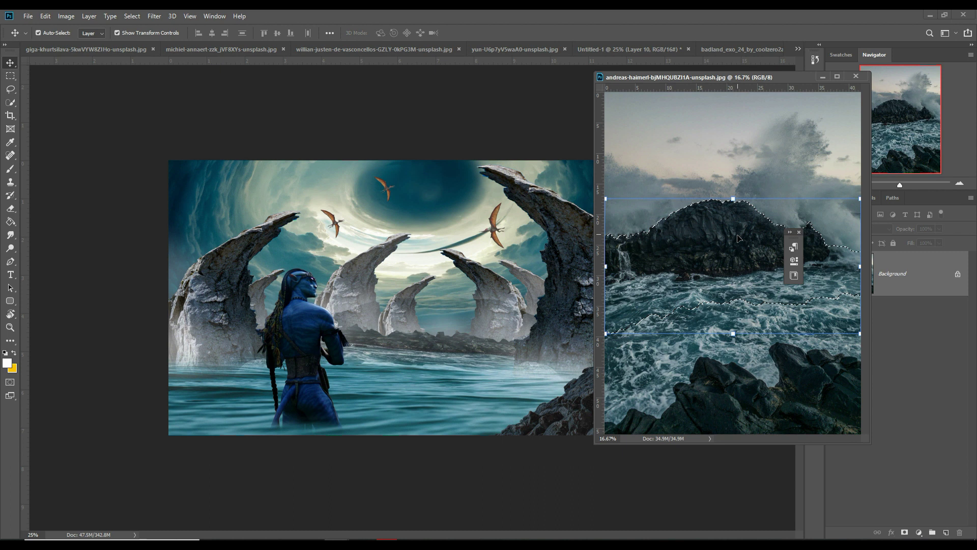
{"action": "left_click_drag", "start_coordinate": [738, 244], "coordinate": [458, 291]}
{"action": "left_click_drag", "start_coordinate": [243, 343], "coordinate": [250, 338]}
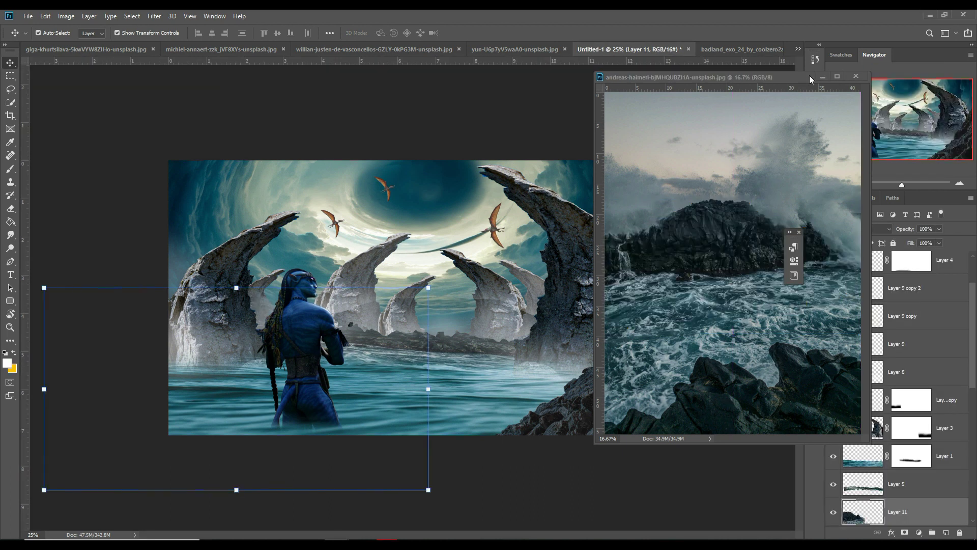
{"action": "left_click", "coordinate": [823, 77]}
{"action": "left_click_drag", "start_coordinate": [926, 512], "coordinate": [913, 229]}
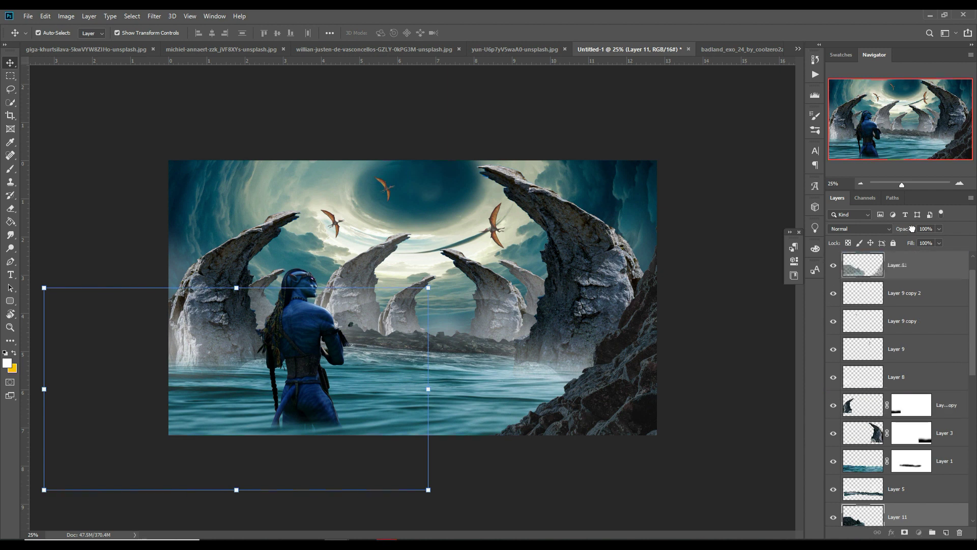
{"action": "left_click_drag", "start_coordinate": [912, 229], "coordinate": [916, 263]}
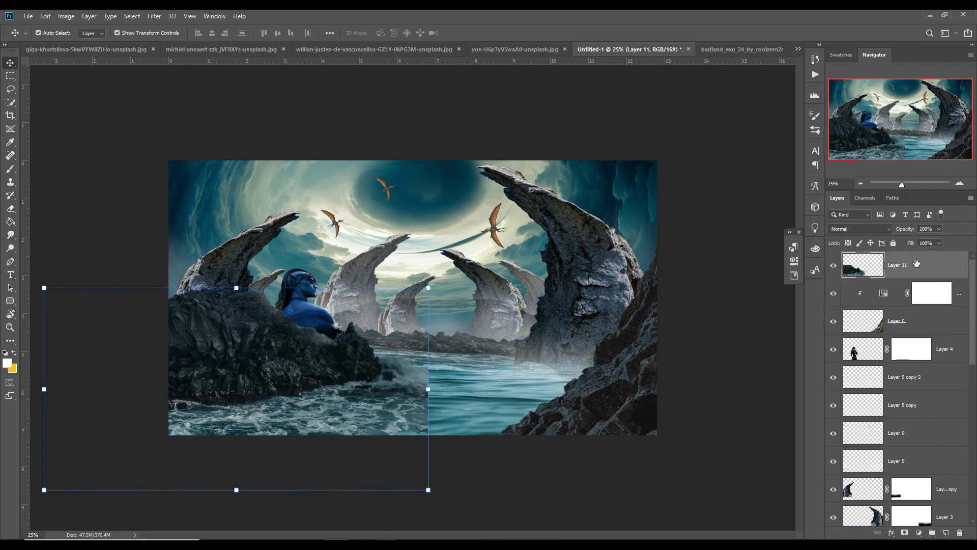
- Scale the rock to 65.54% at lower left and move Layer 11 below the figure's Layer 4
{"action": "left_click_drag", "start_coordinate": [428, 287], "coordinate": [299, 356]}
{"action": "left_click_drag", "start_coordinate": [218, 420], "coordinate": [241, 363]}
{"action": "left_click_drag", "start_coordinate": [236, 364], "coordinate": [236, 365]}
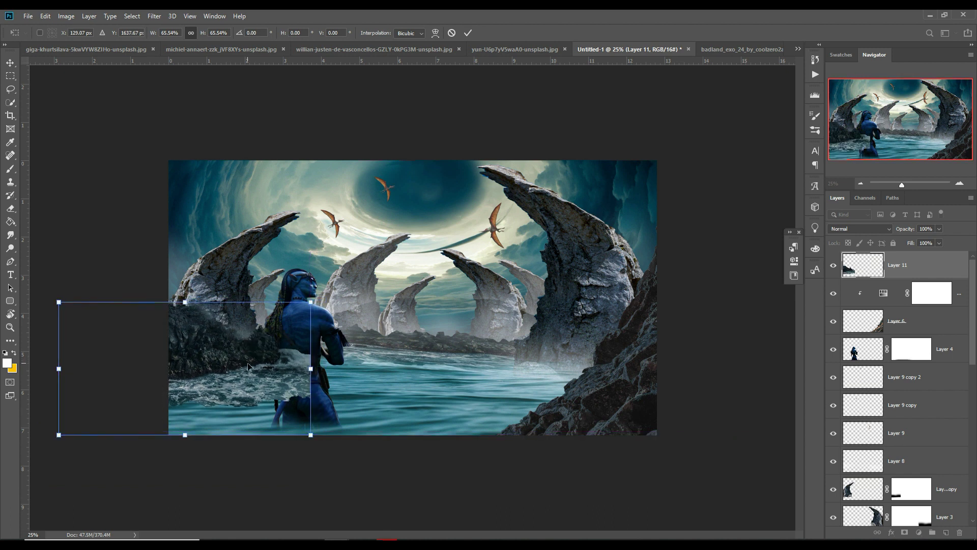
{"action": "left_click", "coordinate": [467, 32]}
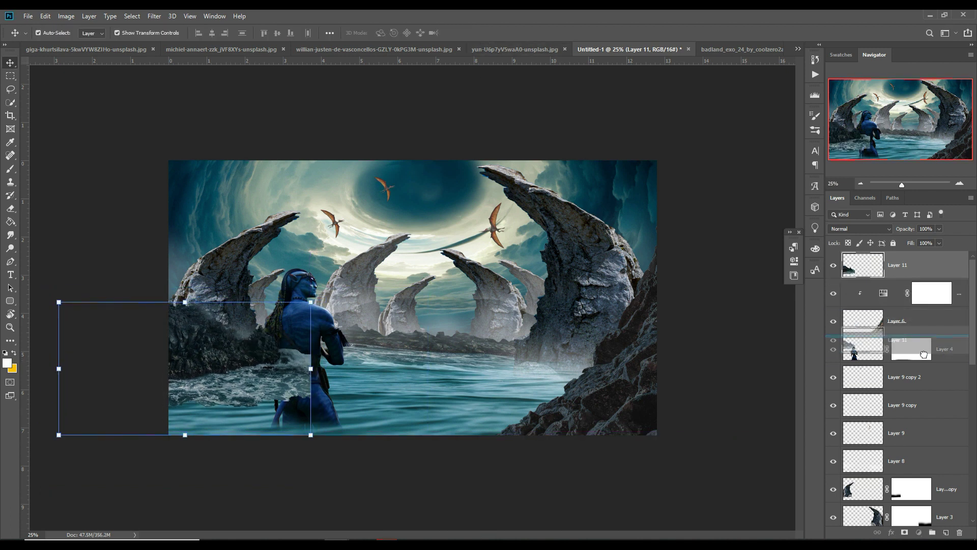
{"action": "left_click_drag", "start_coordinate": [923, 362], "coordinate": [923, 362]}
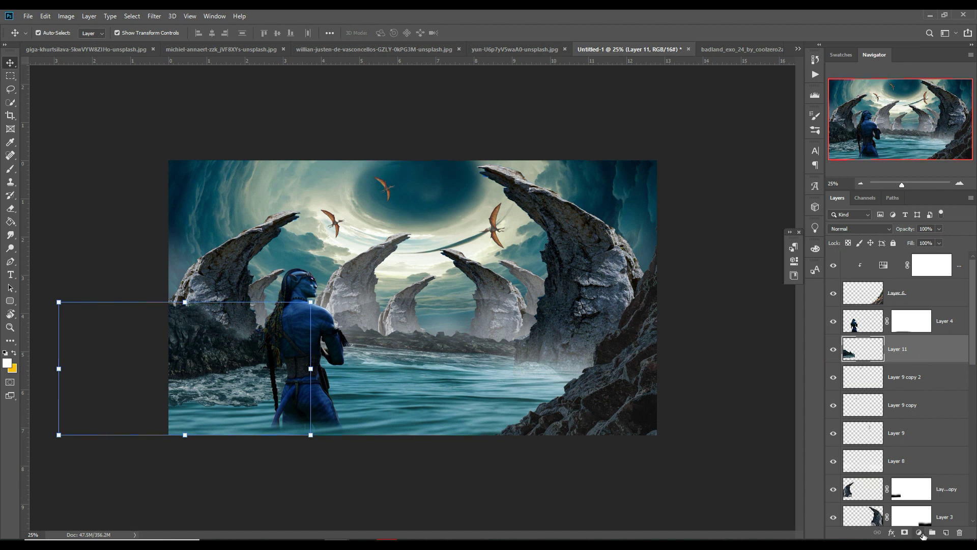
- Add a mask to Layer 11 and softly brush away the rock's foamy water at lower left
{"action": "left_click", "coordinate": [905, 532]}
{"action": "key", "text": "b"}
{"action": "mouse_move", "coordinate": [299, 447]}
{"action": "left_mouse_down"}
{"action": "mouse_move", "coordinate": [277, 437]}
{"action": "mouse_move", "coordinate": [262, 449]}
{"action": "mouse_move", "coordinate": [241, 435]}
{"action": "mouse_move", "coordinate": [196, 447]}
{"action": "mouse_move", "coordinate": [305, 421]}
{"action": "mouse_move", "coordinate": [269, 399]}
{"action": "mouse_move", "coordinate": [312, 415]}
{"action": "mouse_move", "coordinate": [279, 421]}
{"action": "mouse_move", "coordinate": [316, 414]}
{"action": "mouse_move", "coordinate": [304, 355]}
{"action": "mouse_move", "coordinate": [229, 331]}
{"action": "mouse_move", "coordinate": [196, 345]}
{"action": "mouse_move", "coordinate": [238, 333]}
{"action": "mouse_move", "coordinate": [212, 317]}
{"action": "mouse_move", "coordinate": [174, 366]}
{"action": "mouse_move", "coordinate": [187, 338]}
{"action": "left_mouse_up"}
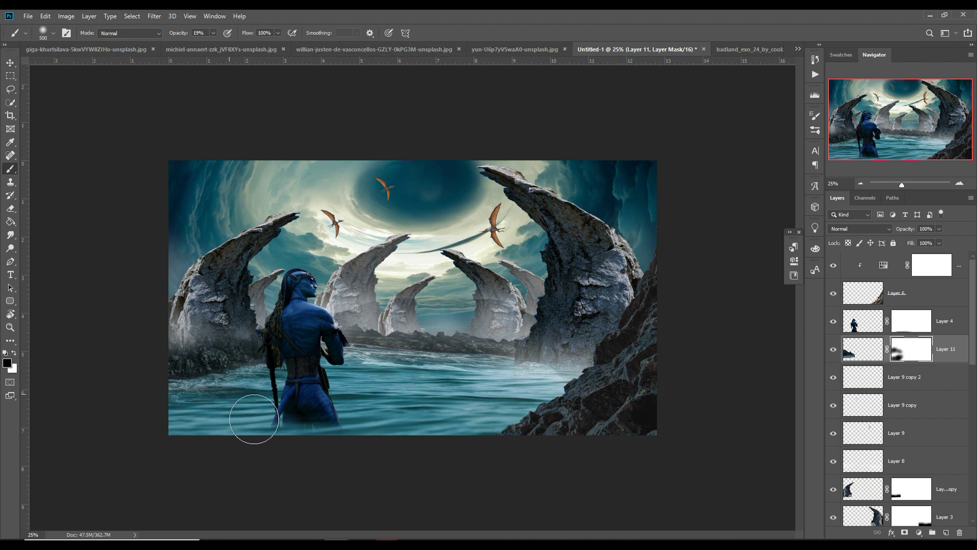
{"action": "key", "text": "v"}
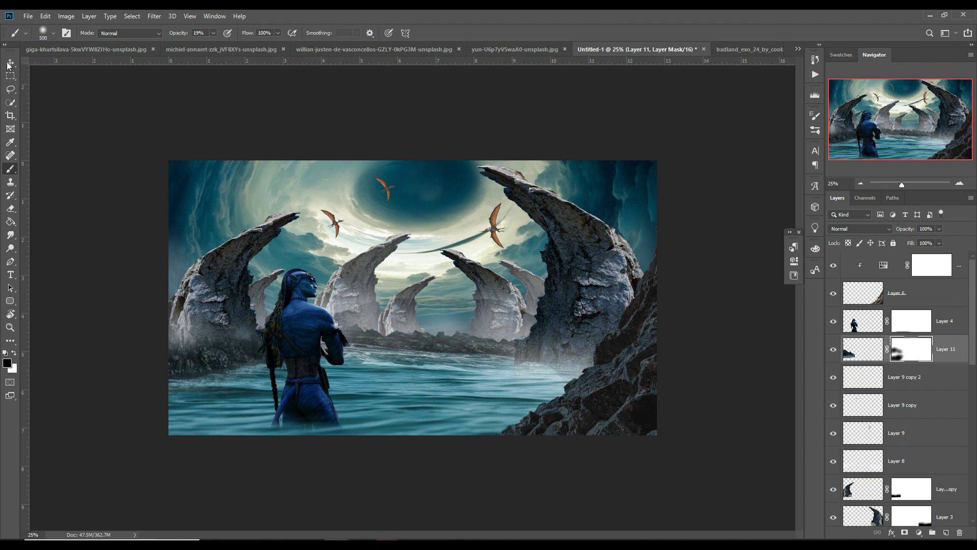
{"action": "right_click", "coordinate": [954, 339]}
- Duplicate the rock layer, scale the copy to about 86%, flip it horizontally and place it lower right
{"action": "left_click", "coordinate": [845, 164]}
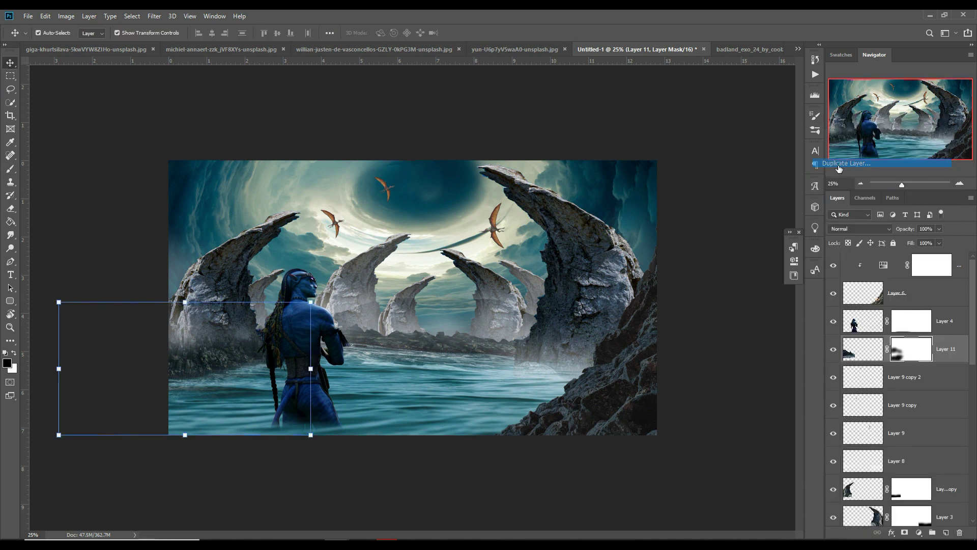
{"action": "left_click", "coordinate": [566, 163]}
{"action": "left_click_drag", "start_coordinate": [59, 302], "coordinate": [91, 317]}
{"action": "mouse_move", "coordinate": [255, 359]}
{"action": "left_mouse_down"}
{"action": "mouse_move", "coordinate": [600, 359]}
{"action": "mouse_move", "coordinate": [550, 372]}
{"action": "left_mouse_up"}
{"action": "left_click", "coordinate": [45, 16]}
{"action": "mouse_move", "coordinate": [61, 249]}
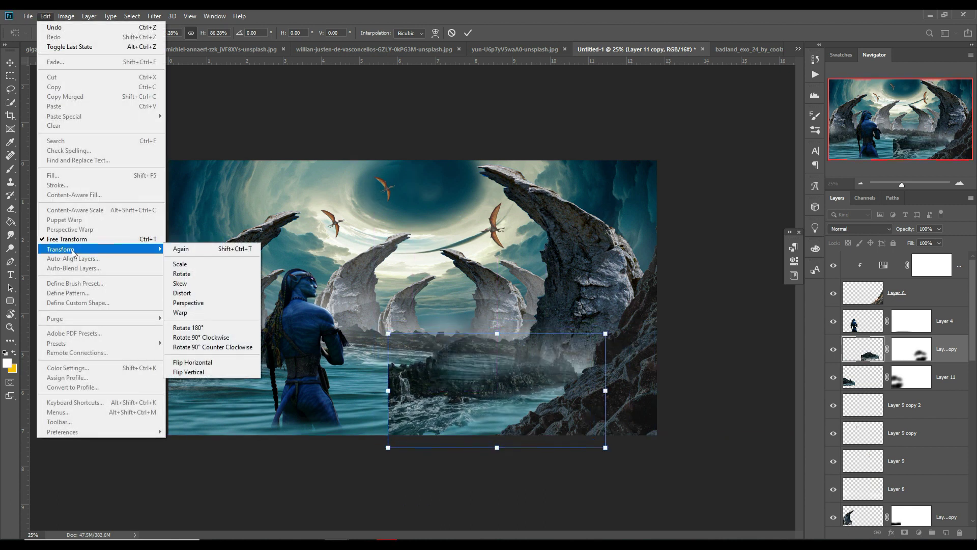
{"action": "left_click", "coordinate": [199, 363]}
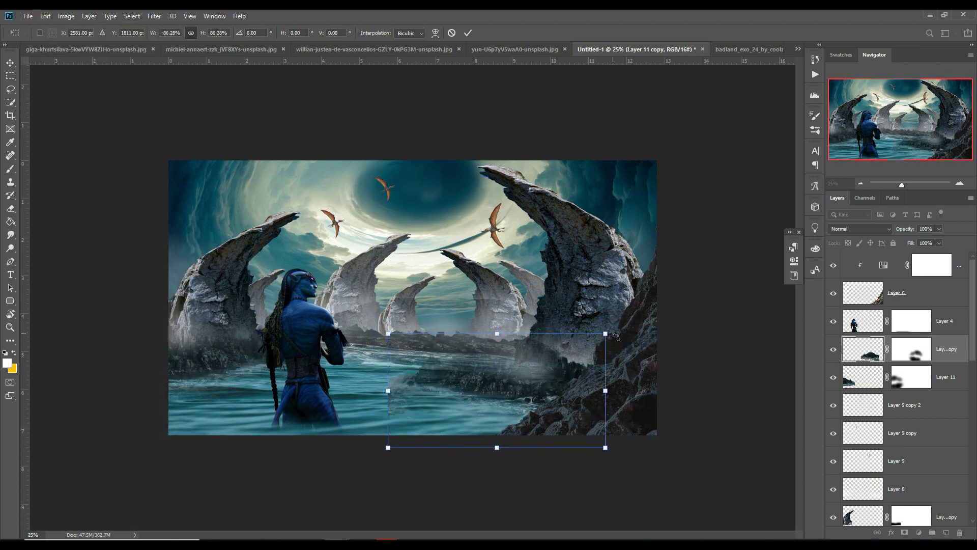
{"action": "left_click_drag", "start_coordinate": [571, 375], "coordinate": [665, 360]}
{"action": "key", "text": "Up"}
{"action": "key", "text": "Up"}
{"action": "key", "text": "Up"}
{"action": "key", "text": "Up"}
{"action": "key", "text": "Right"}
{"action": "key", "text": "Right"}
{"action": "key", "text": "Right"}
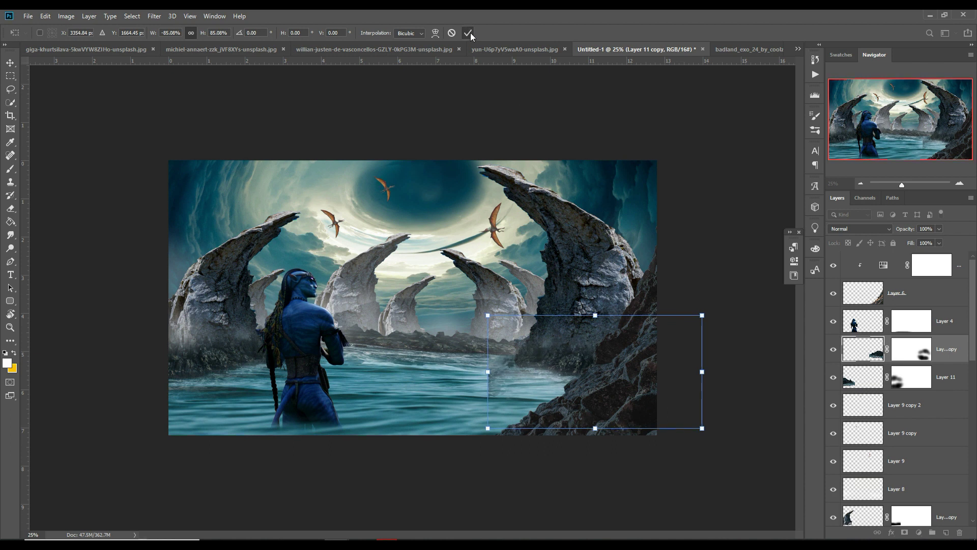
{"action": "left_click", "coordinate": [471, 34]}
- Paint the copy's mask to blend away its hard water seam
{"action": "left_click", "coordinate": [911, 348]}
{"action": "key", "text": "b"}
{"action": "left_click_drag", "start_coordinate": [502, 418], "coordinate": [504, 405]}
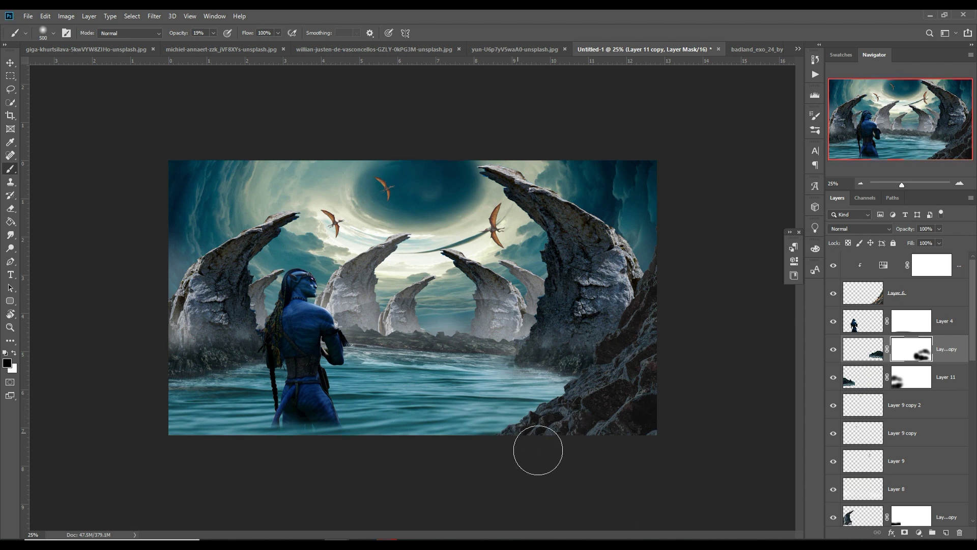
{"action": "left_click", "coordinate": [10, 63]}
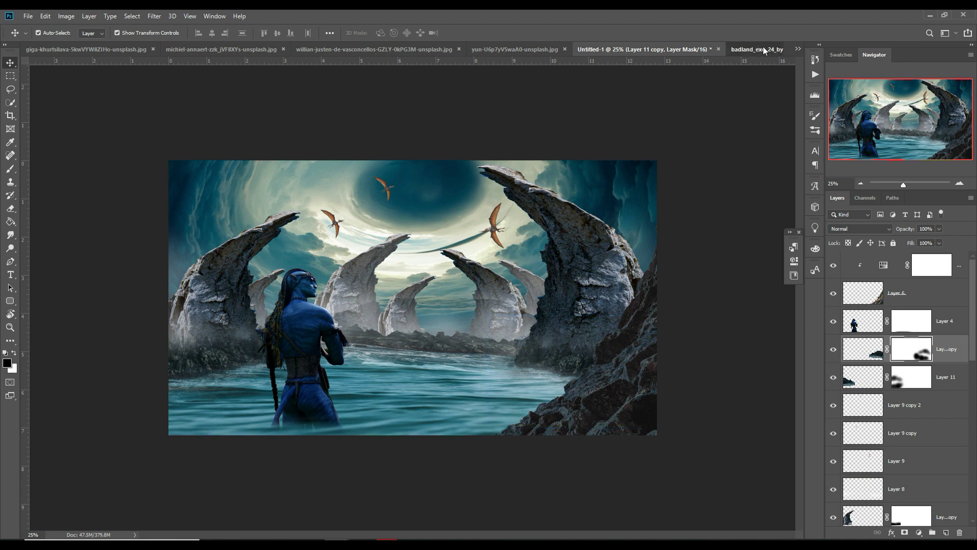
- Bring the badland_exo_24 spire tower into the composite, scaled to about 54% between the arches
{"action": "left_click", "coordinate": [728, 50]}
{"action": "left_click_drag", "start_coordinate": [727, 51], "coordinate": [723, 88]}
{"action": "left_click_drag", "start_coordinate": [730, 271], "coordinate": [469, 299]}
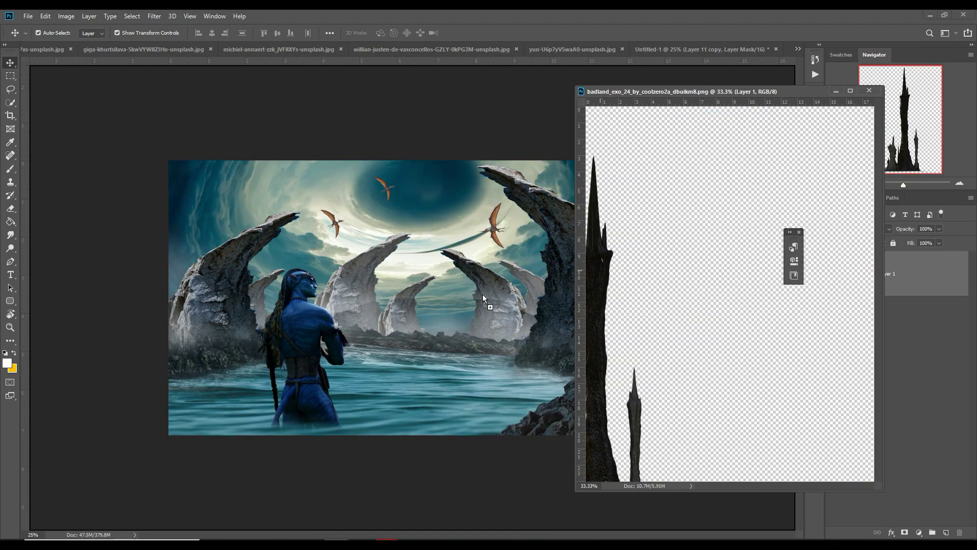
{"action": "left_click", "coordinate": [477, 218]}
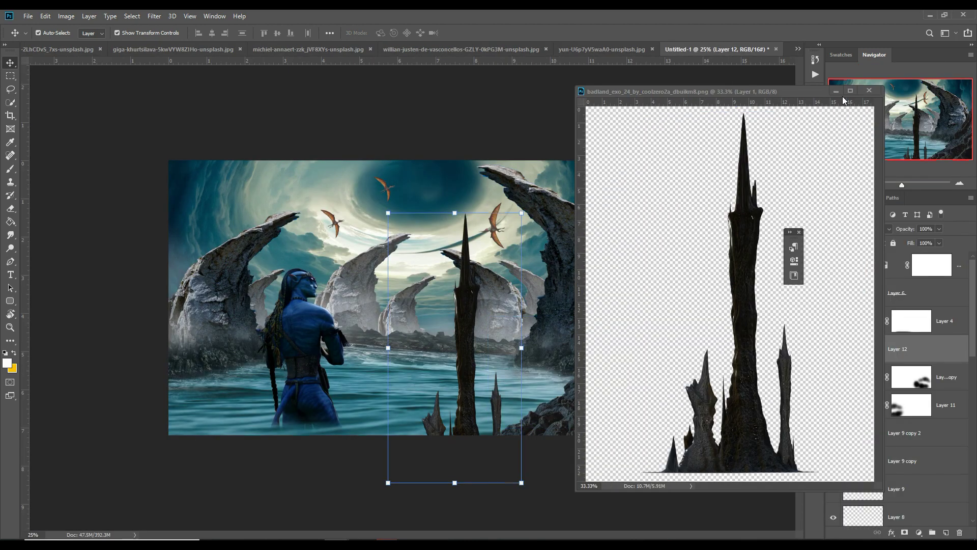
{"action": "left_click", "coordinate": [836, 91]}
{"action": "left_click_drag", "start_coordinate": [530, 215], "coordinate": [459, 338]}
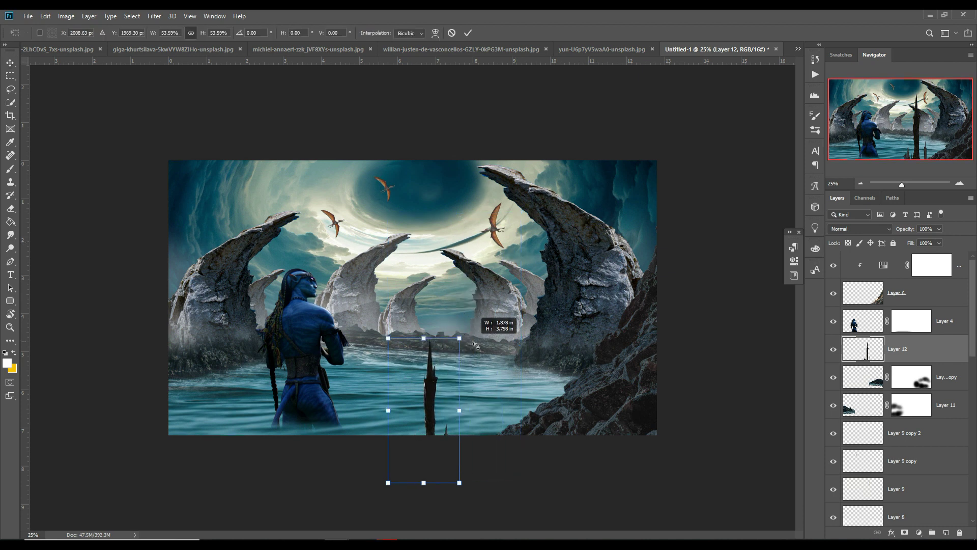
{"action": "left_click_drag", "start_coordinate": [423, 432], "coordinate": [440, 304]}
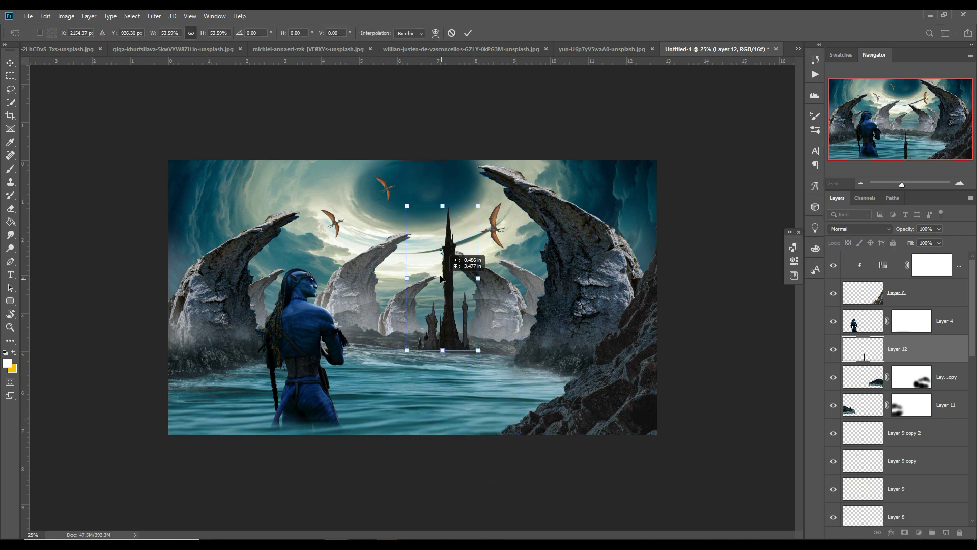
{"action": "left_click", "coordinate": [468, 33]}
- Move tower Layer 12 down just above sky Layer 7 and resize it to 96.77%, shifted slightly left
{"action": "scroll", "coordinate": [900, 397], "scroll_direction": "down", "scroll_amount": 2}
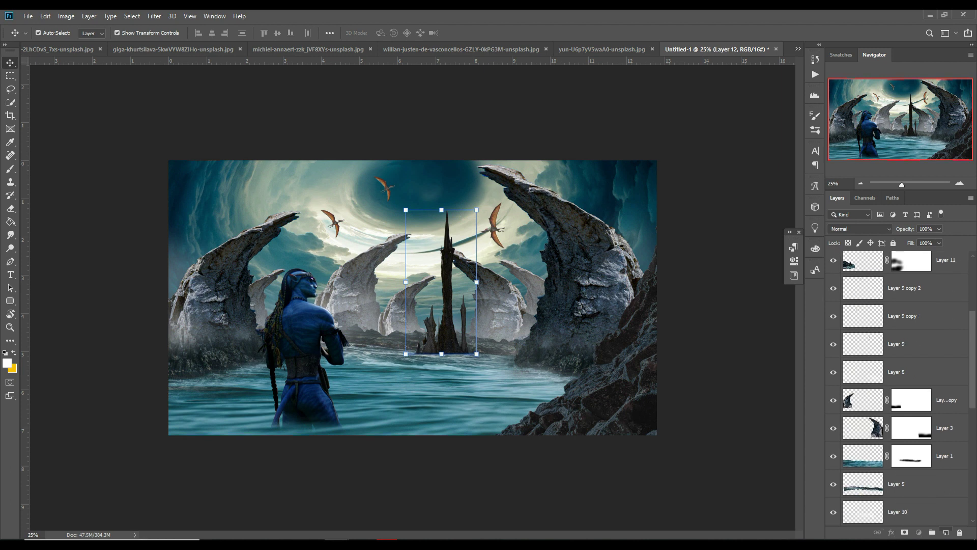
{"action": "left_click_drag", "start_coordinate": [898, 287], "coordinate": [955, 499]}
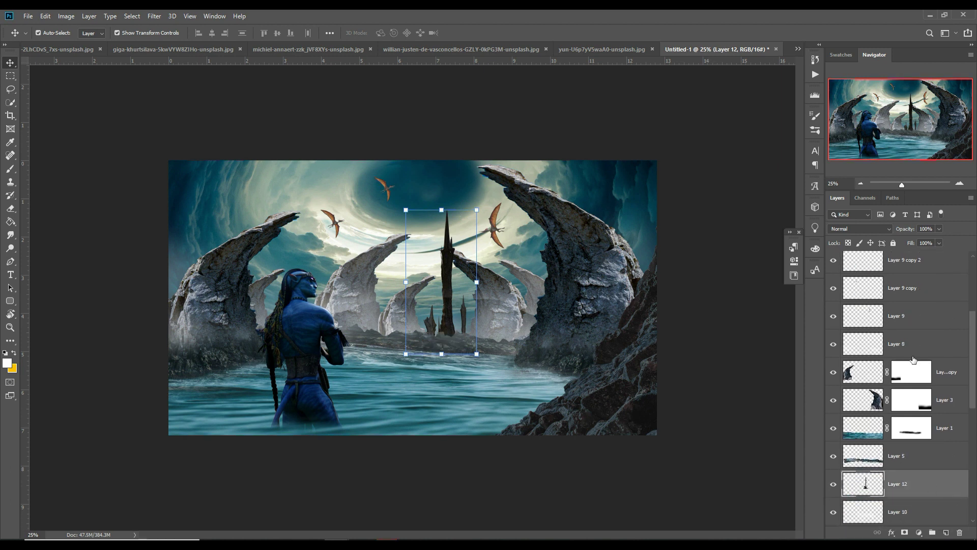
{"action": "left_click", "coordinate": [833, 344]}
{"action": "scroll", "coordinate": [838, 463], "scroll_direction": "down", "scroll_amount": 1}
{"action": "left_click", "coordinate": [834, 484]}
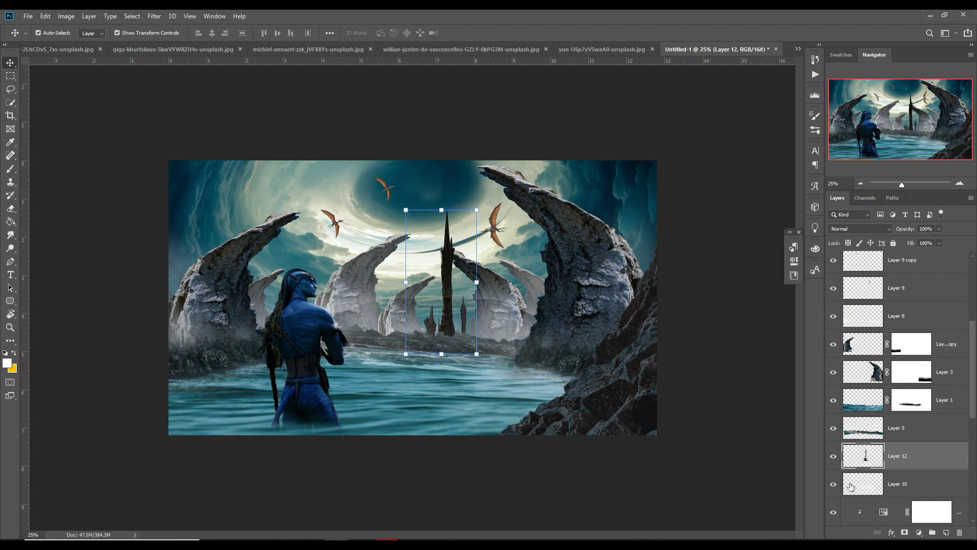
{"action": "scroll", "coordinate": [851, 486], "scroll_direction": "down", "scroll_amount": 3}
{"action": "scroll", "coordinate": [851, 486], "scroll_direction": "down", "scroll_amount": 3}
{"action": "scroll", "coordinate": [853, 478], "scroll_direction": "down", "scroll_amount": 2}
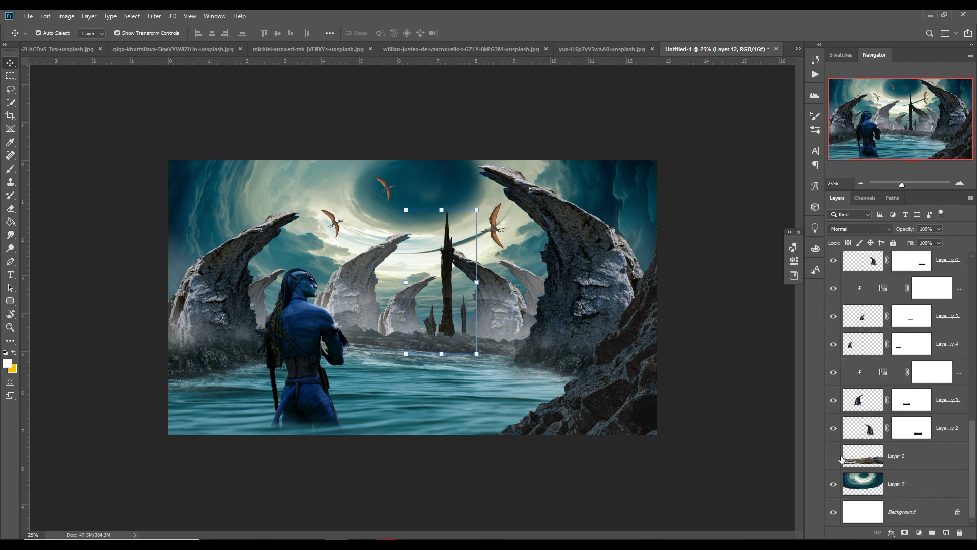
{"action": "scroll", "coordinate": [839, 458], "scroll_direction": "up", "scroll_amount": 6}
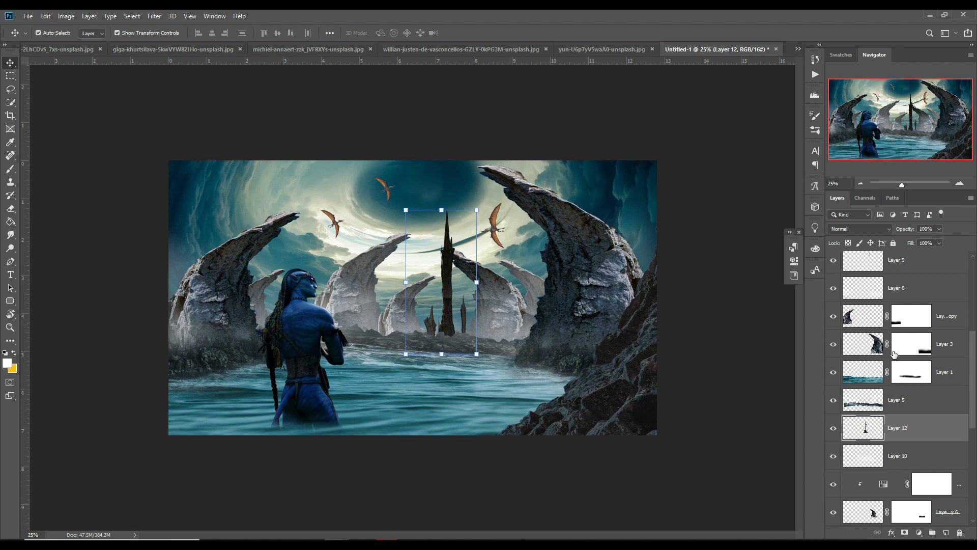
{"action": "mouse_move", "coordinate": [942, 445]}
{"action": "left_mouse_down"}
{"action": "mouse_move", "coordinate": [880, 535]}
{"action": "mouse_move", "coordinate": [952, 509]}
{"action": "left_mouse_up"}
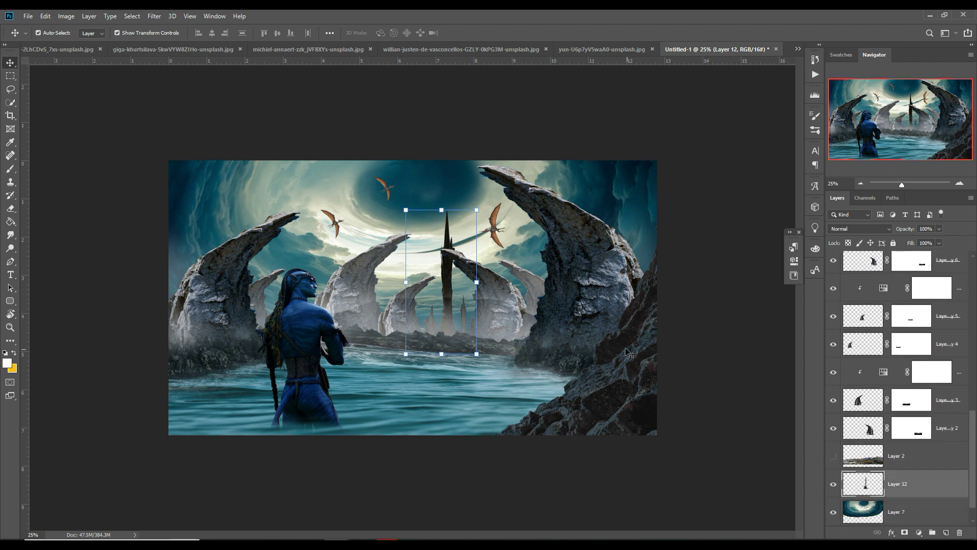
{"action": "left_click_drag", "start_coordinate": [477, 220], "coordinate": [458, 246]}
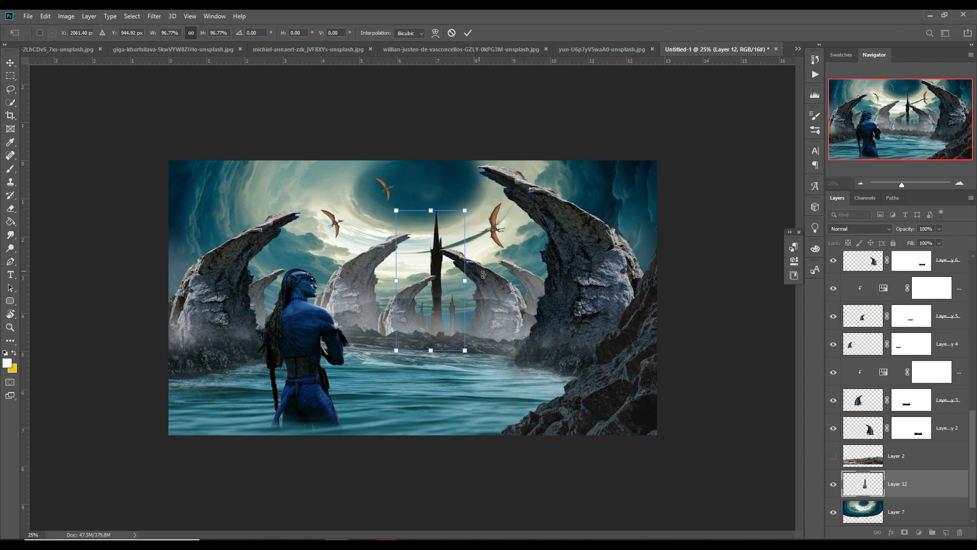
{"action": "left_click", "coordinate": [11, 65]}
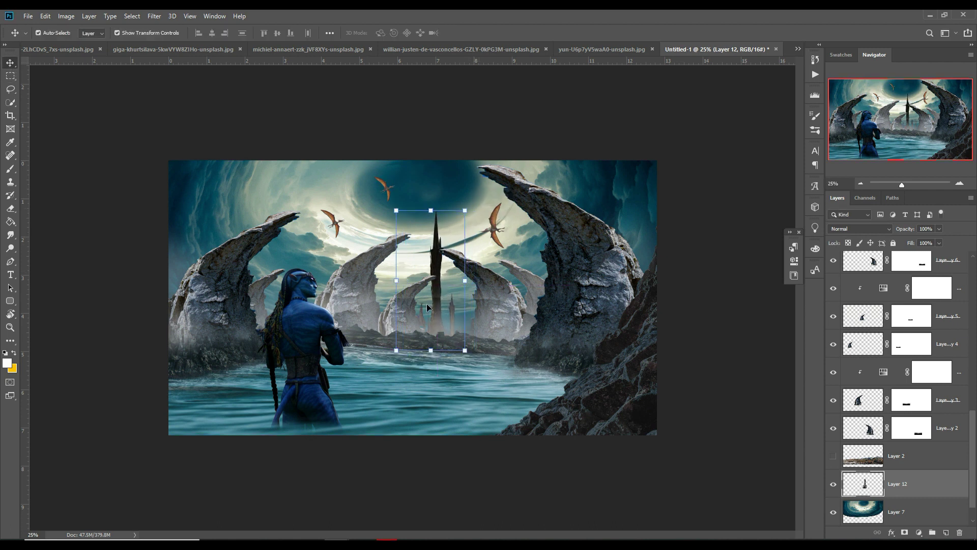
{"action": "scroll", "coordinate": [947, 355], "scroll_direction": "up", "scroll_amount": 3}
{"action": "scroll", "coordinate": [916, 330], "scroll_direction": "up", "scroll_amount": 2}
- Add a new Layer 13 above the figure's Layer 4 and set up a black Brush
{"action": "scroll", "coordinate": [896, 310], "scroll_direction": "up", "scroll_amount": 3}
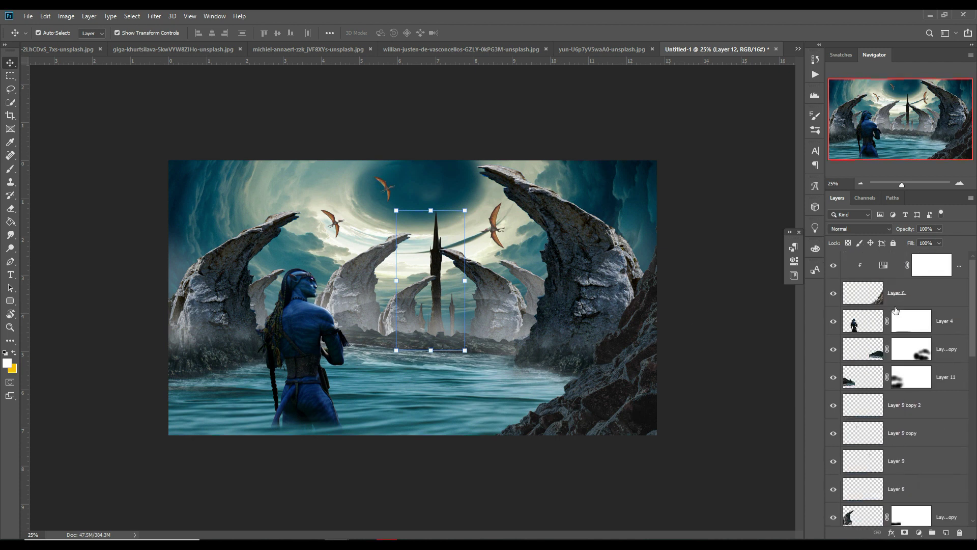
{"action": "left_click", "coordinate": [949, 326]}
{"action": "left_click", "coordinate": [947, 533]}
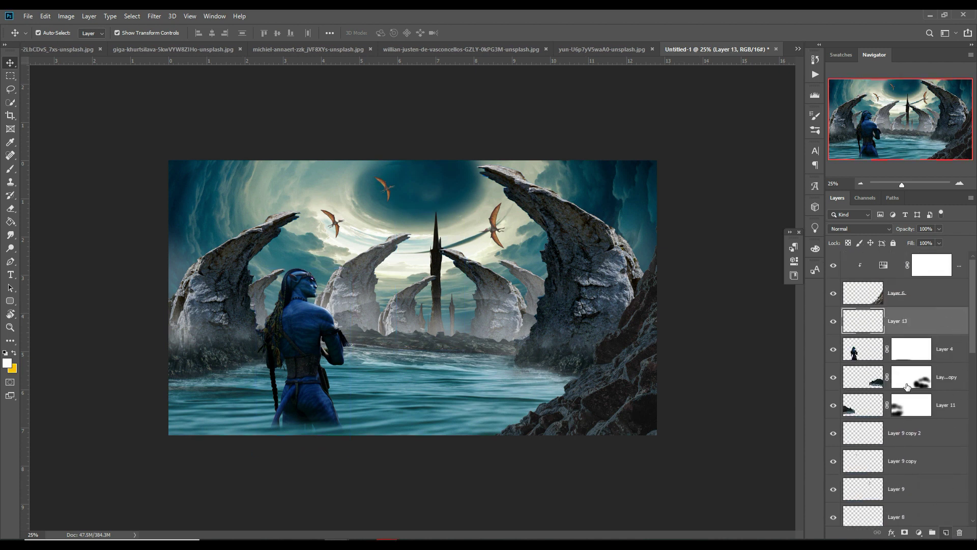
{"action": "left_click", "coordinate": [11, 171]}
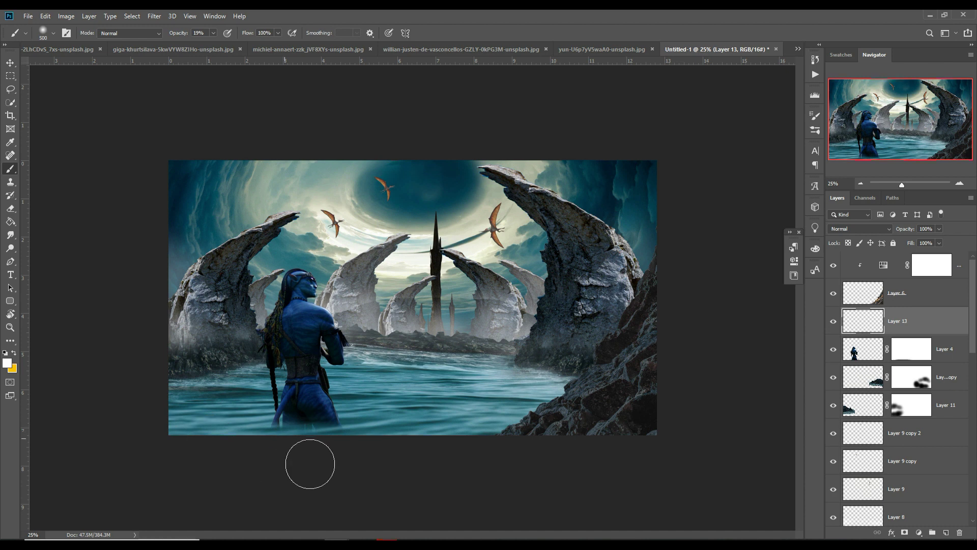
{"action": "left_click", "coordinate": [7, 363]}
{"action": "left_click", "coordinate": [708, 393]}
{"action": "left_click", "coordinate": [919, 255]}
- Paint soft black over the water and rock bases along the lower left and right edges
{"action": "mouse_move", "coordinate": [296, 476]}
{"action": "left_mouse_down"}
{"action": "mouse_move", "coordinate": [334, 460]}
{"action": "mouse_move", "coordinate": [277, 484]}
{"action": "mouse_move", "coordinate": [227, 489]}
{"action": "mouse_move", "coordinate": [230, 480]}
{"action": "left_mouse_up"}
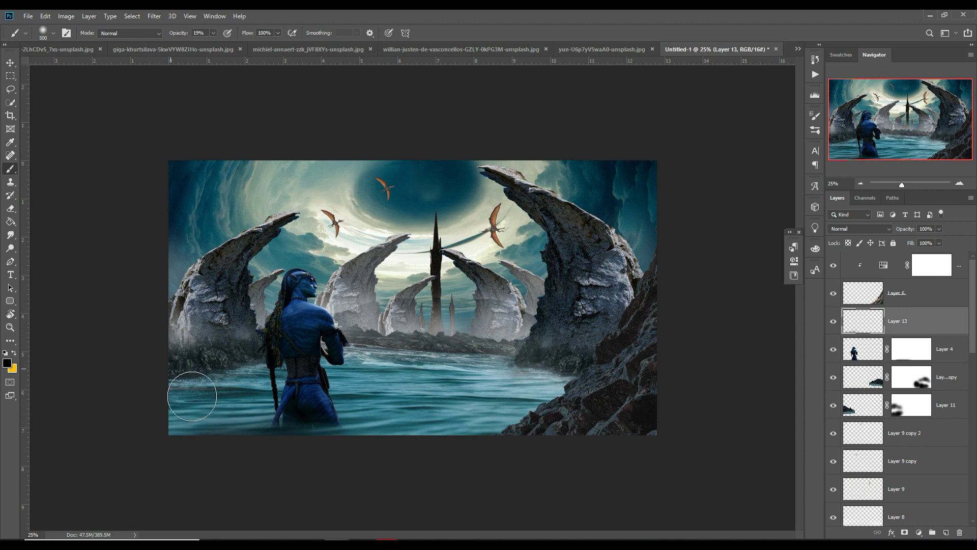
{"action": "left_click_drag", "start_coordinate": [196, 351], "coordinate": [137, 410]}
{"action": "left_click_drag", "start_coordinate": [198, 328], "coordinate": [113, 421]}
{"action": "left_click_drag", "start_coordinate": [201, 346], "coordinate": [147, 483]}
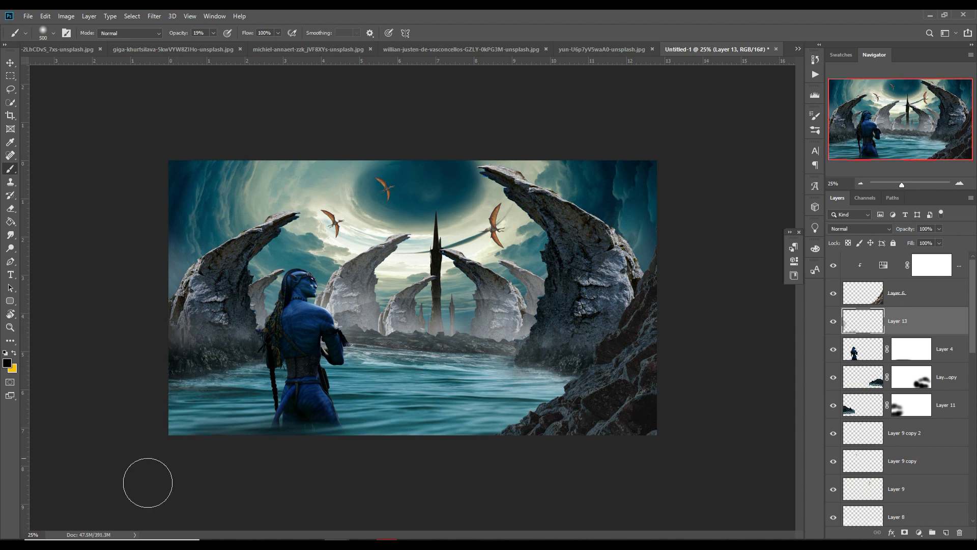
{"action": "mouse_move", "coordinate": [676, 367]}
{"action": "left_mouse_down"}
{"action": "mouse_move", "coordinate": [659, 301]}
{"action": "mouse_move", "coordinate": [633, 388]}
{"action": "mouse_move", "coordinate": [601, 408]}
{"action": "left_mouse_up"}
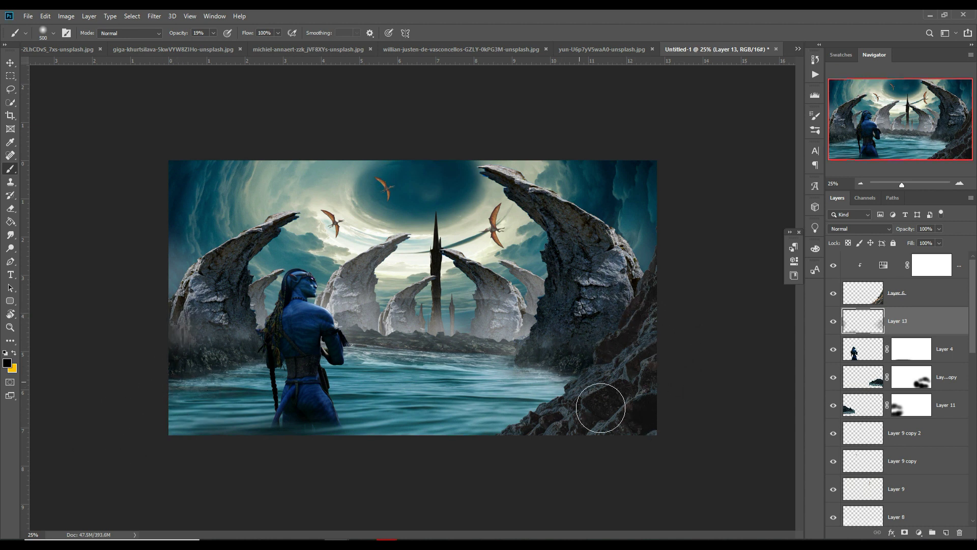
{"action": "mouse_move", "coordinate": [259, 359]}
{"action": "left_mouse_down"}
{"action": "mouse_move", "coordinate": [272, 338]}
{"action": "mouse_move", "coordinate": [246, 310]}
{"action": "mouse_move", "coordinate": [183, 411]}
{"action": "mouse_move", "coordinate": [200, 393]}
{"action": "left_mouse_up"}
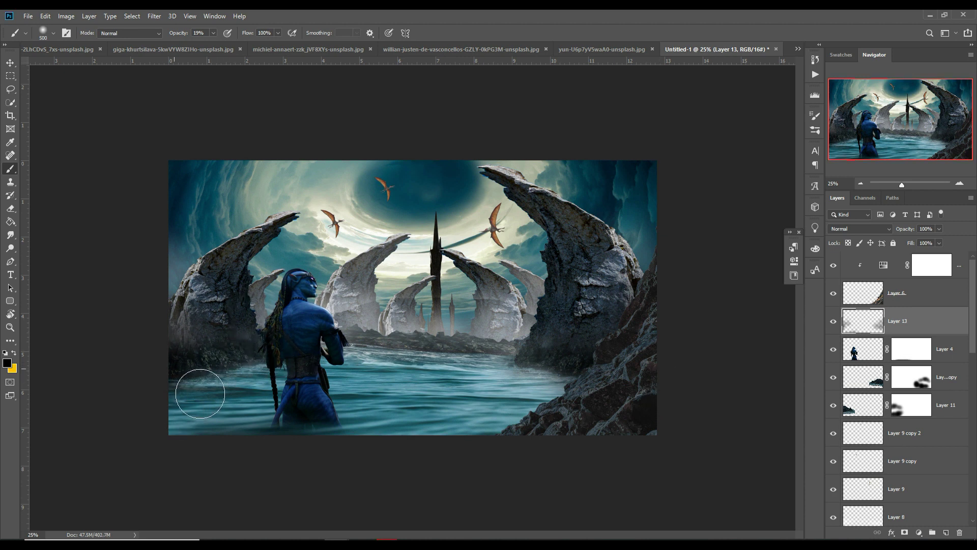
{"action": "left_click_drag", "start_coordinate": [356, 366], "coordinate": [344, 372]}
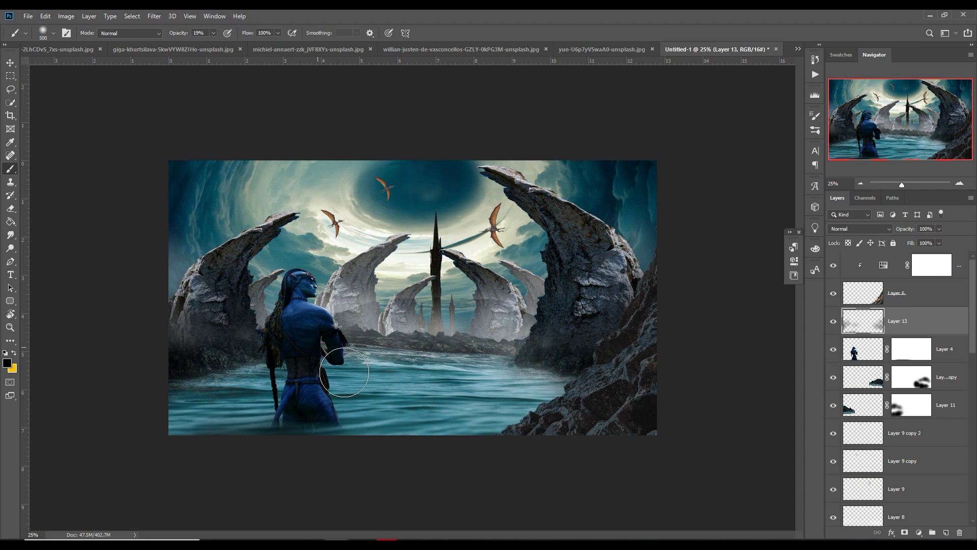
{"action": "key", "text": "v"}
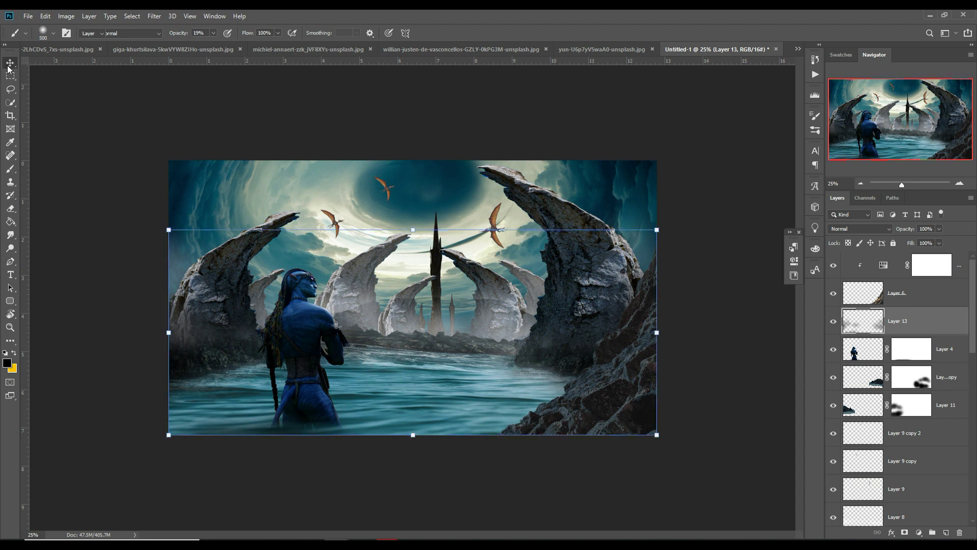
{"action": "scroll", "coordinate": [937, 326], "scroll_direction": "down", "scroll_amount": 2}
{"action": "scroll", "coordinate": [936, 324], "scroll_direction": "down", "scroll_amount": 2}
{"action": "scroll", "coordinate": [935, 323], "scroll_direction": "down", "scroll_amount": 2}
{"action": "scroll", "coordinate": [935, 324], "scroll_direction": "down", "scroll_amount": 2}
{"action": "scroll", "coordinate": [936, 324], "scroll_direction": "down", "scroll_amount": 3}
- Add a Hue/Saturation layer clipped to the Layer 7 sky, with Saturation -28 and Lightness +8
{"action": "left_click", "coordinate": [911, 478]}
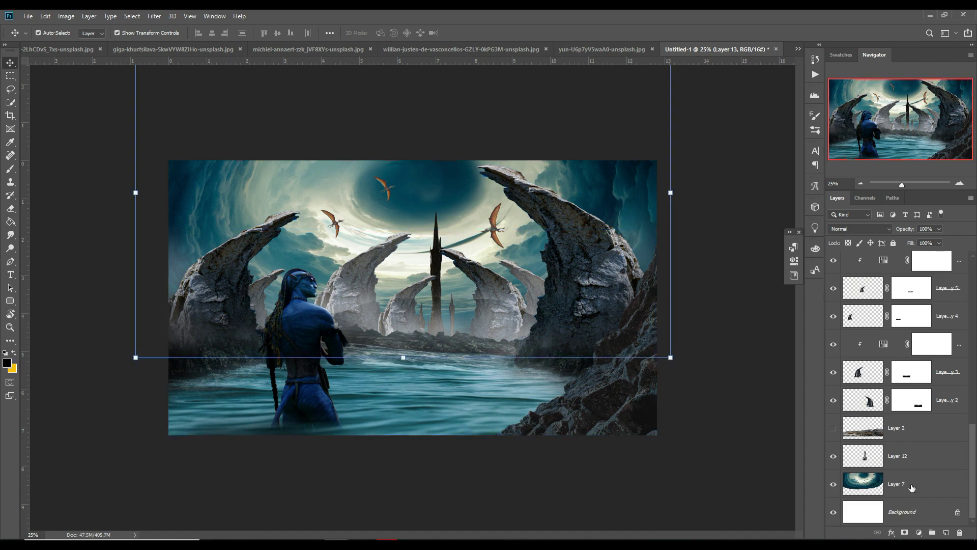
{"action": "left_click", "coordinate": [919, 532]}
{"action": "left_click", "coordinate": [924, 433]}
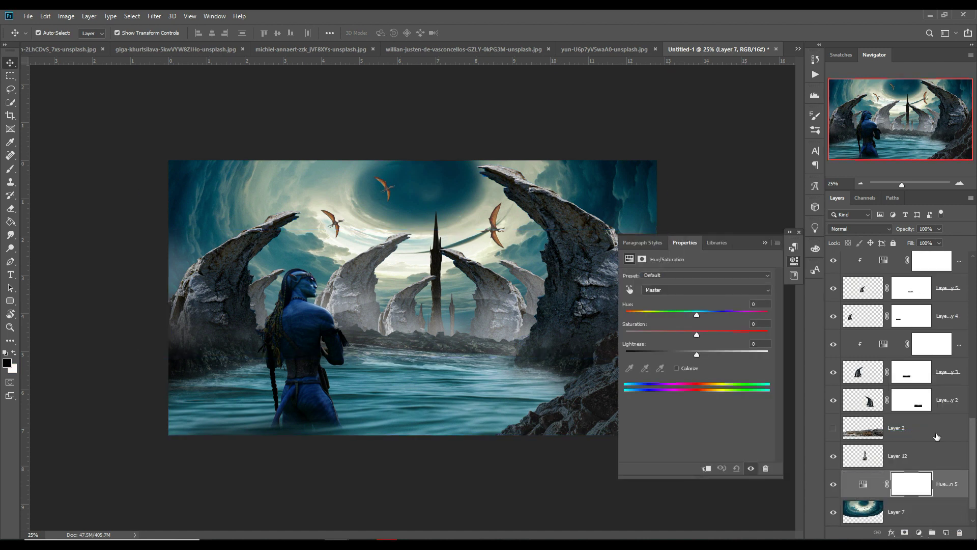
{"action": "left_click", "coordinate": [707, 468]}
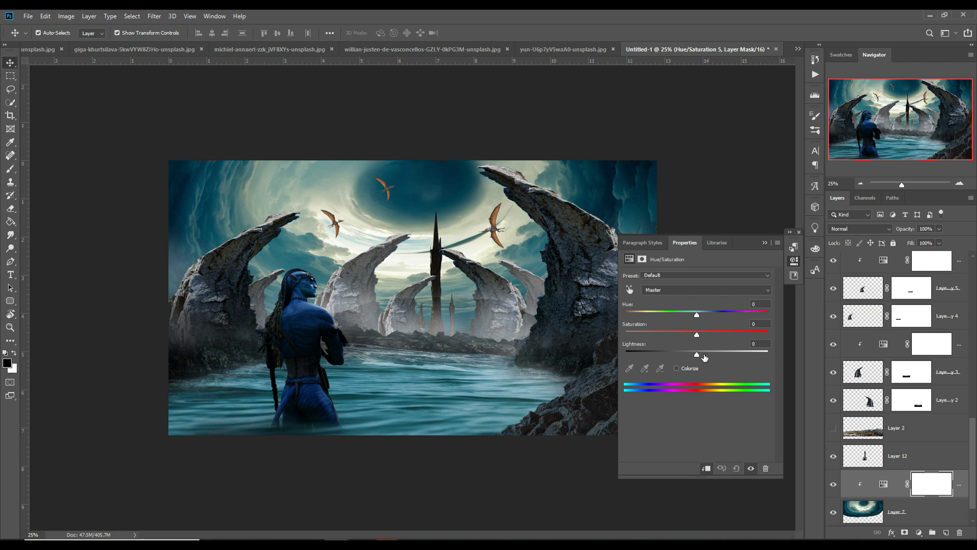
{"action": "left_click_drag", "start_coordinate": [696, 335], "coordinate": [669, 336]}
{"action": "left_click_drag", "start_coordinate": [649, 332], "coordinate": [703, 355]}
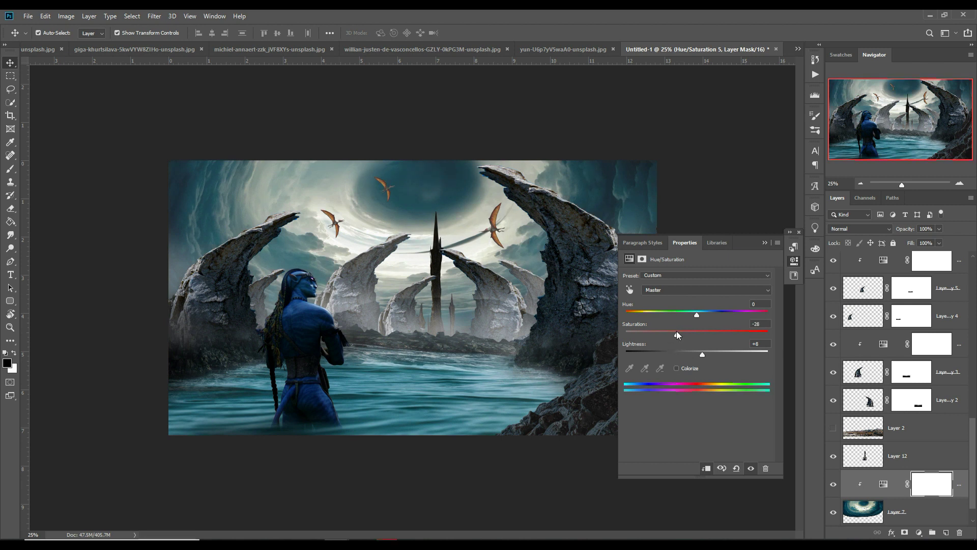
{"action": "left_click", "coordinate": [764, 242]}
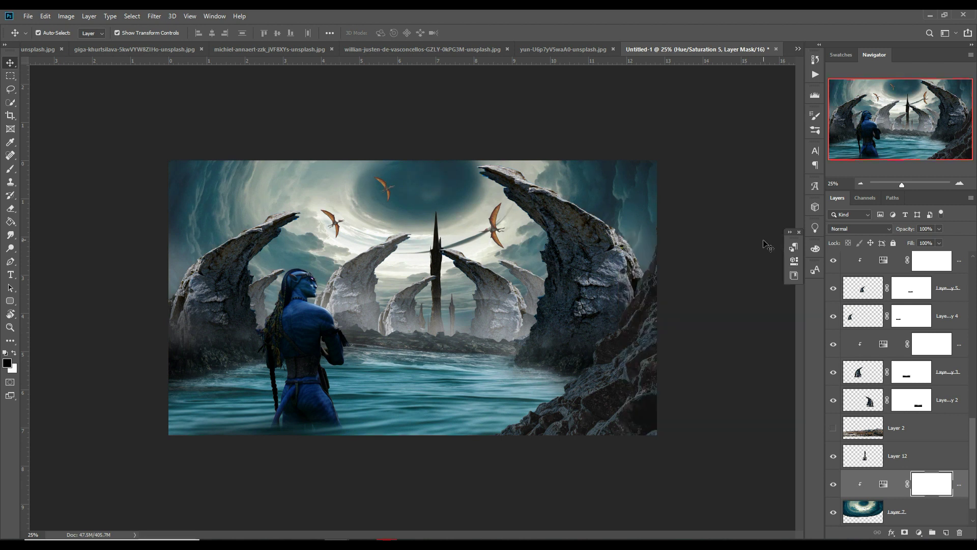
{"action": "scroll", "coordinate": [905, 374], "scroll_direction": "up", "scroll_amount": 3}
{"action": "scroll", "coordinate": [904, 374], "scroll_direction": "up", "scroll_amount": 3}
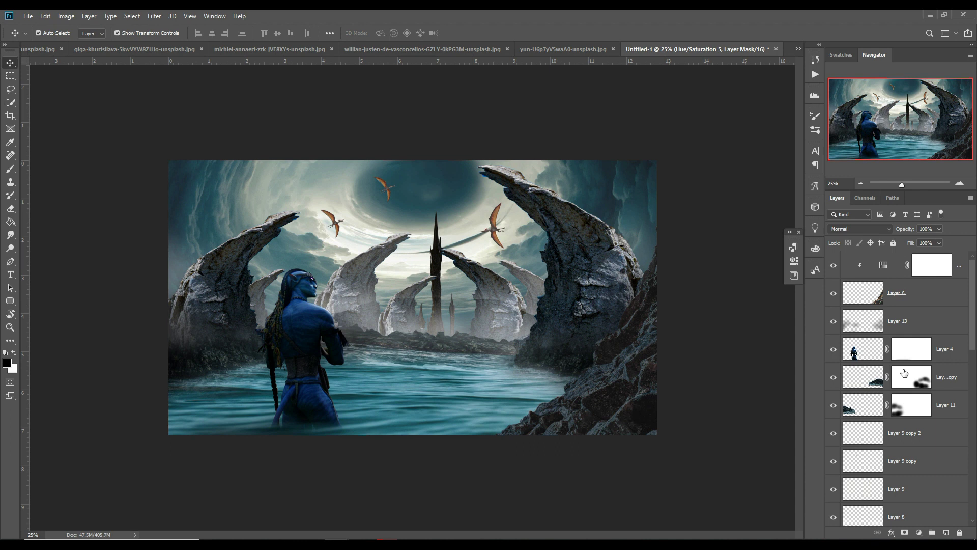
- Create Layer 14 above the figure's Layer 4 as a clipping mask, leaving blending on Normal
{"action": "left_click", "coordinate": [962, 272]}
{"action": "left_click", "coordinate": [596, 256]}
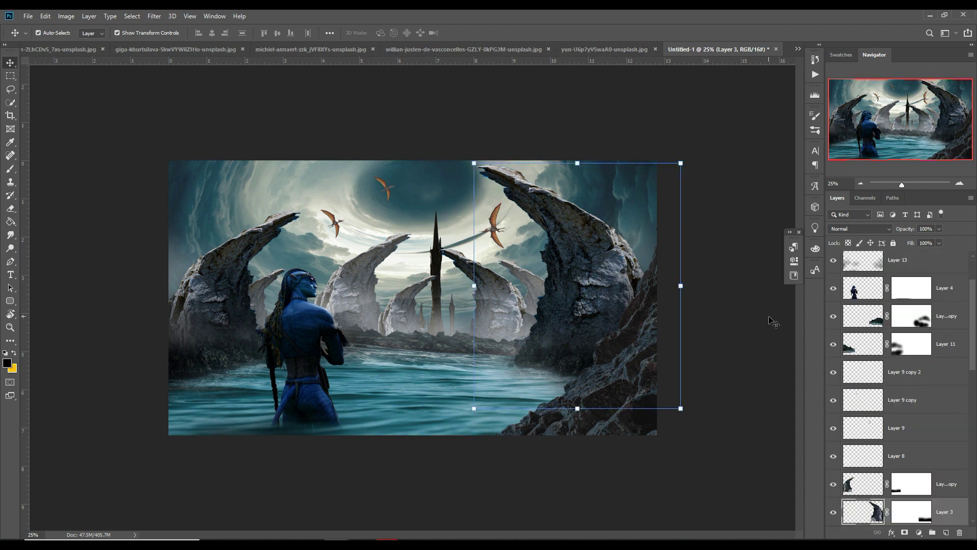
{"action": "left_click", "coordinate": [285, 334]}
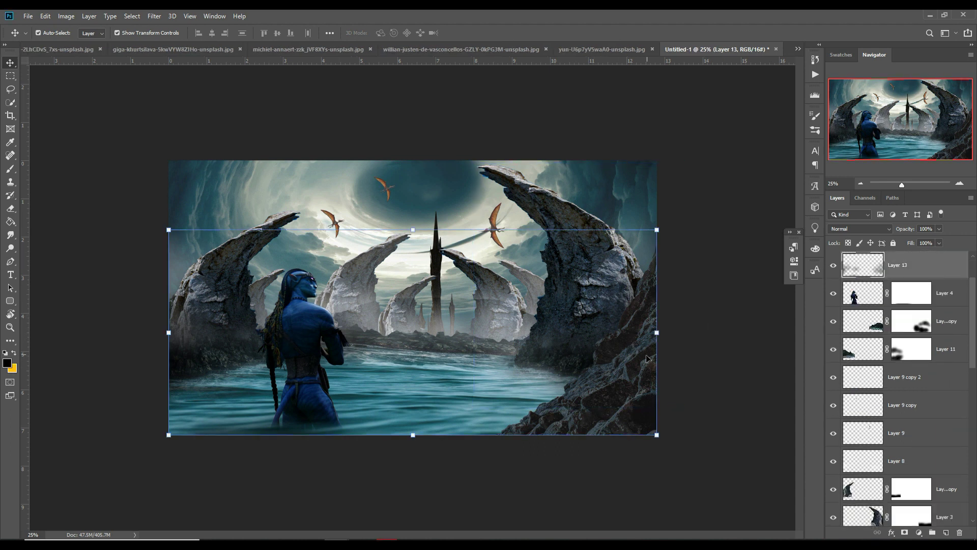
{"action": "left_click", "coordinate": [947, 300]}
{"action": "left_click", "coordinate": [947, 533]}
{"action": "right_click", "coordinate": [924, 291]}
{"action": "left_click", "coordinate": [830, 296]}
{"action": "left_click", "coordinate": [884, 229]}
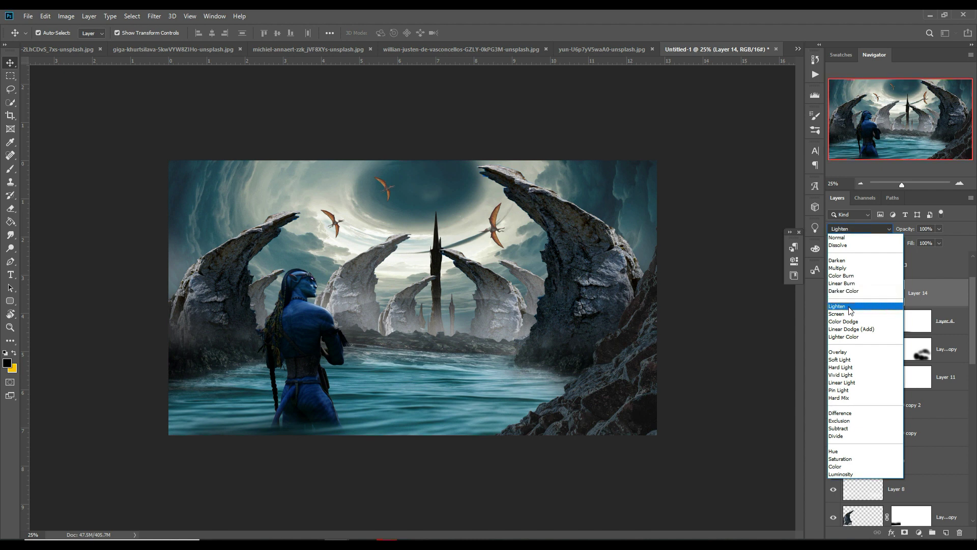
{"action": "left_click", "coordinate": [952, 294]}
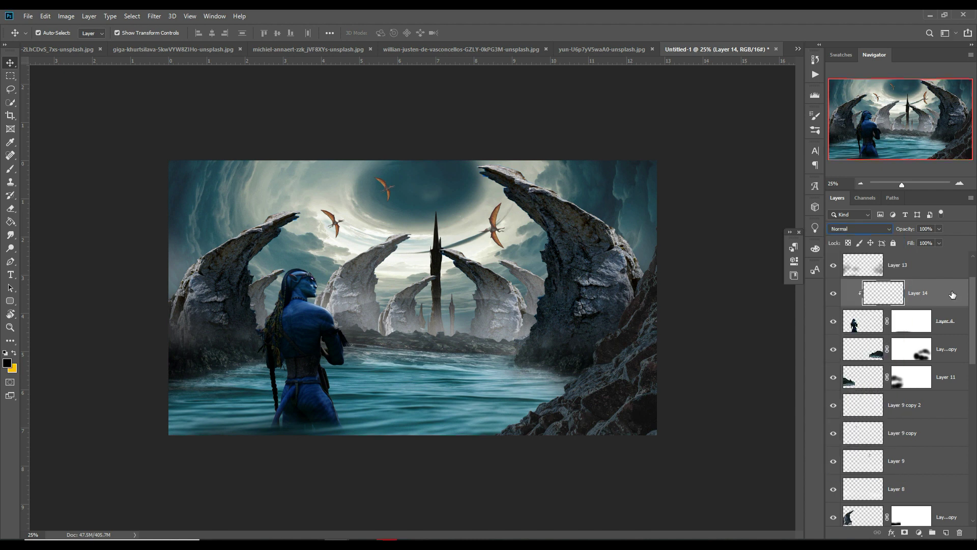
- Add a Levels adjustment clipped to Layer 14 with white input at 95 and its mask inverted to black
{"action": "left_click", "coordinate": [925, 533]}
{"action": "left_click", "coordinate": [922, 394]}
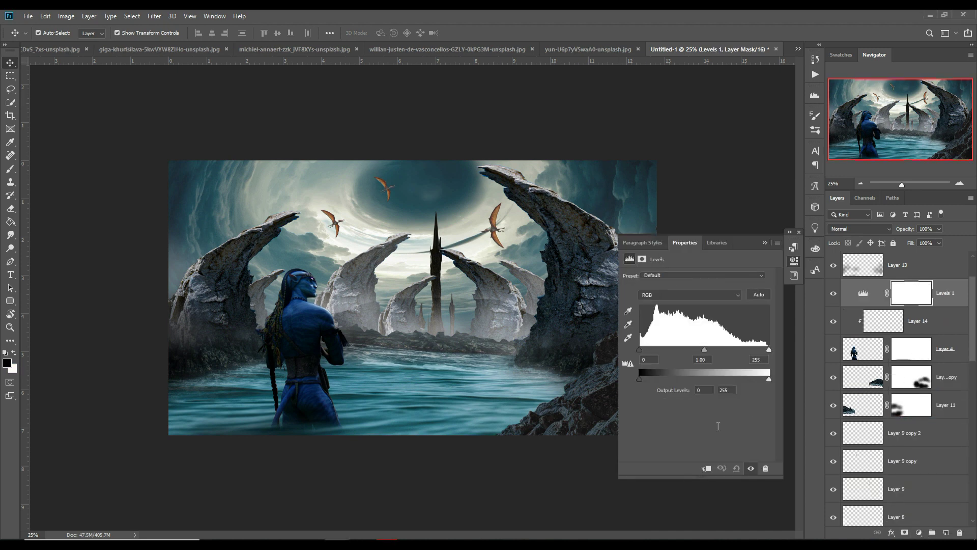
{"action": "left_click", "coordinate": [708, 469]}
{"action": "mouse_move", "coordinate": [768, 349]}
{"action": "left_mouse_down"}
{"action": "mouse_move", "coordinate": [688, 349]}
{"action": "mouse_move", "coordinate": [701, 350]}
{"action": "left_mouse_up"}
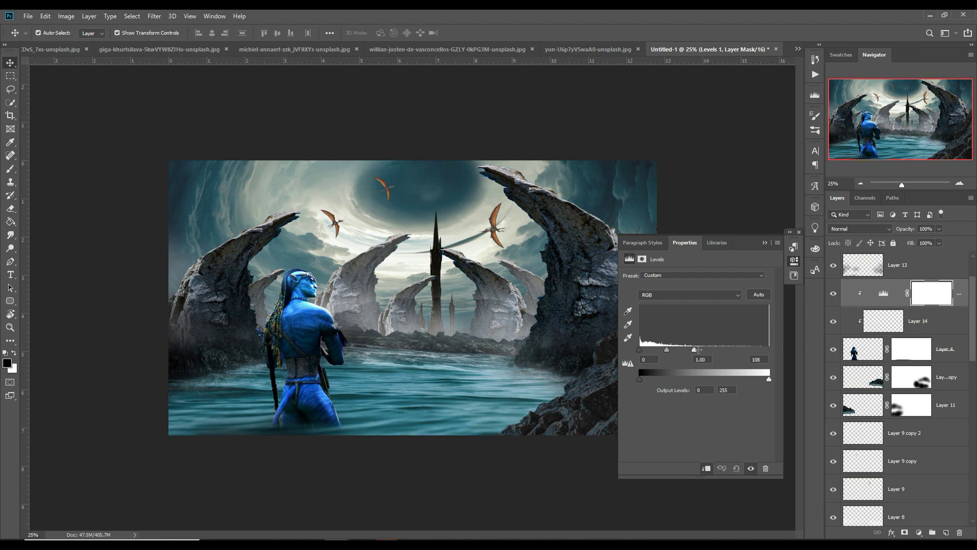
{"action": "left_click", "coordinate": [794, 261]}
{"action": "key", "text": "ctrl+i"}
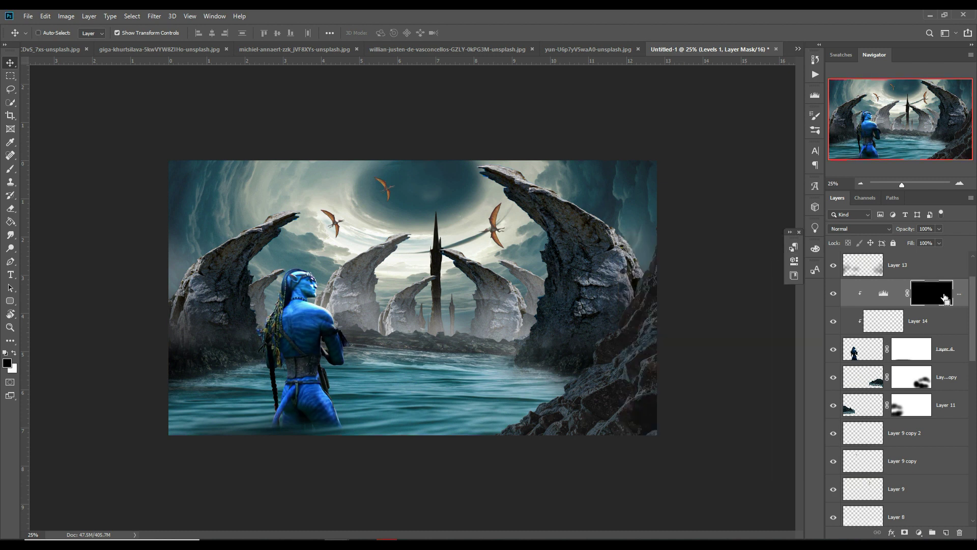
- Switch to a smaller Brush ready to paint in the Levels brightening
{"action": "key", "text": "b"}
{"action": "key", "text": "bracketleft"}
{"action": "key", "text": "bracketleft"}
{"action": "key", "text": "bracketleft"}
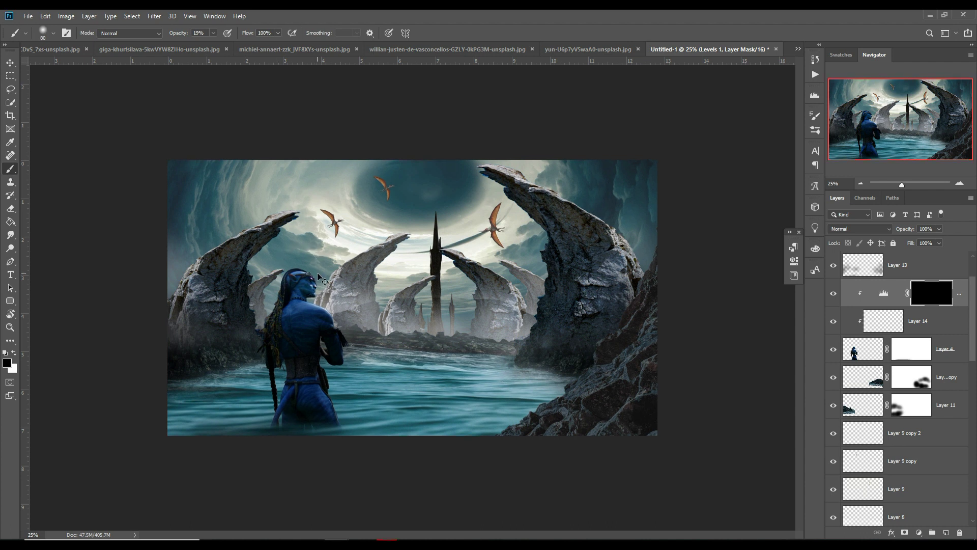
{"action": "scroll", "coordinate": [317, 277], "scroll_direction": "up", "scroll_amount": 3}
{"action": "scroll", "coordinate": [404, 319], "scroll_direction": "down", "scroll_amount": 2}
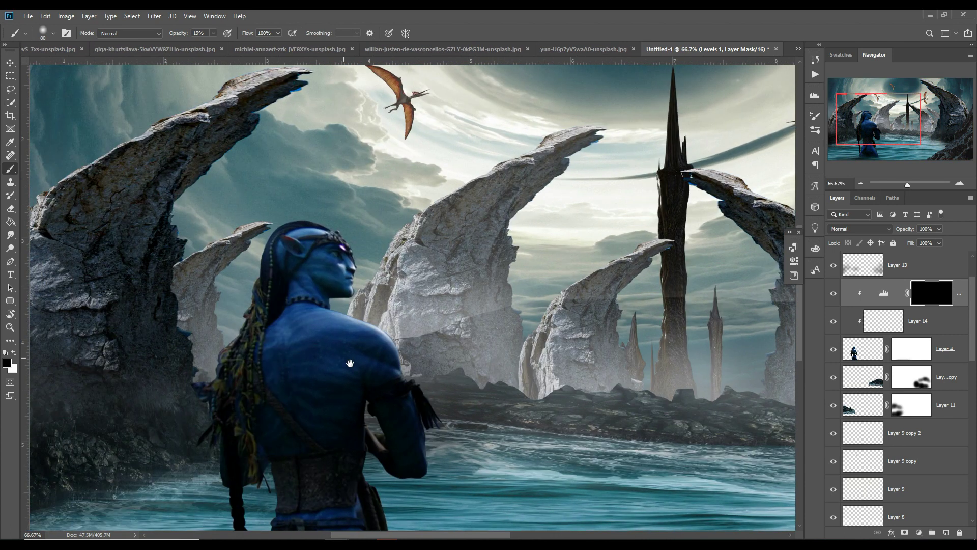
{"action": "scroll", "coordinate": [385, 327], "scroll_direction": "left", "scroll_amount": 2}
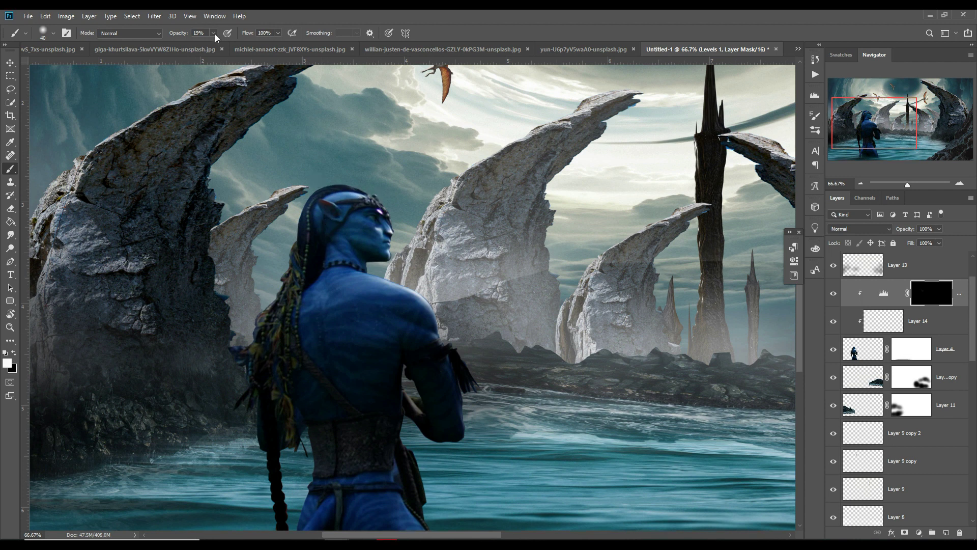
- At 100% brush opacity, paint white rim light on hair, neck, shoulder, forearm, hip and tail edges
{"action": "left_click", "coordinate": [326, 187]}
{"action": "left_click_drag", "start_coordinate": [306, 194], "coordinate": [304, 224]}
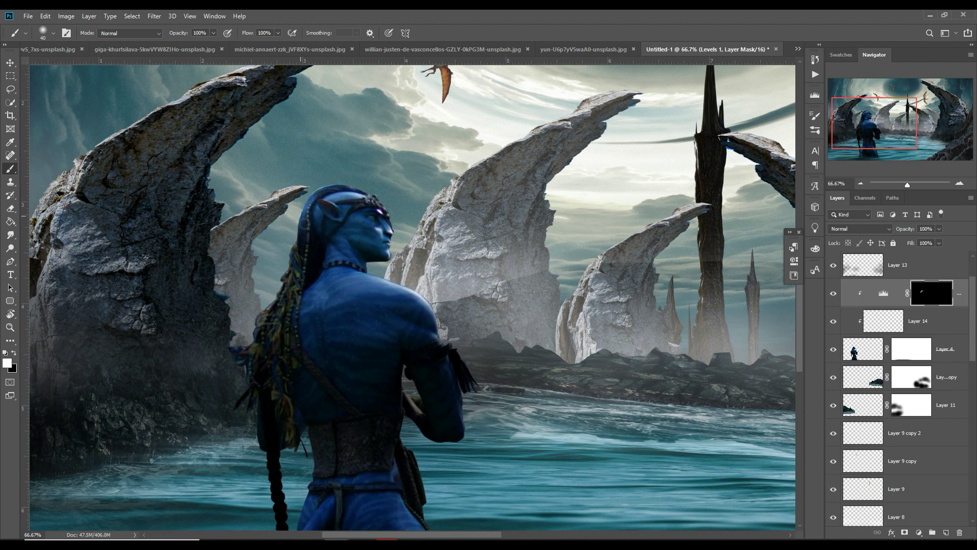
{"action": "left_click_drag", "start_coordinate": [286, 273], "coordinate": [261, 325]}
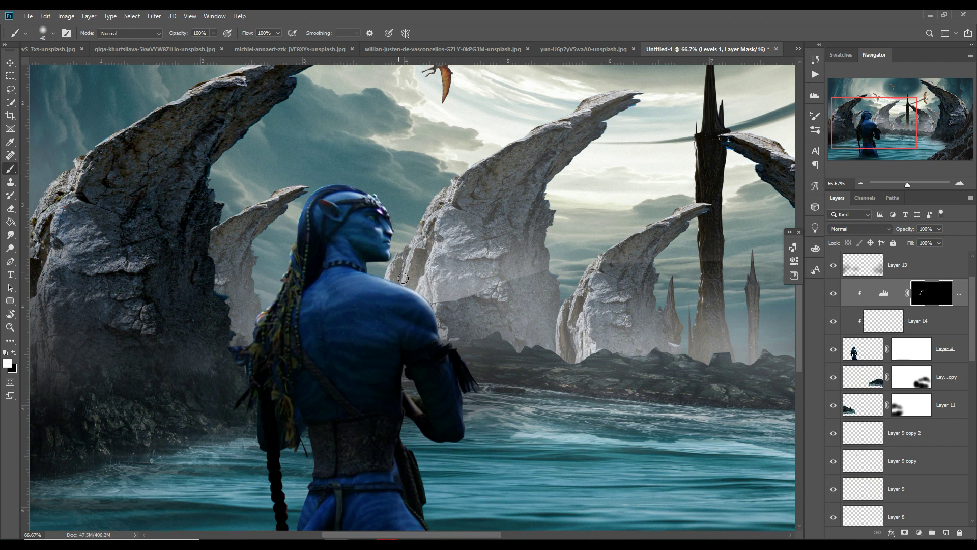
{"action": "left_click_drag", "start_coordinate": [411, 286], "coordinate": [461, 354]}
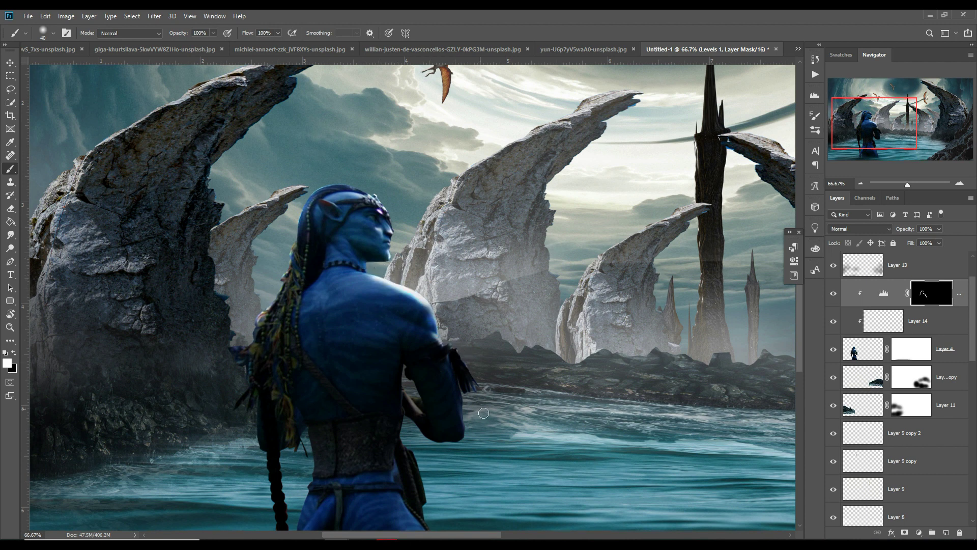
{"action": "left_click_drag", "start_coordinate": [469, 409], "coordinate": [463, 434]}
{"action": "left_click_drag", "start_coordinate": [410, 462], "coordinate": [433, 508]}
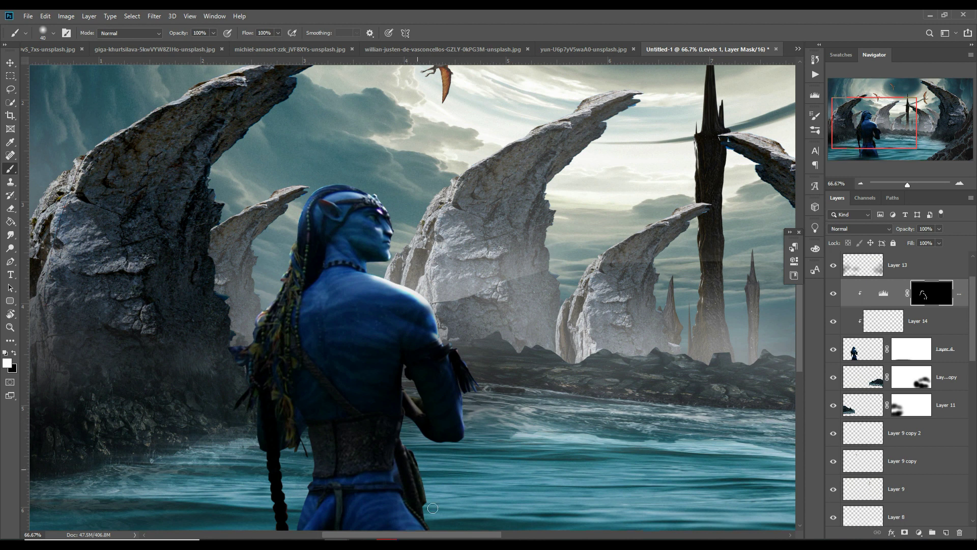
{"action": "left_click_drag", "start_coordinate": [389, 270], "coordinate": [375, 274]}
{"action": "left_click_drag", "start_coordinate": [531, 315], "coordinate": [492, 178]}
{"action": "left_click_drag", "start_coordinate": [388, 379], "coordinate": [411, 429]}
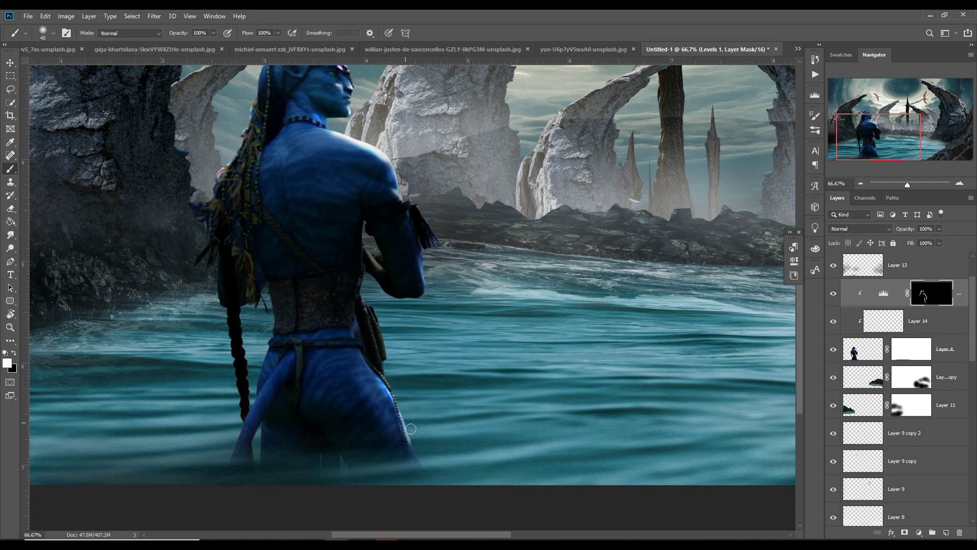
{"action": "left_click_drag", "start_coordinate": [256, 397], "coordinate": [265, 372]}
{"action": "left_click_drag", "start_coordinate": [306, 323], "coordinate": [323, 497]}
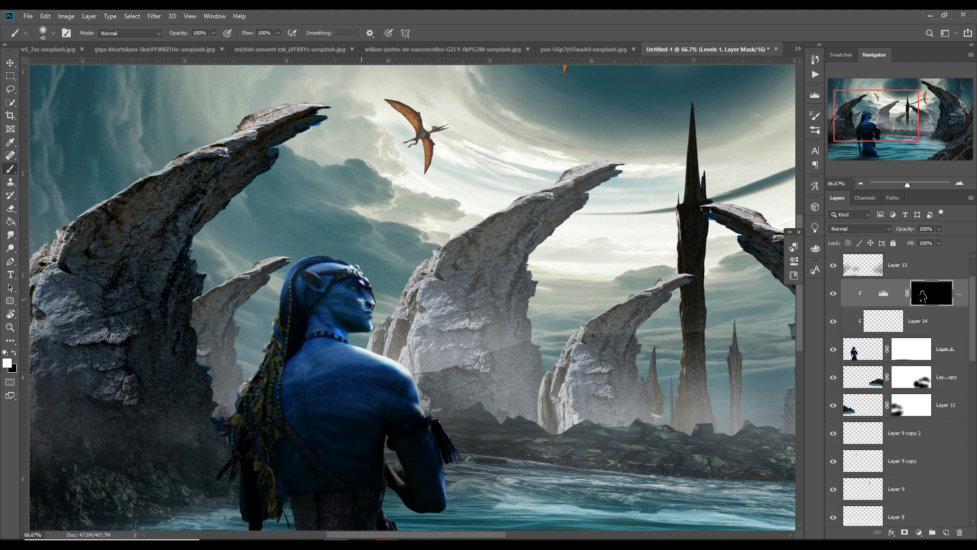
- Switch to the Move tool, zoom out to the whole canvas and select Layer 8
{"action": "left_click", "coordinate": [11, 63]}
{"action": "key", "text": "ctrl+minus"}
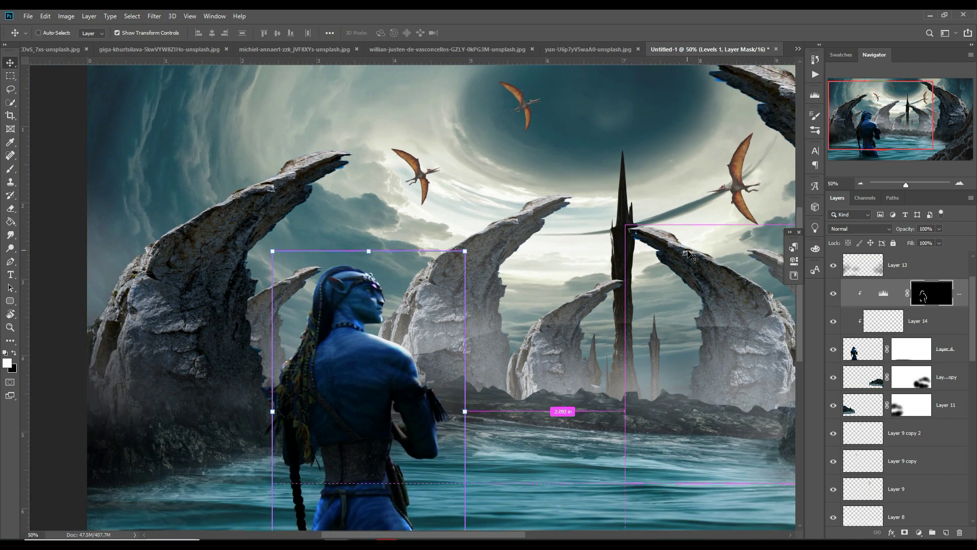
{"action": "key", "text": "ctrl+minus"}
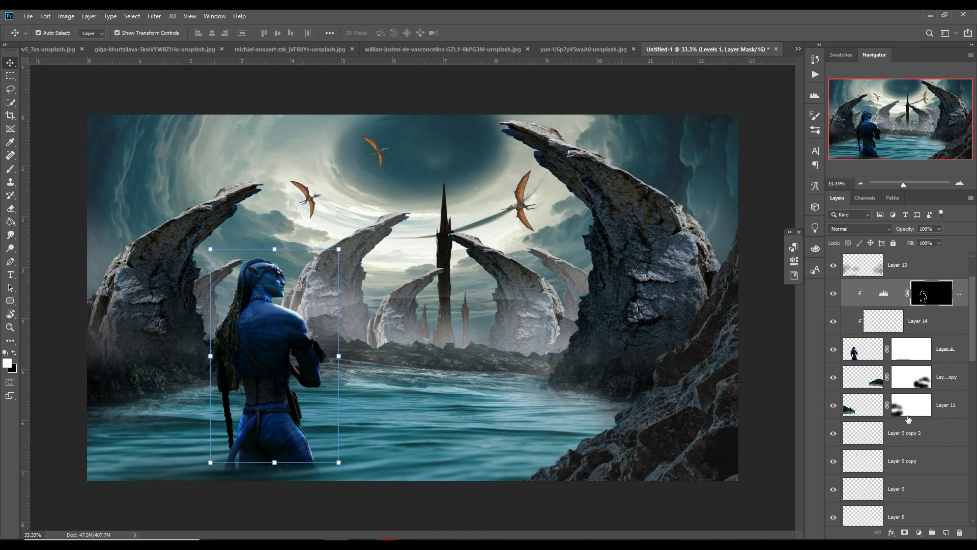
{"action": "left_click", "coordinate": [931, 271]}
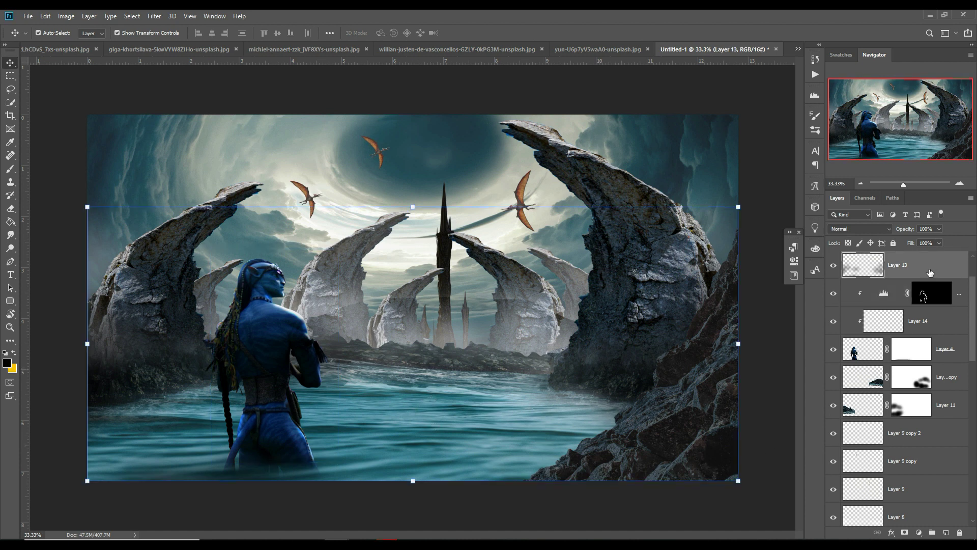
{"action": "left_click", "coordinate": [464, 342]}
- Warp Layer 8 so its left edge bends slightly downward, then select Layer 5
{"action": "left_click", "coordinate": [46, 16]}
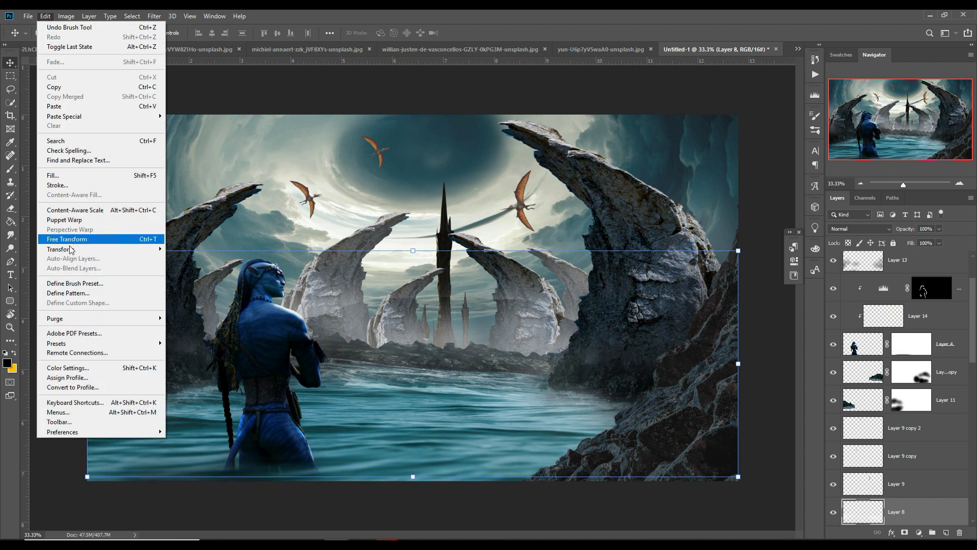
{"action": "mouse_move", "coordinate": [61, 249]}
{"action": "left_click", "coordinate": [178, 314]}
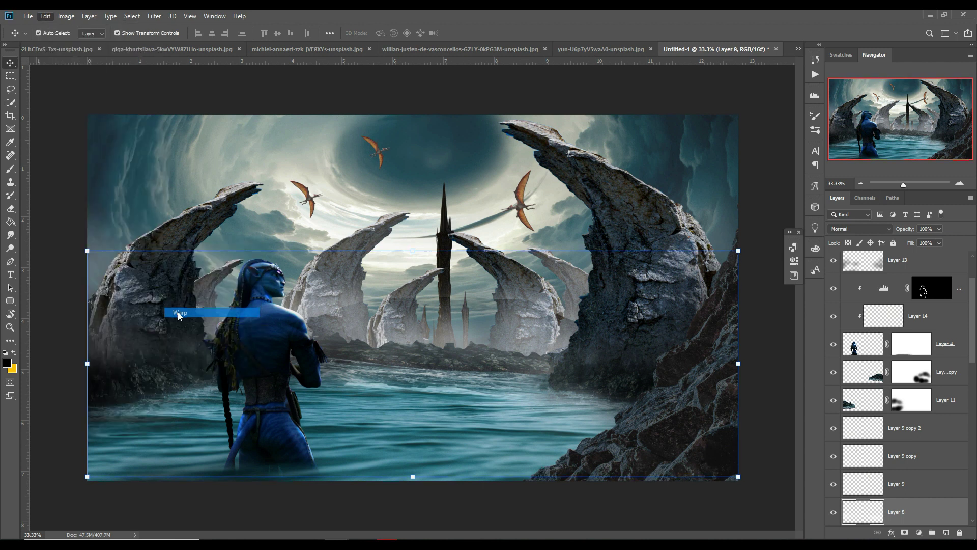
{"action": "left_click_drag", "start_coordinate": [192, 318], "coordinate": [194, 328]}
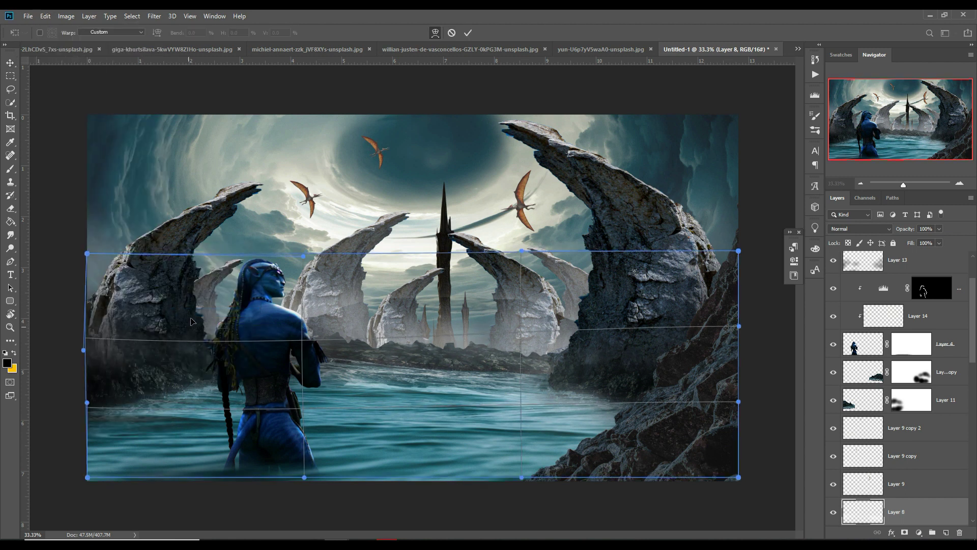
{"action": "scroll", "coordinate": [898, 378], "scroll_direction": "down", "scroll_amount": 3}
{"action": "scroll", "coordinate": [900, 424], "scroll_direction": "down", "scroll_amount": 3}
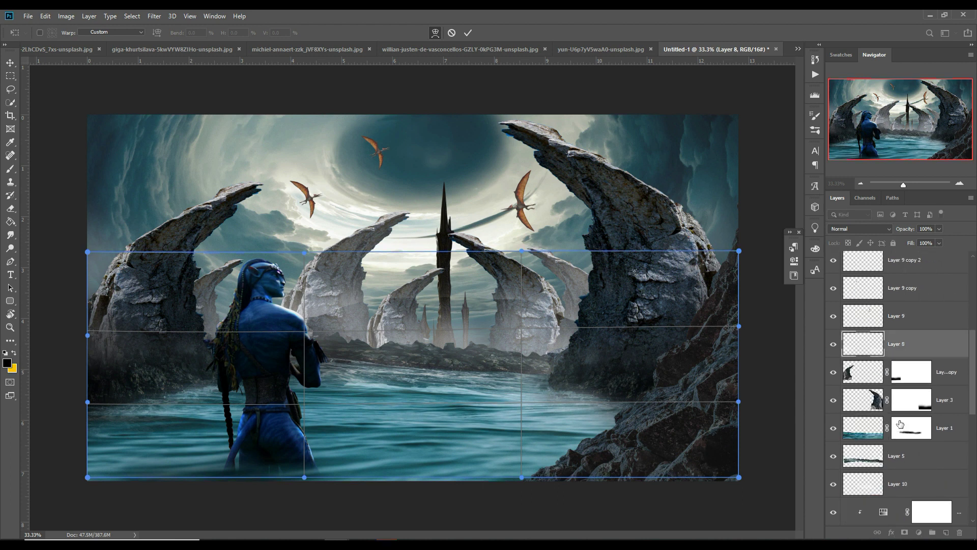
{"action": "key", "text": "Return"}
{"action": "left_click", "coordinate": [875, 459]}
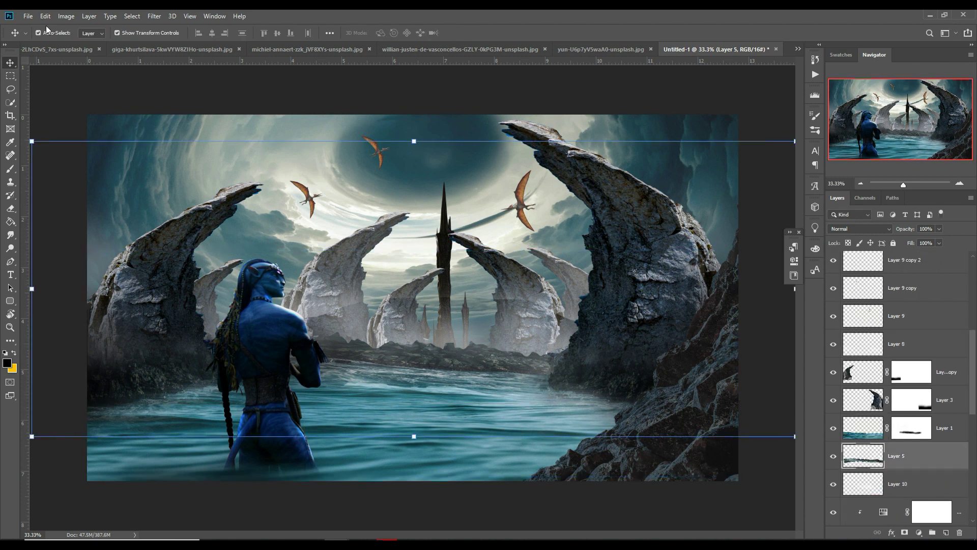
- Warp Layer 5, pulling its top-middle and left grid points down around the figure, and commit
{"action": "left_click", "coordinate": [46, 16]}
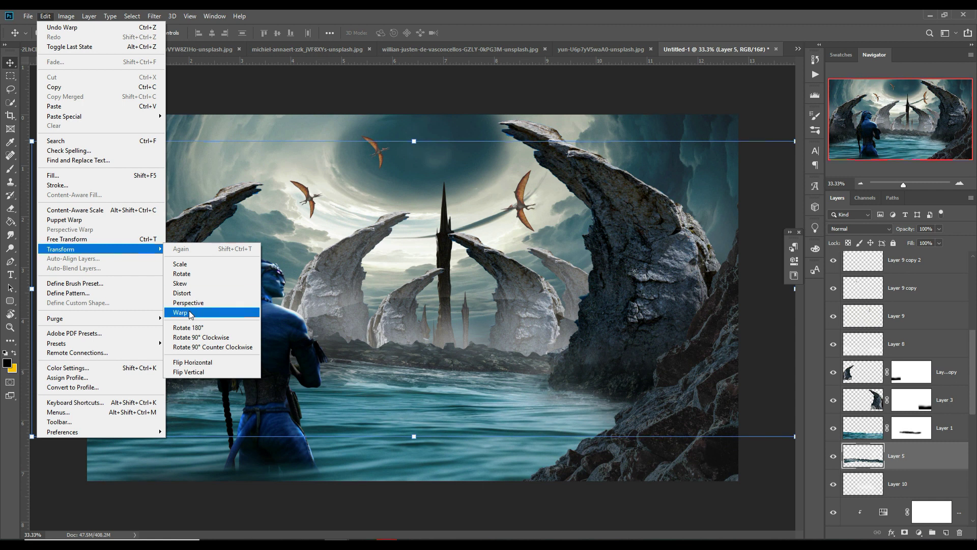
{"action": "left_click", "coordinate": [190, 314]}
{"action": "left_click_drag", "start_coordinate": [290, 185], "coordinate": [288, 214]}
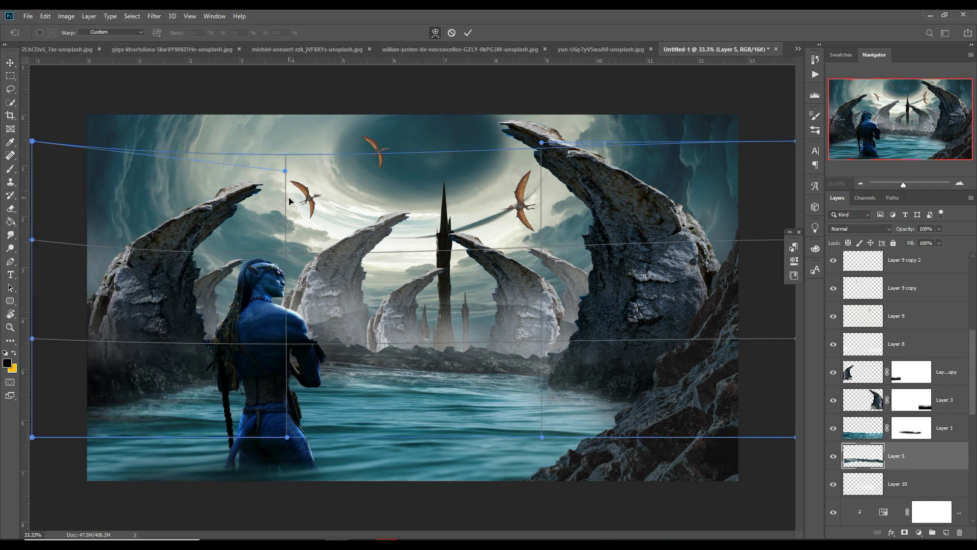
{"action": "left_click_drag", "start_coordinate": [193, 281], "coordinate": [188, 294]}
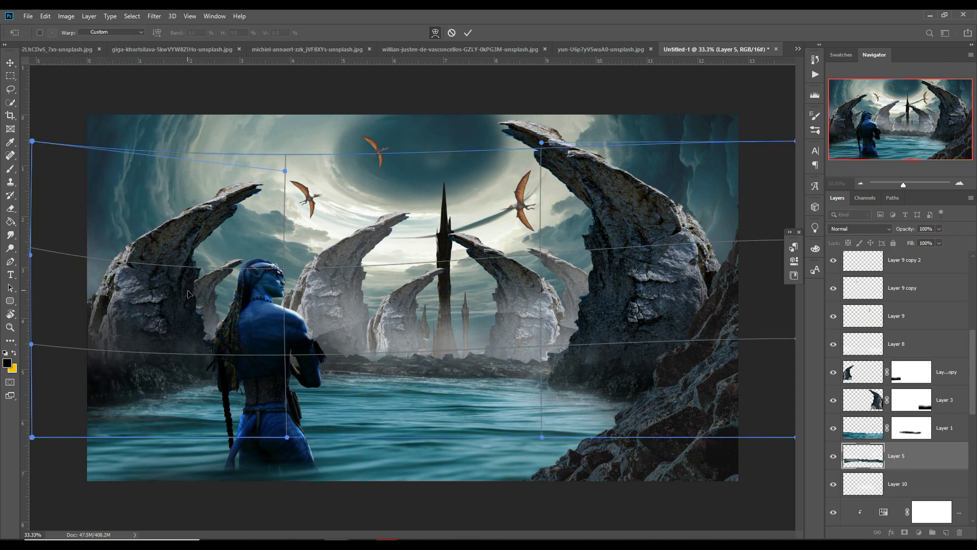
{"action": "left_click_drag", "start_coordinate": [35, 330], "coordinate": [33, 345]}
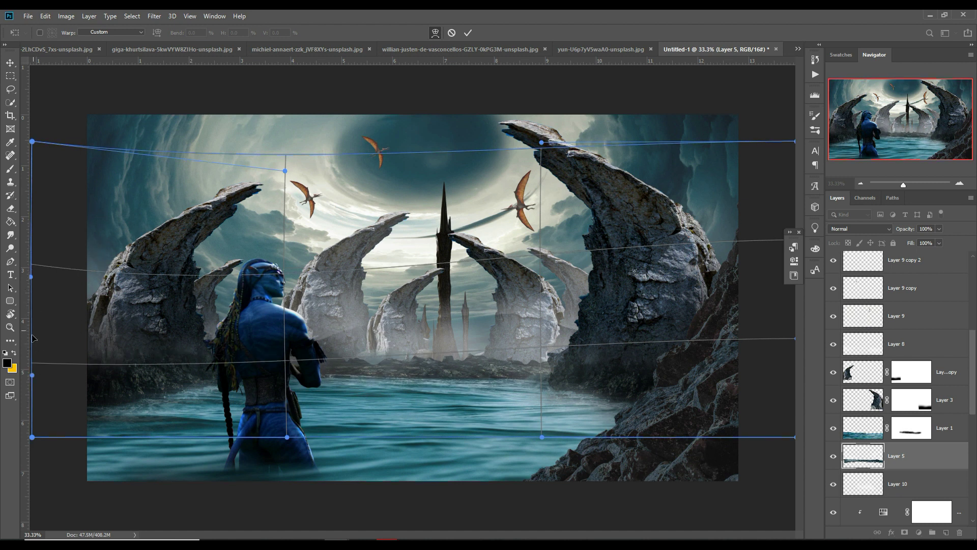
{"action": "left_click_drag", "start_coordinate": [311, 364], "coordinate": [314, 376]}
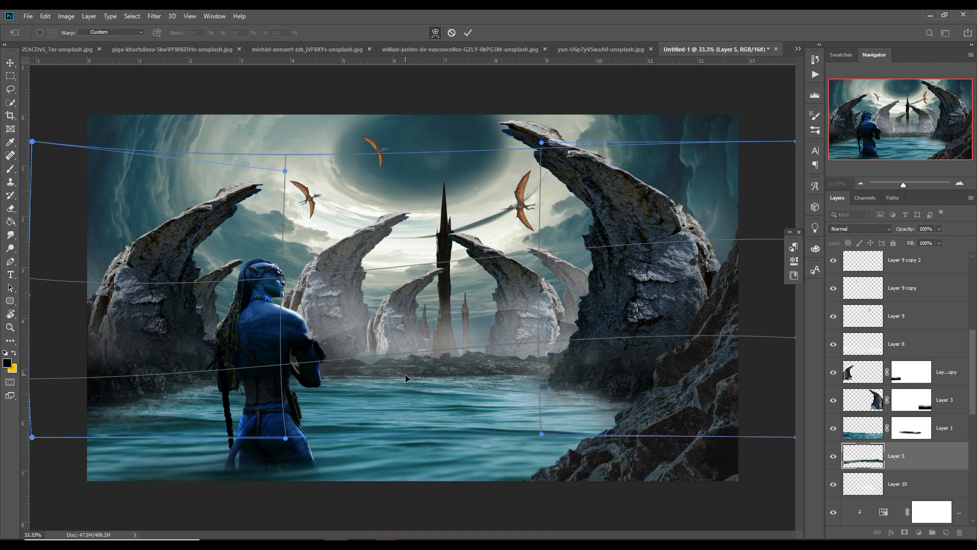
{"action": "left_click", "coordinate": [468, 32]}
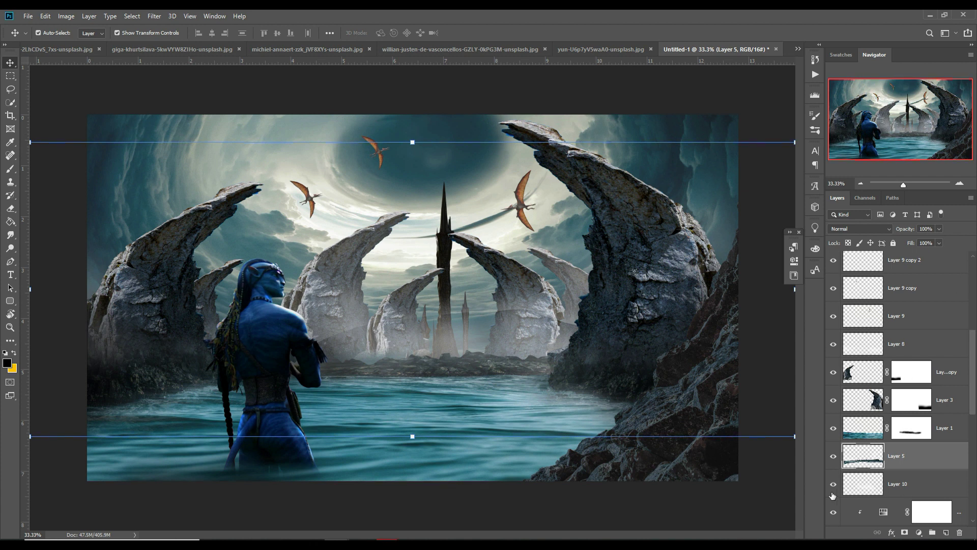
- Zoom around the scene and toggle Layer 5's visibility to compare its effect
{"action": "scroll", "coordinate": [956, 475], "scroll_direction": "up", "scroll_amount": 5}
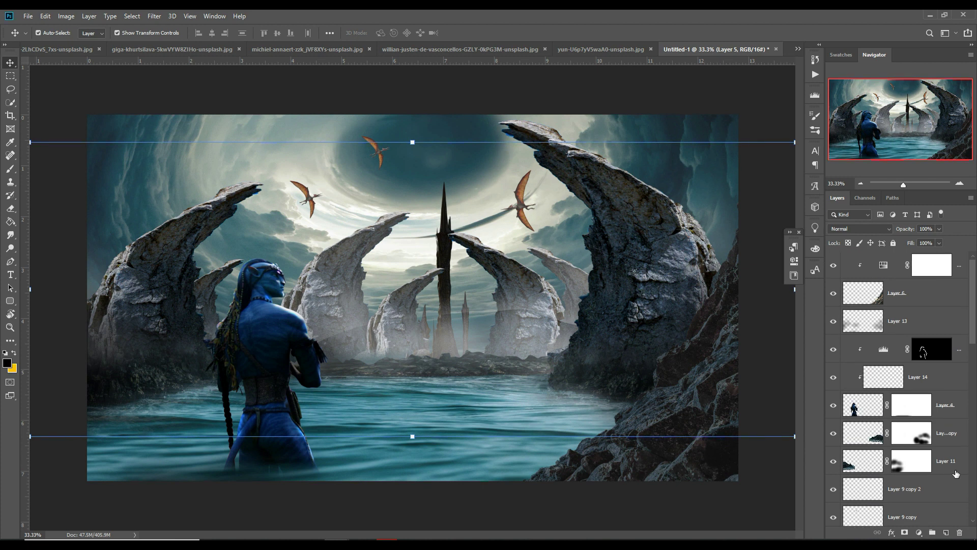
{"action": "scroll", "coordinate": [883, 340], "scroll_direction": "down", "scroll_amount": 3}
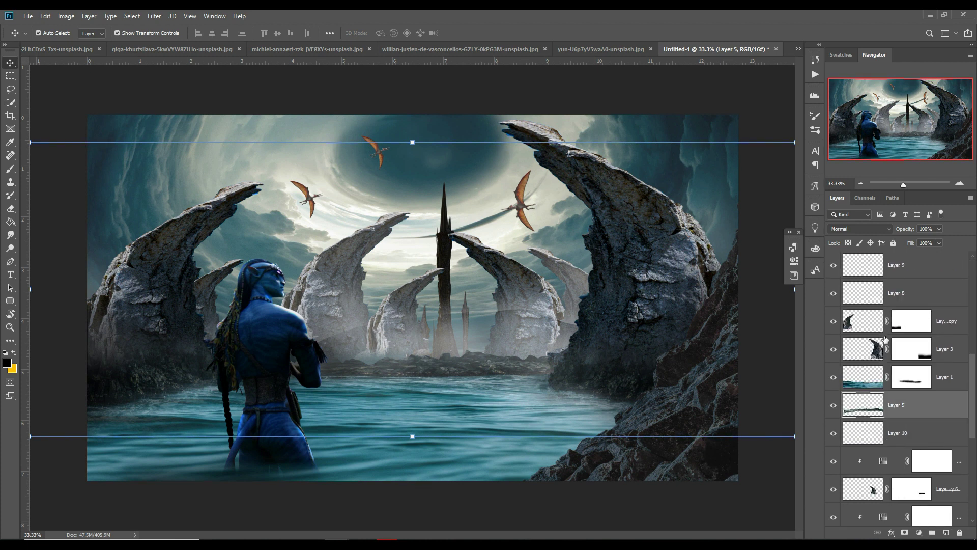
{"action": "scroll", "coordinate": [883, 340], "scroll_direction": "down", "scroll_amount": 2}
{"action": "scroll", "coordinate": [865, 351], "scroll_direction": "up", "scroll_amount": 2}
{"action": "scroll", "coordinate": [874, 350], "scroll_direction": "up", "scroll_amount": 2}
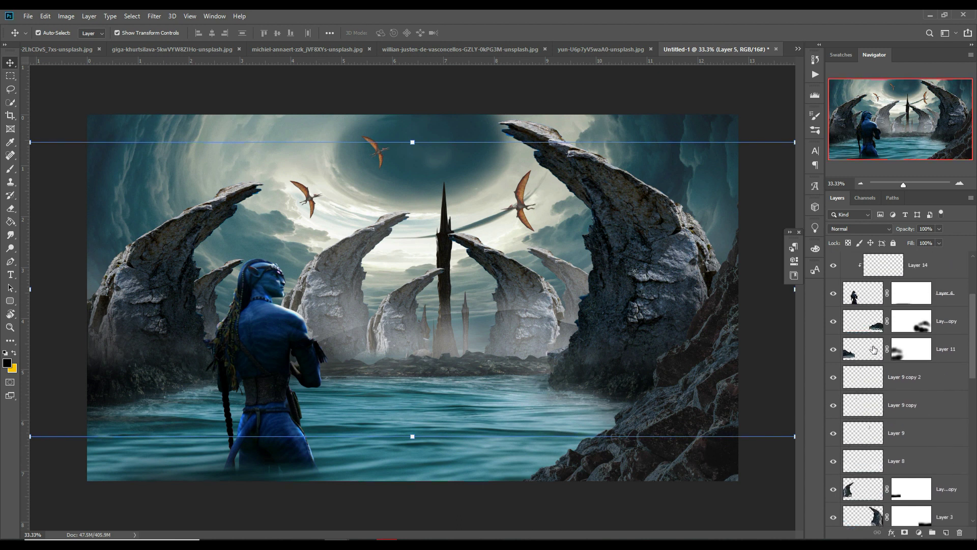
{"action": "scroll", "coordinate": [900, 336], "scroll_direction": "up", "scroll_amount": 2}
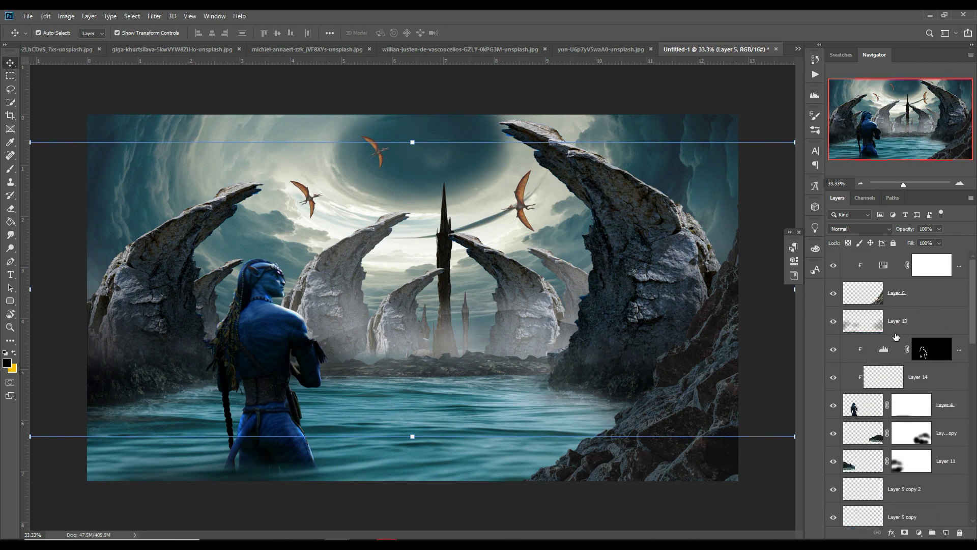
{"action": "scroll", "coordinate": [866, 357], "scroll_direction": "down", "scroll_amount": 3}
{"action": "scroll", "coordinate": [866, 357], "scroll_direction": "down", "scroll_amount": 3}
{"action": "left_click", "coordinate": [833, 377]}
{"action": "left_click", "coordinate": [835, 378]}
- Add a mask to Layer 5 and paint out the mid-height fog with a 300 black brush
{"action": "left_click", "coordinate": [904, 533]}
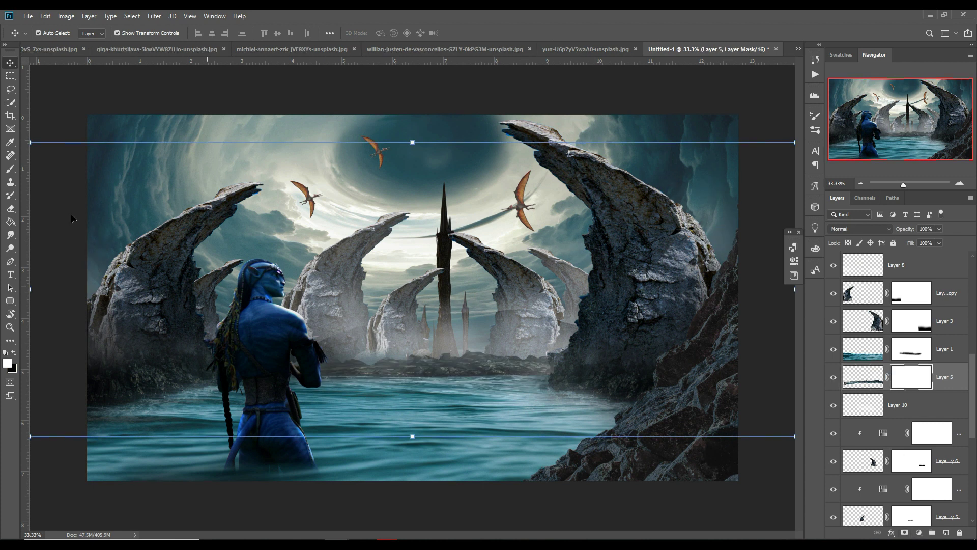
{"action": "key", "text": "b"}
{"action": "key", "text": "bracketright"}
{"action": "key", "text": "bracketright"}
{"action": "key", "text": "bracketright"}
{"action": "key", "text": "bracketright"}
{"action": "key", "text": "bracketright"}
{"action": "key", "text": "bracketright"}
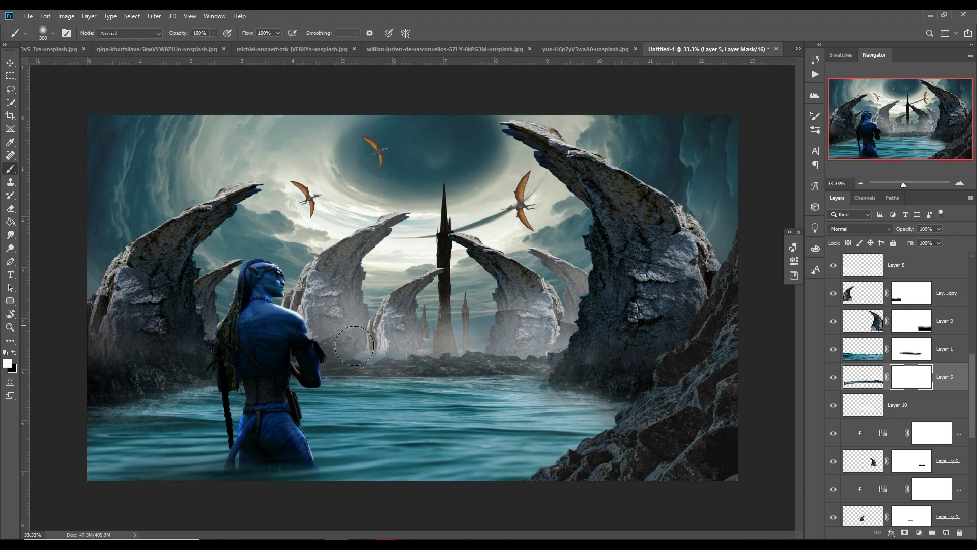
{"action": "key", "text": "x"}
{"action": "left_click_drag", "start_coordinate": [310, 331], "coordinate": [578, 333]}
{"action": "left_click_drag", "start_coordinate": [359, 340], "coordinate": [619, 322]}
{"action": "left_click_drag", "start_coordinate": [361, 339], "coordinate": [631, 331]}
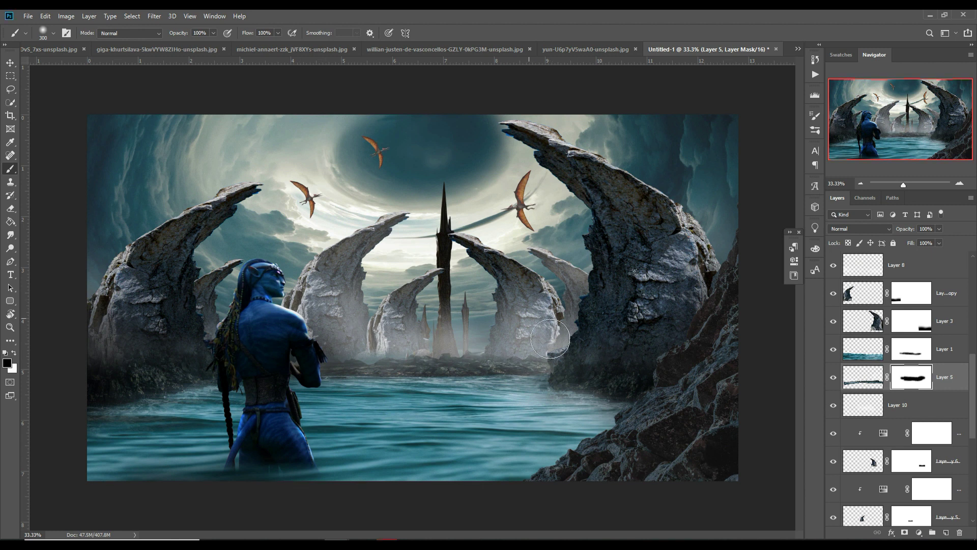
{"action": "key", "text": "v"}
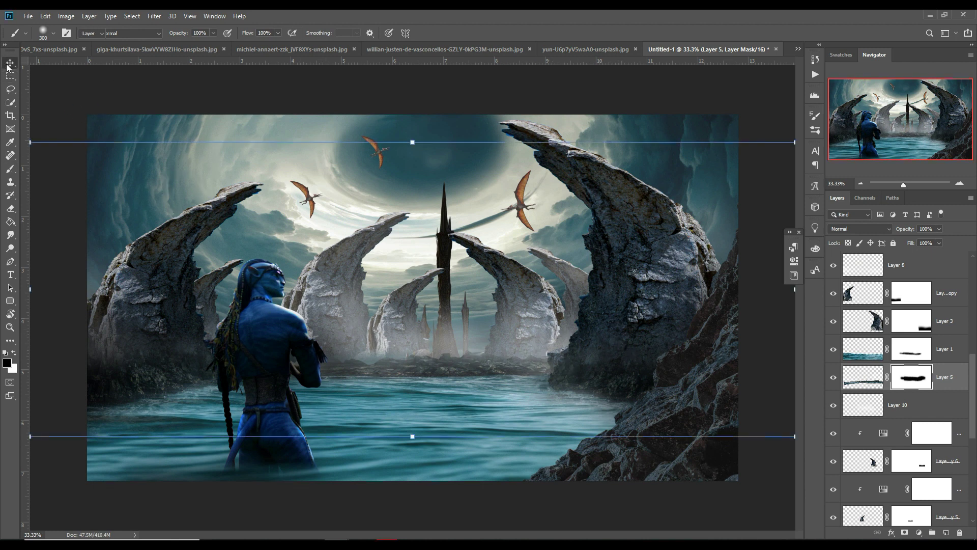
{"action": "scroll", "coordinate": [935, 409], "scroll_direction": "up", "scroll_amount": 5}
{"action": "scroll", "coordinate": [936, 408], "scroll_direction": "up", "scroll_amount": 5}
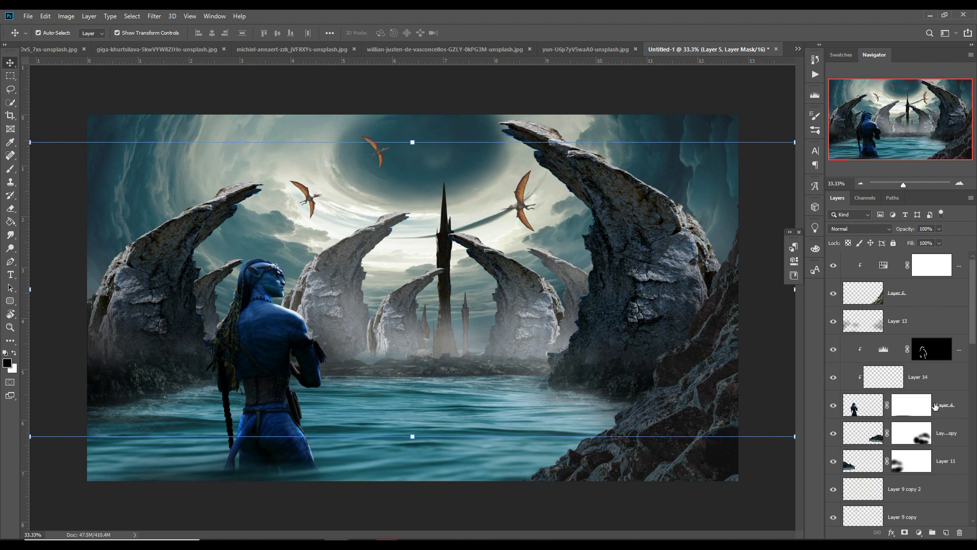
- Target the top Hue/Saturation layer and stamp all visible layers into a merged Layer 15
{"action": "left_click", "coordinate": [929, 305]}
{"action": "left_click", "coordinate": [963, 266]}
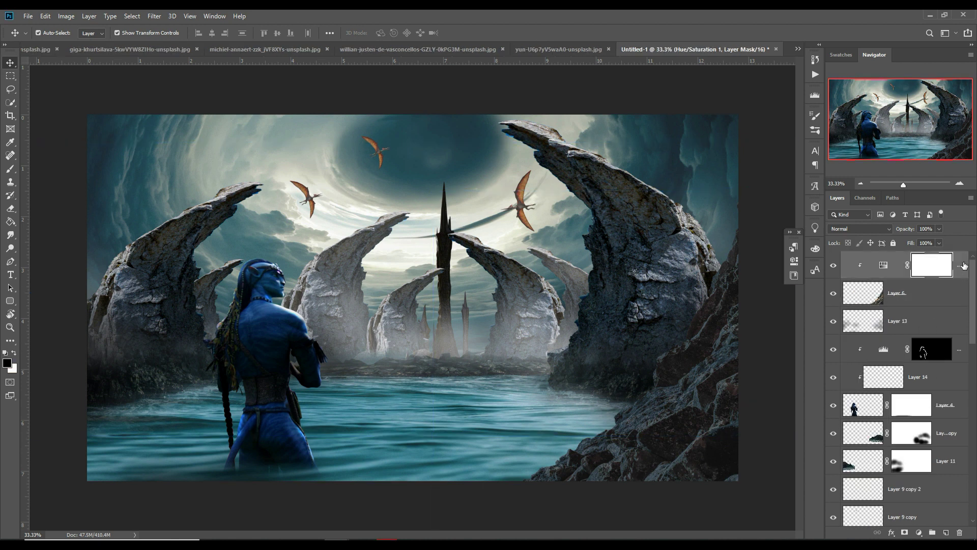
{"action": "left_click", "coordinate": [967, 263]}
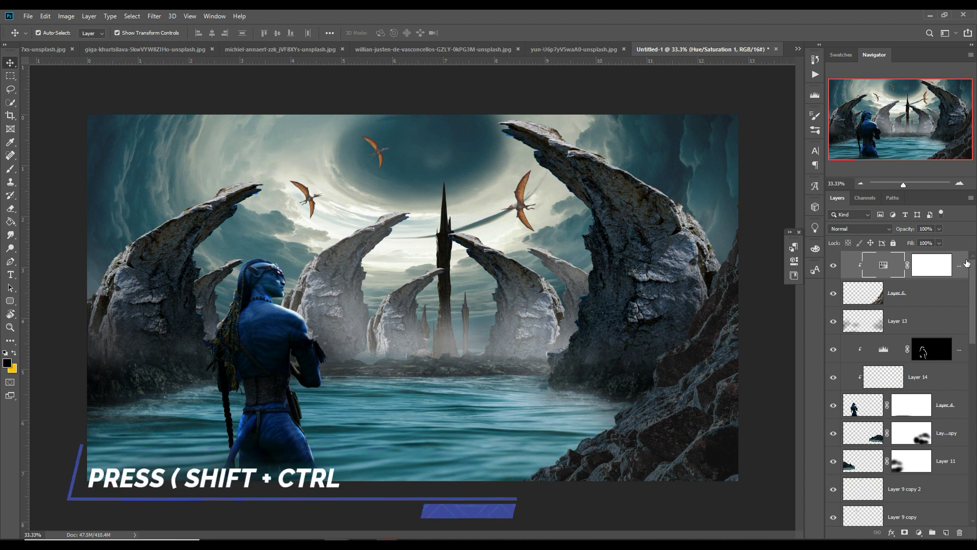
{"action": "key", "text": "ctrl+shift+alt+e"}
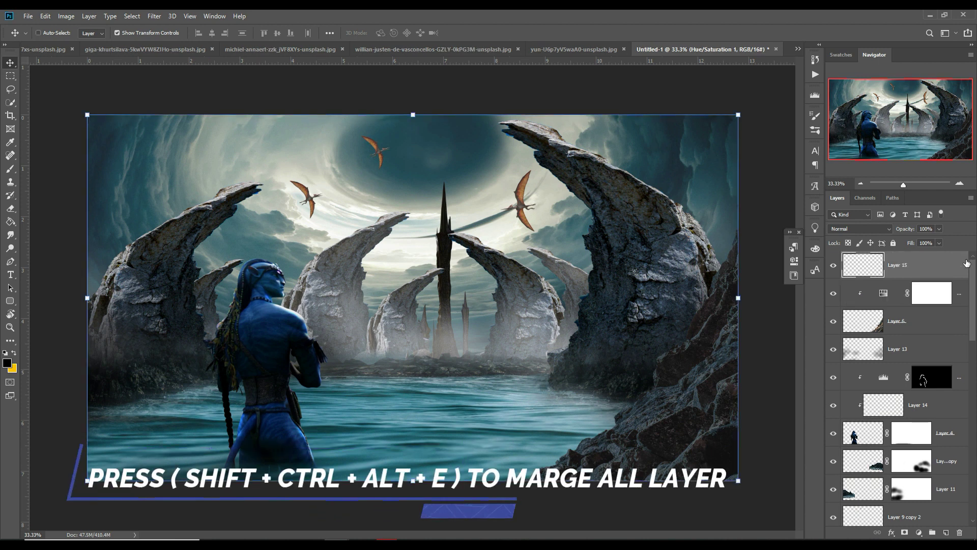
- Release Layer 15's clipping and convert it to a smart object
{"action": "right_click", "coordinate": [914, 269]}
{"action": "left_click", "coordinate": [848, 304]}
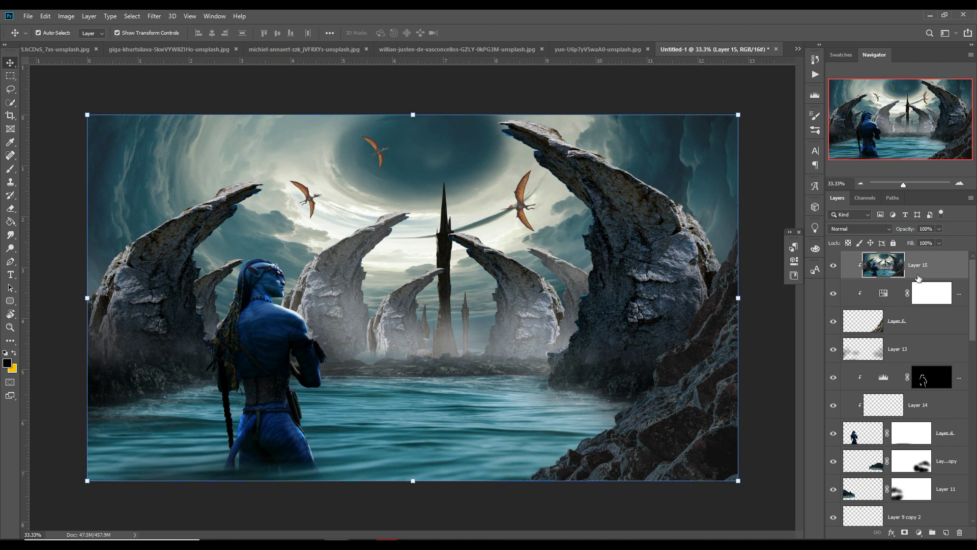
{"action": "key", "text": "ctrl+alt+g"}
{"action": "right_click", "coordinate": [944, 262]}
{"action": "left_click", "coordinate": [856, 250]}
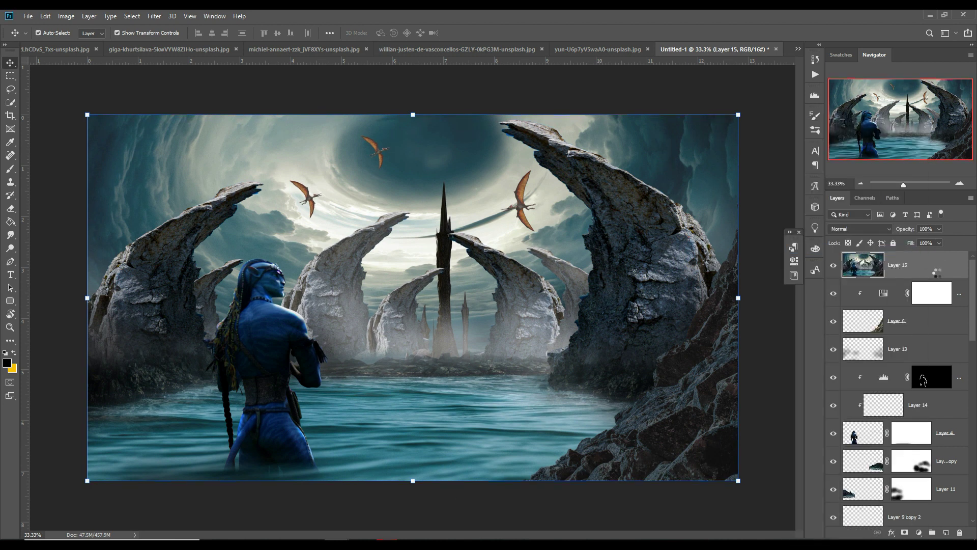
- In Camera Raw Filter, lower exposure and saturation slightly and lift the tone curve highlights
{"action": "left_click", "coordinate": [154, 17]}
{"action": "left_click", "coordinate": [168, 74]}
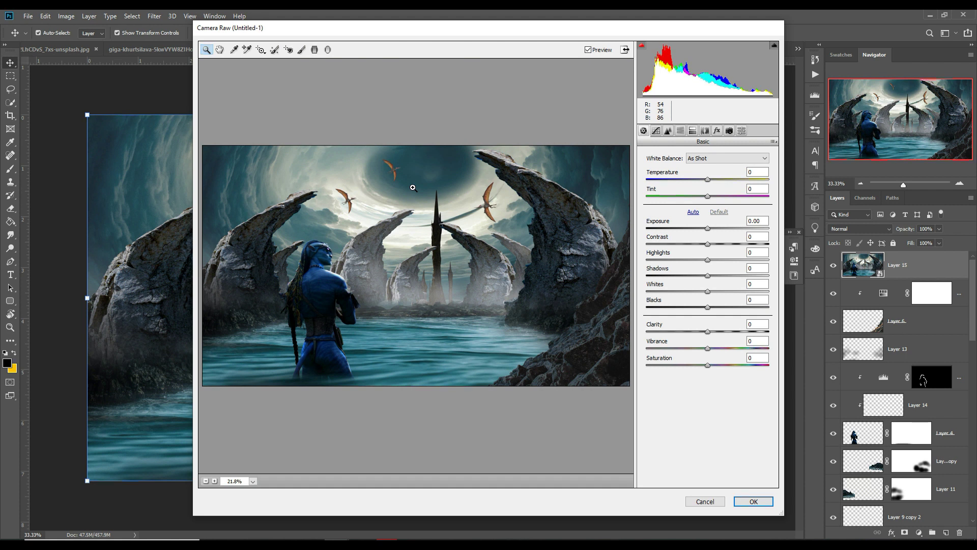
{"action": "left_click_drag", "start_coordinate": [708, 228], "coordinate": [702, 230]}
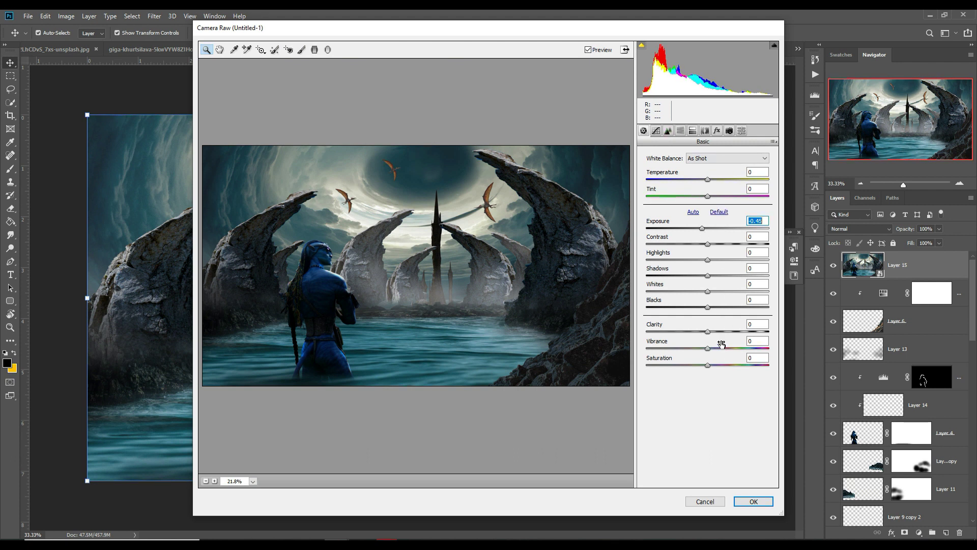
{"action": "left_click_drag", "start_coordinate": [709, 366], "coordinate": [711, 370]}
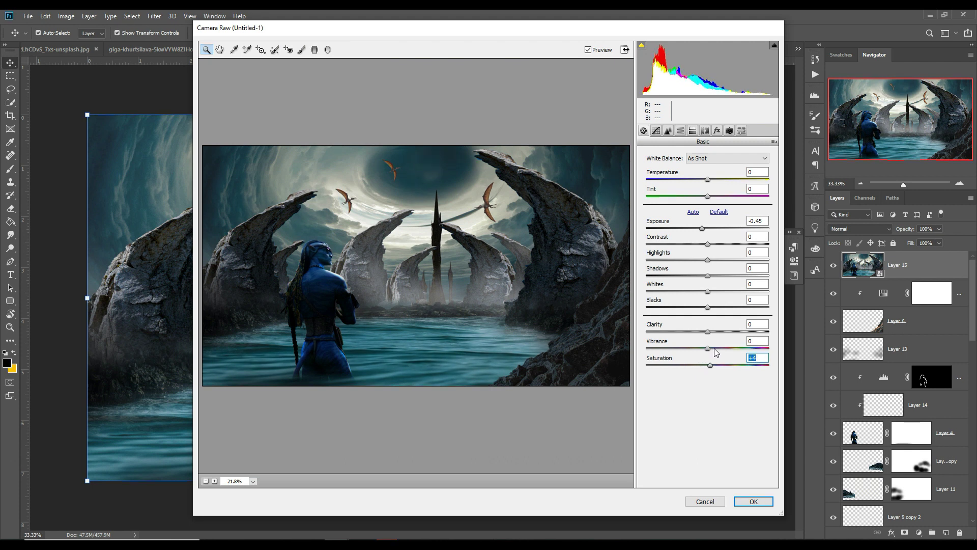
{"action": "left_click", "coordinate": [656, 130]}
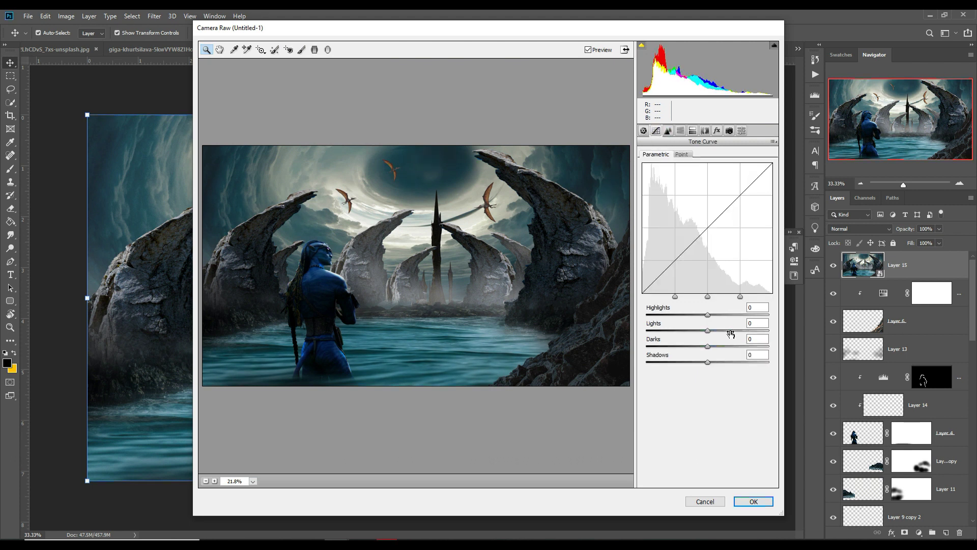
{"action": "mouse_move", "coordinate": [709, 315]}
{"action": "left_mouse_down"}
{"action": "mouse_move", "coordinate": [715, 331]}
{"action": "mouse_move", "coordinate": [701, 347]}
{"action": "mouse_move", "coordinate": [710, 361]}
{"action": "mouse_move", "coordinate": [698, 361]}
{"action": "mouse_move", "coordinate": [713, 361]}
{"action": "left_mouse_up"}
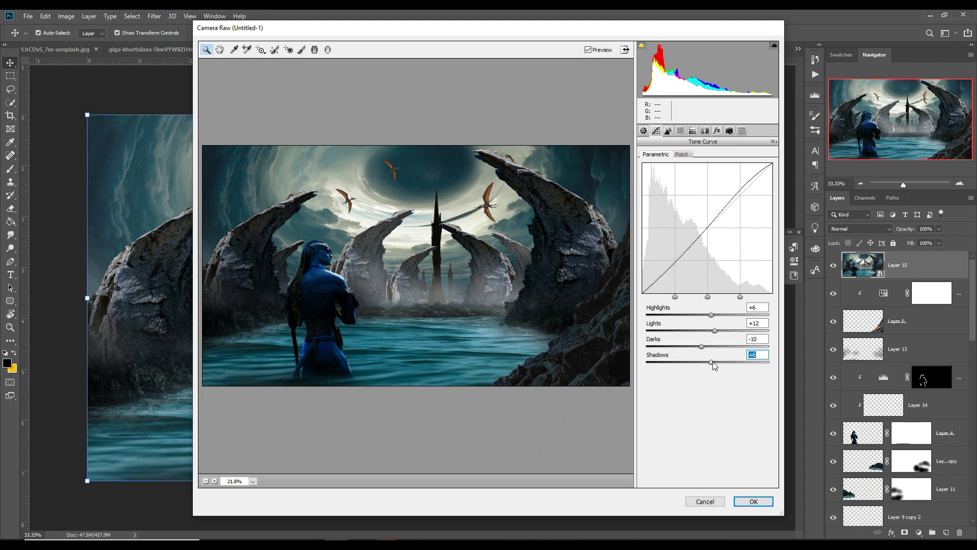
- Tint highlights with split-toning hue 39, add a -8 vignette, and apply the filter
{"action": "left_click", "coordinate": [668, 131]}
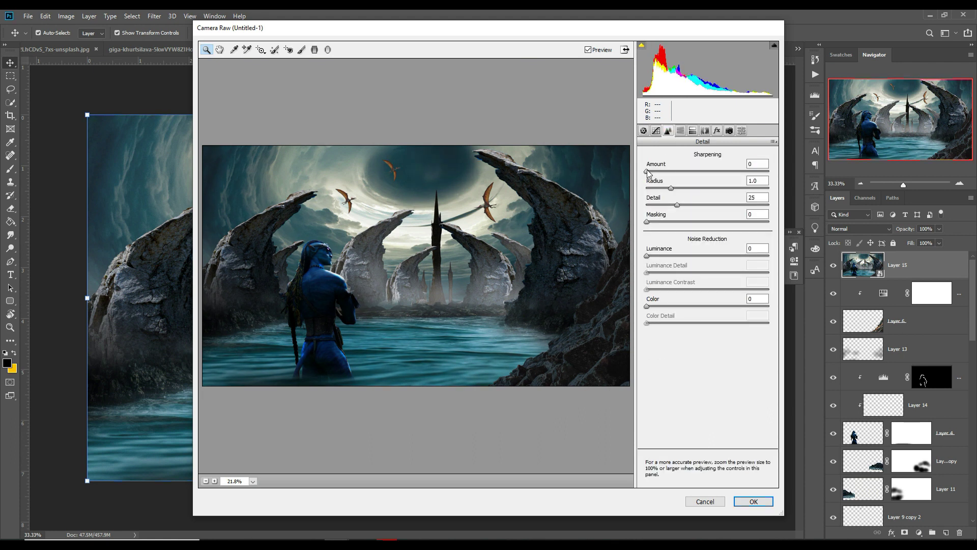
{"action": "left_click", "coordinate": [693, 130]}
{"action": "mouse_move", "coordinate": [650, 173]}
{"action": "left_mouse_down"}
{"action": "mouse_move", "coordinate": [660, 170]}
{"action": "mouse_move", "coordinate": [662, 188]}
{"action": "left_mouse_up"}
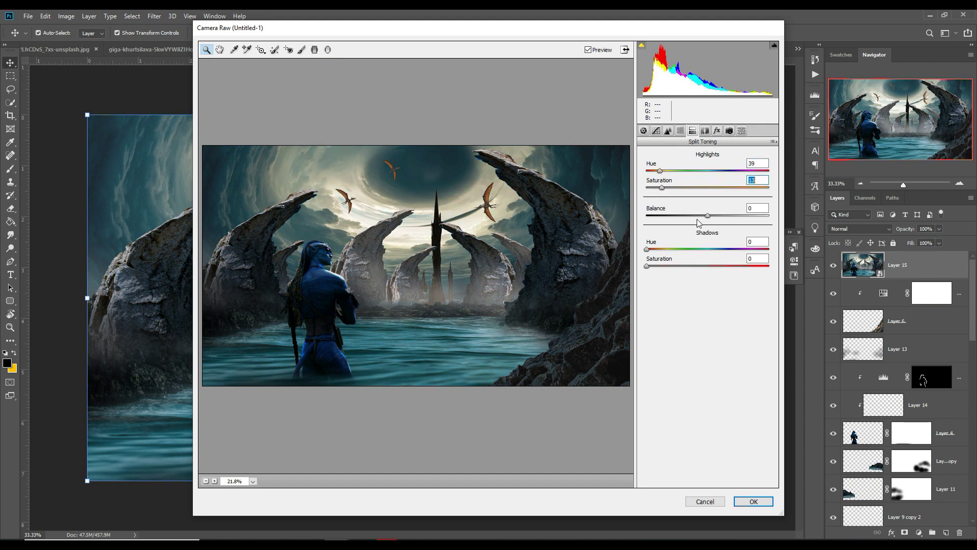
{"action": "left_click", "coordinate": [717, 131]}
{"action": "left_click_drag", "start_coordinate": [708, 262], "coordinate": [703, 262]}
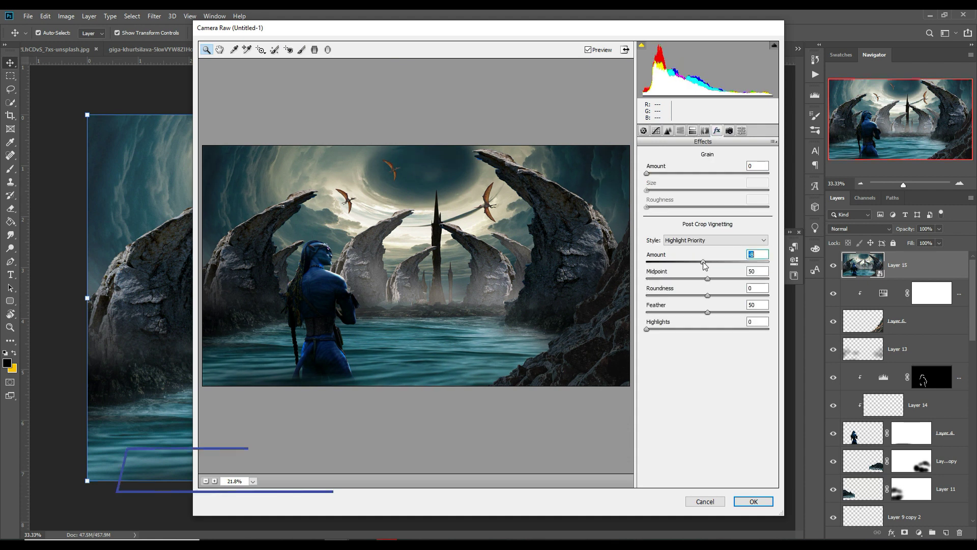
{"action": "left_click", "coordinate": [752, 502]}
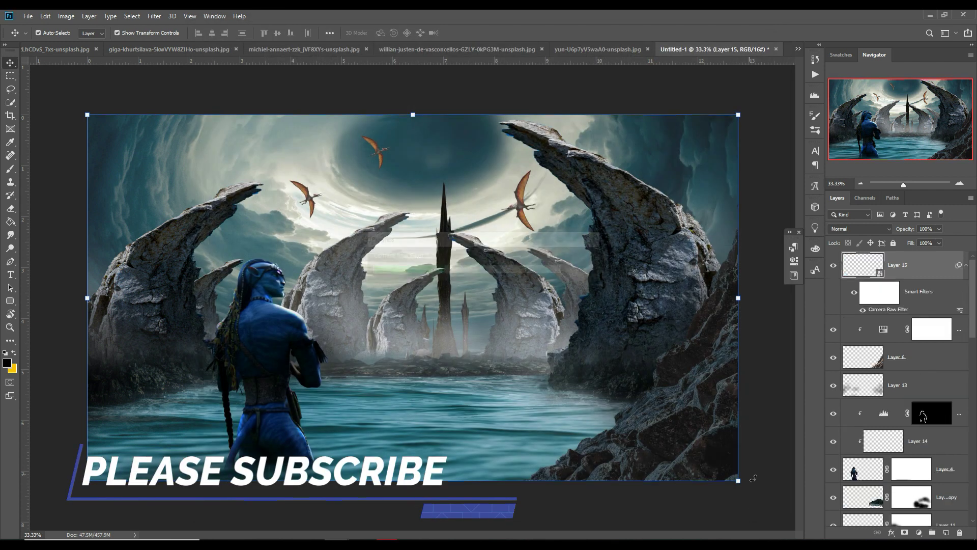